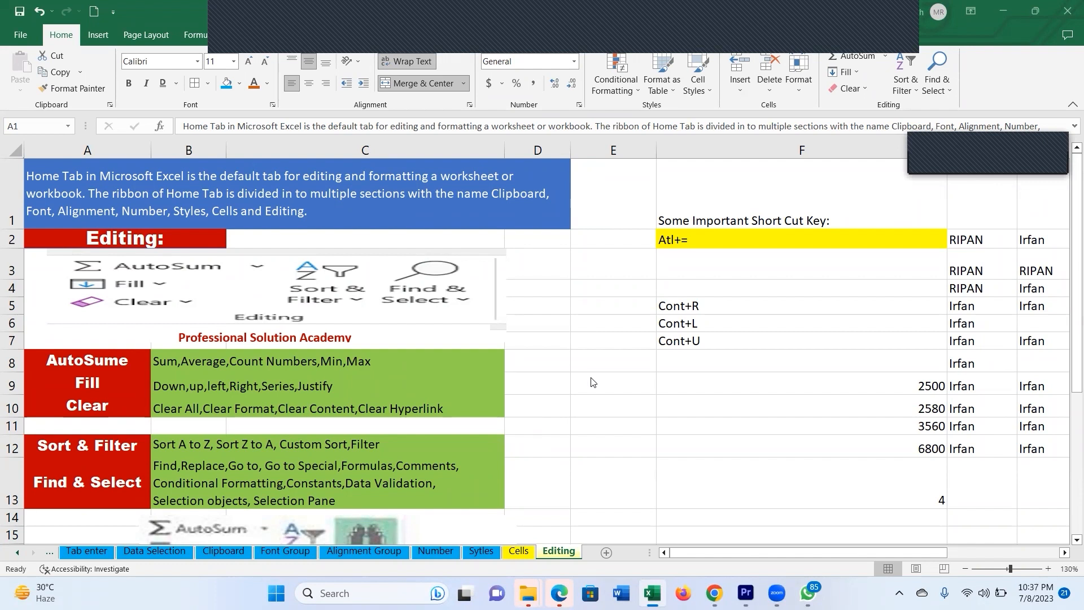
- Replace the content of F12 with a plus-sign formula that adds the individual cells F9, F10 and F11
left_click(894, 414)
left_click(879, 390)
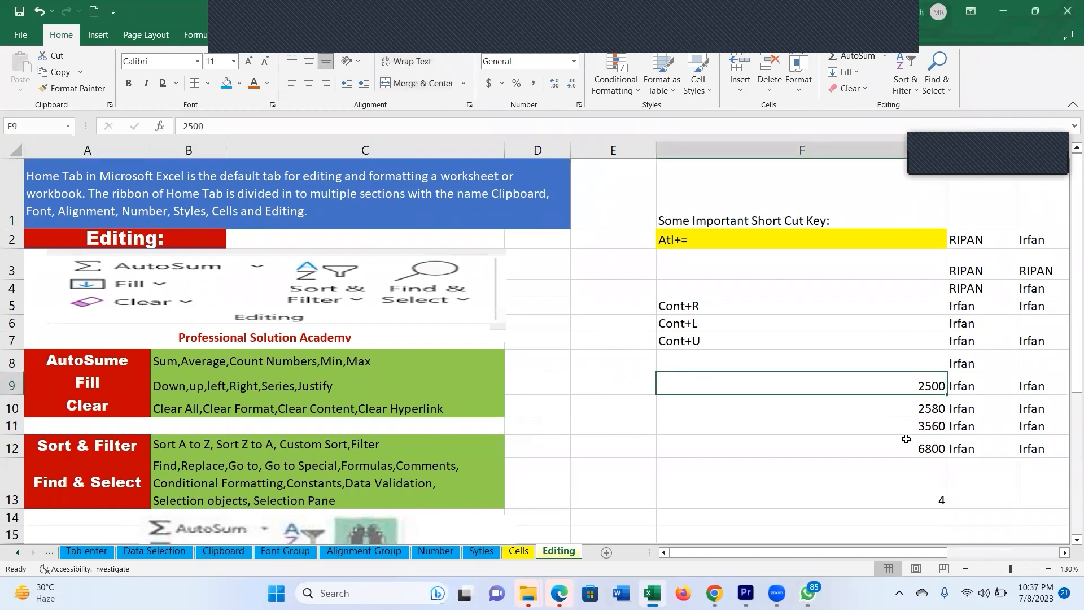
left_click(906, 442)
key("Delete")
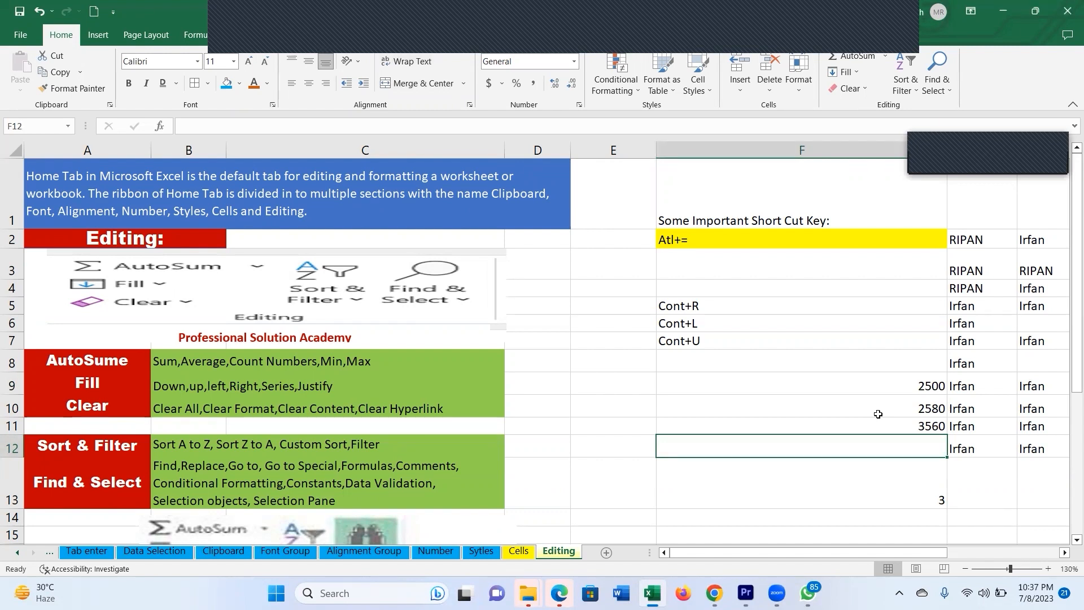
type("=")
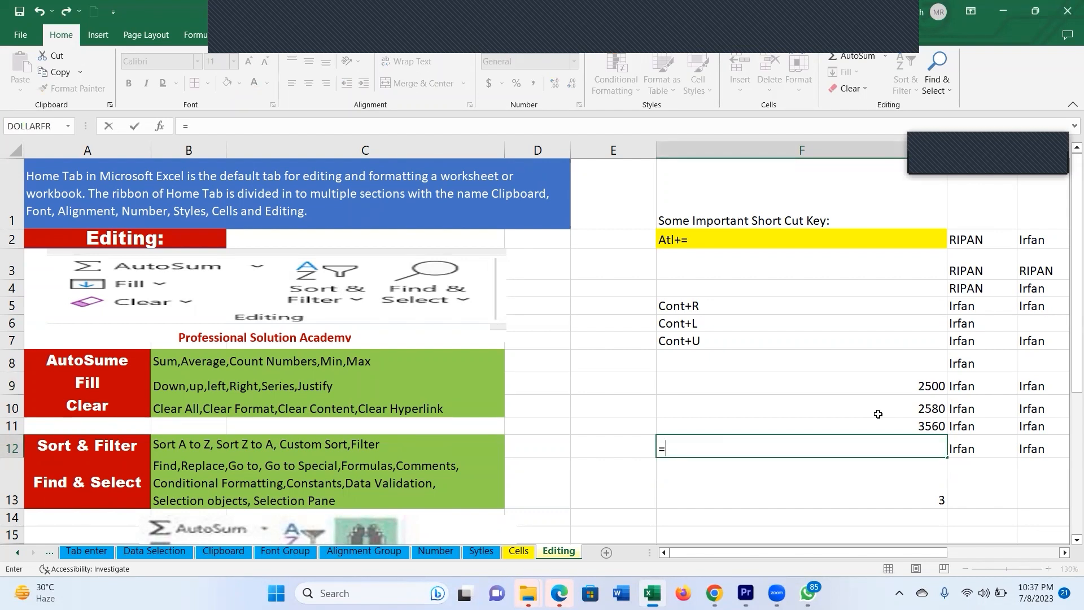
key("Escape")
type("=")
left_click(867, 387)
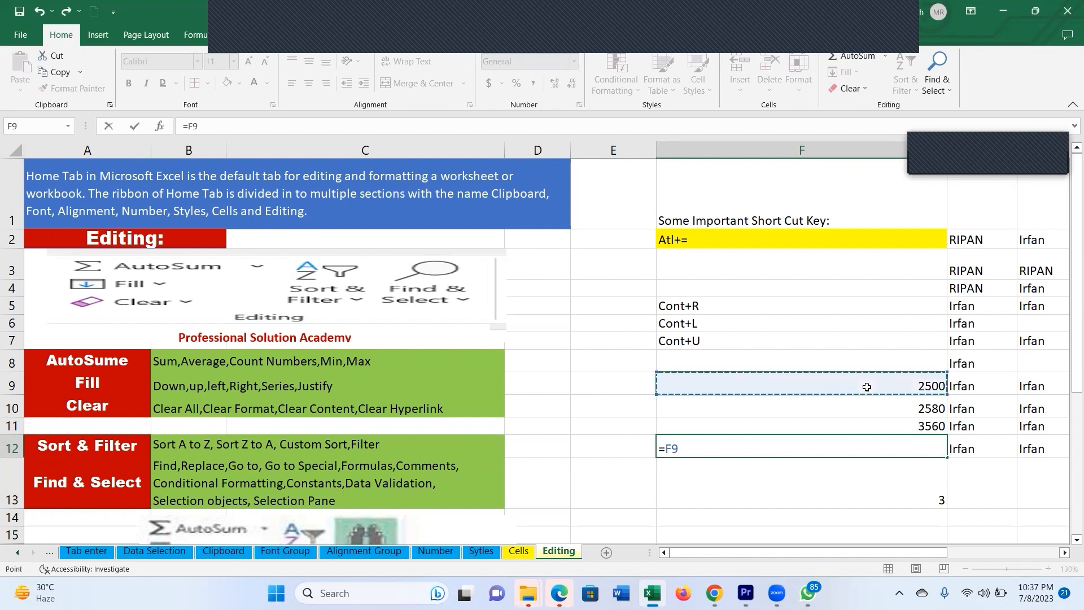
type("+")
left_click(881, 404)
type("+")
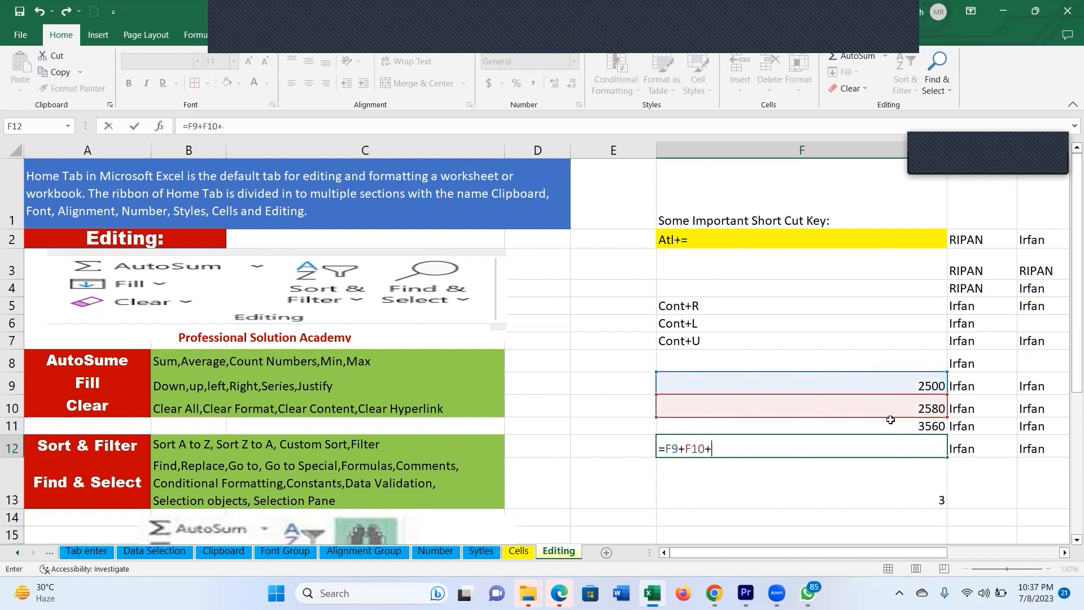
left_click(890, 423)
key("Return")
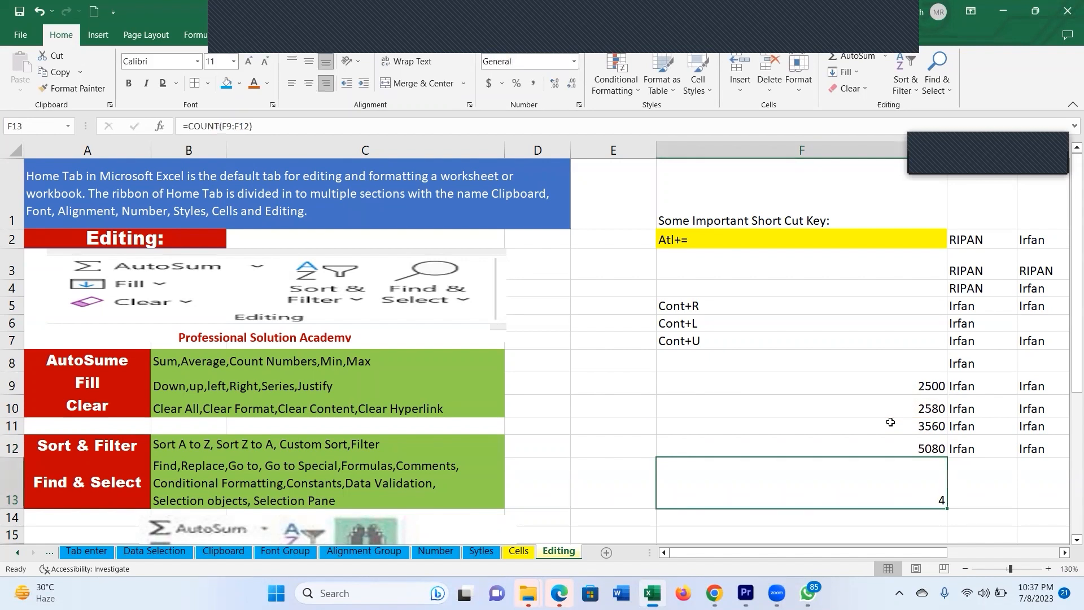
- Clear the count formula from F13 and dismiss the security notification
key("Delete")
left_click(1054, 448)
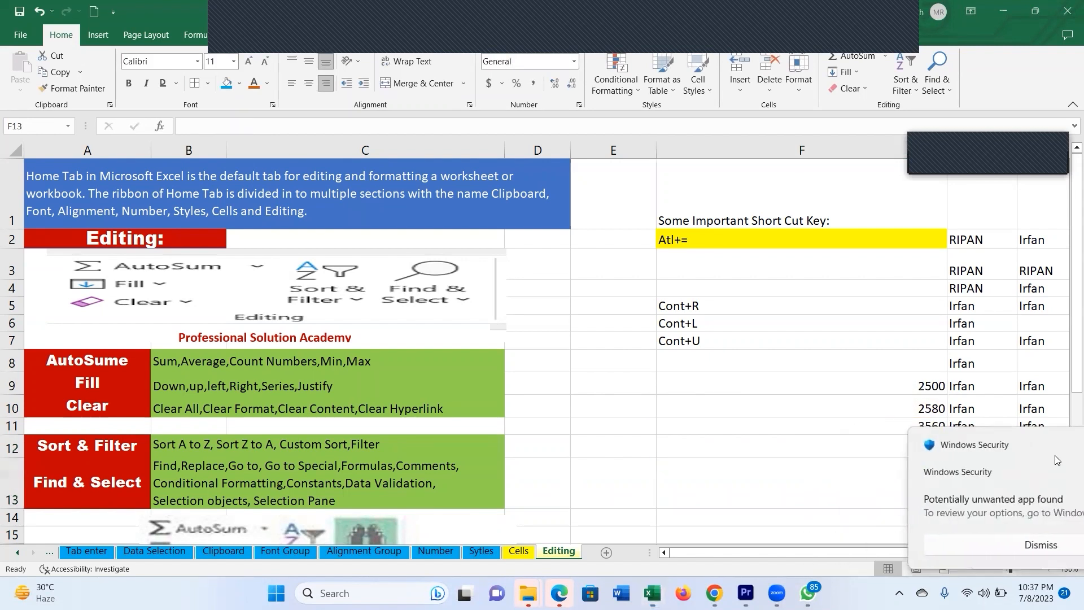
- Enter the formula =SUM(F9:F11) in cell F12
left_click(862, 441)
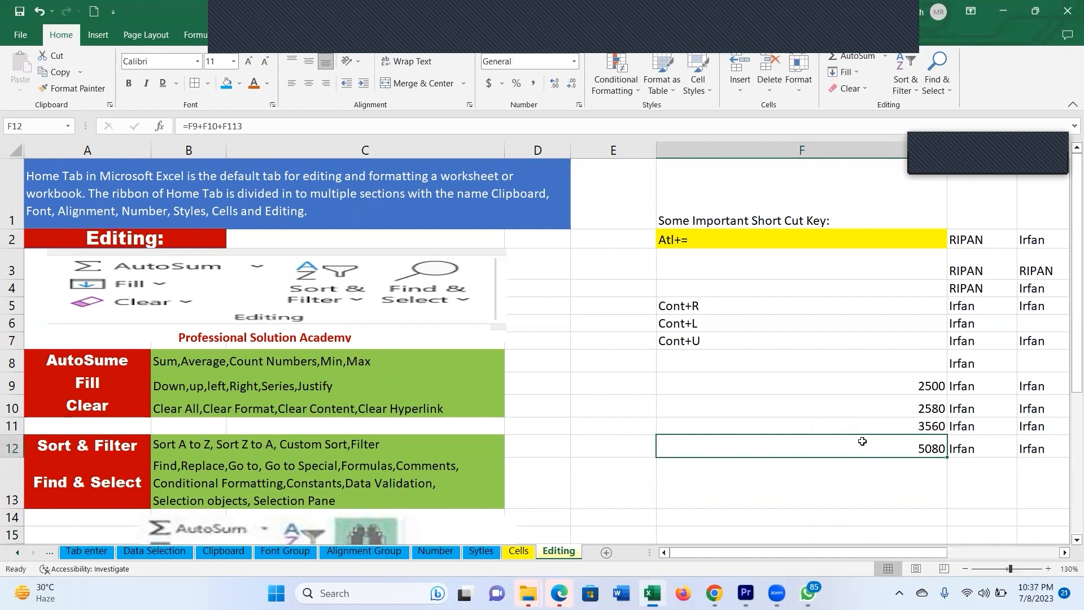
type("=sum")
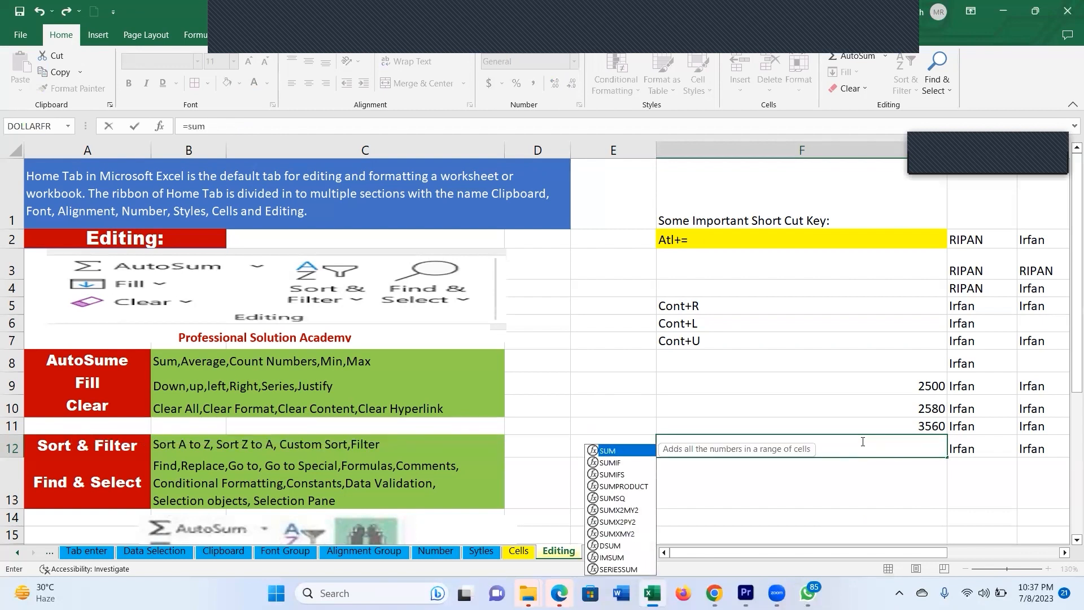
key("Tab")
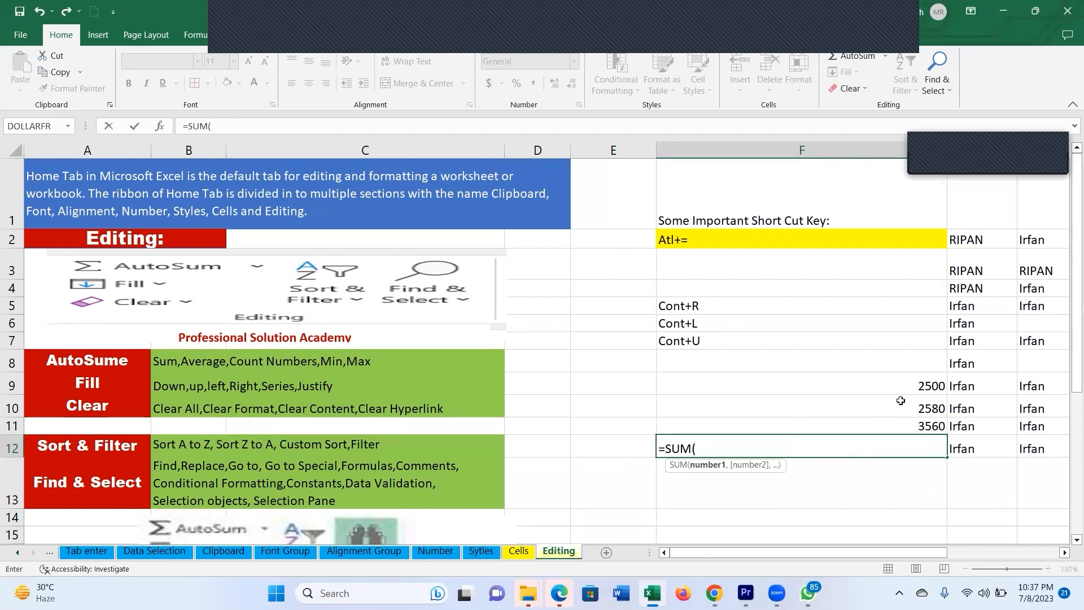
left_click_drag(886, 384, 886, 419)
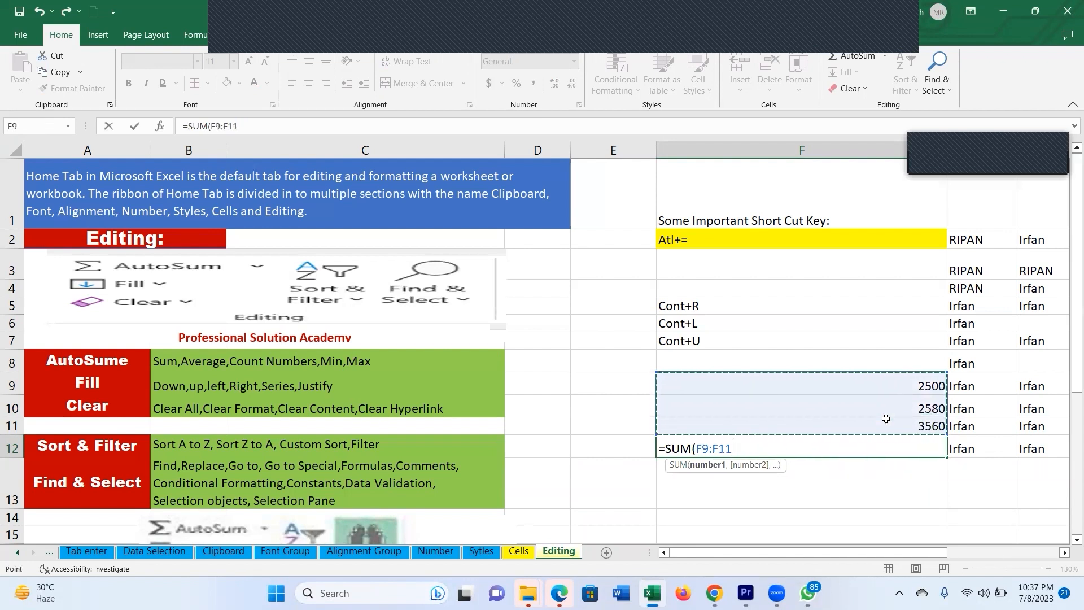
type(")")
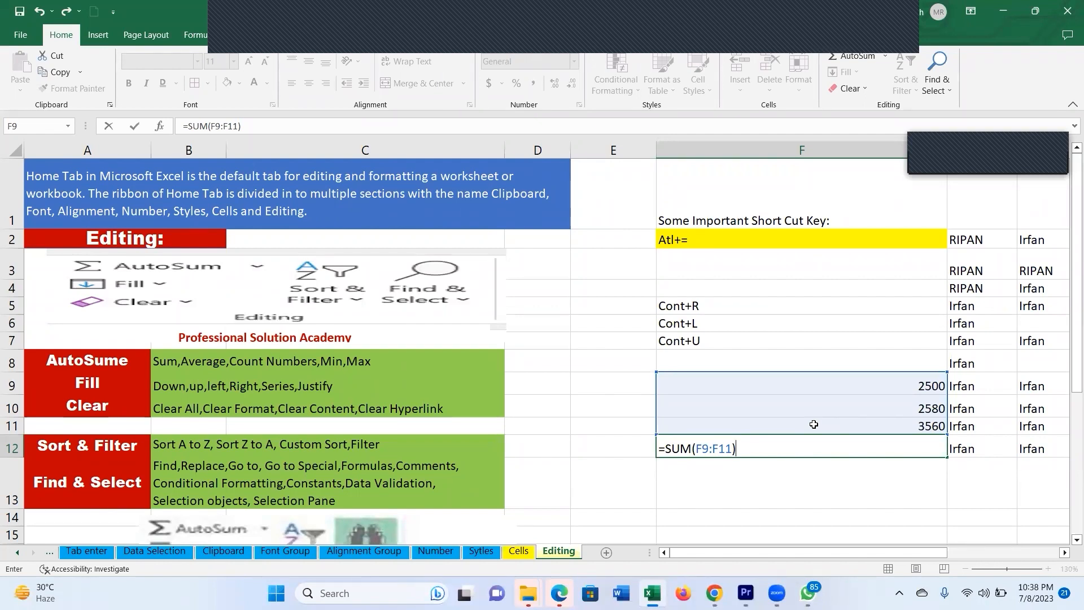
key("Return")
key("Up")
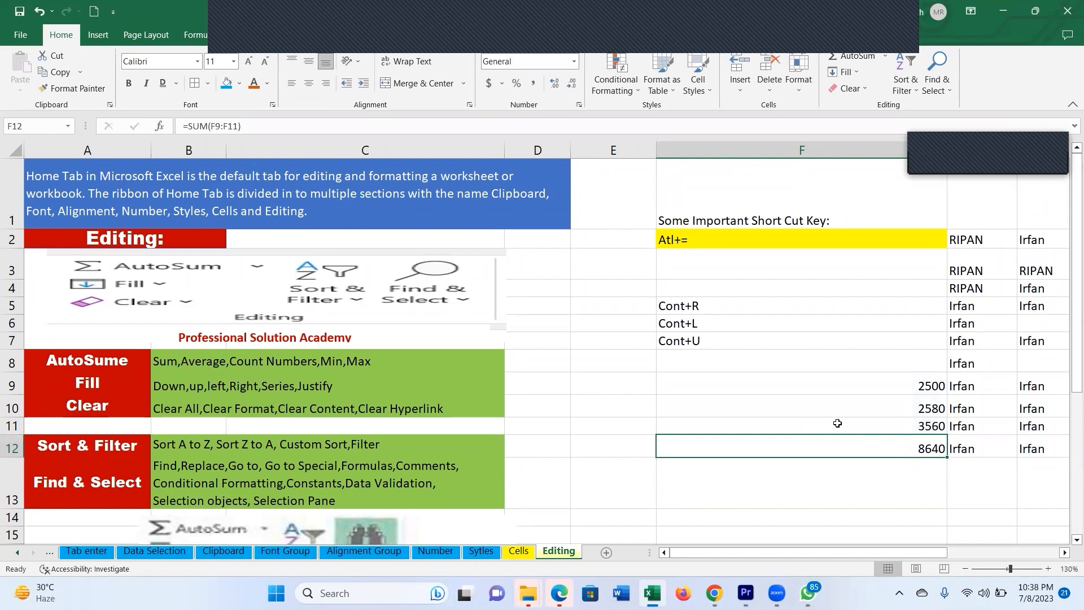
- Change the numbers in F9, F10 and F11 to 25000, 35000 and 35000
left_click(864, 385)
type("25000")
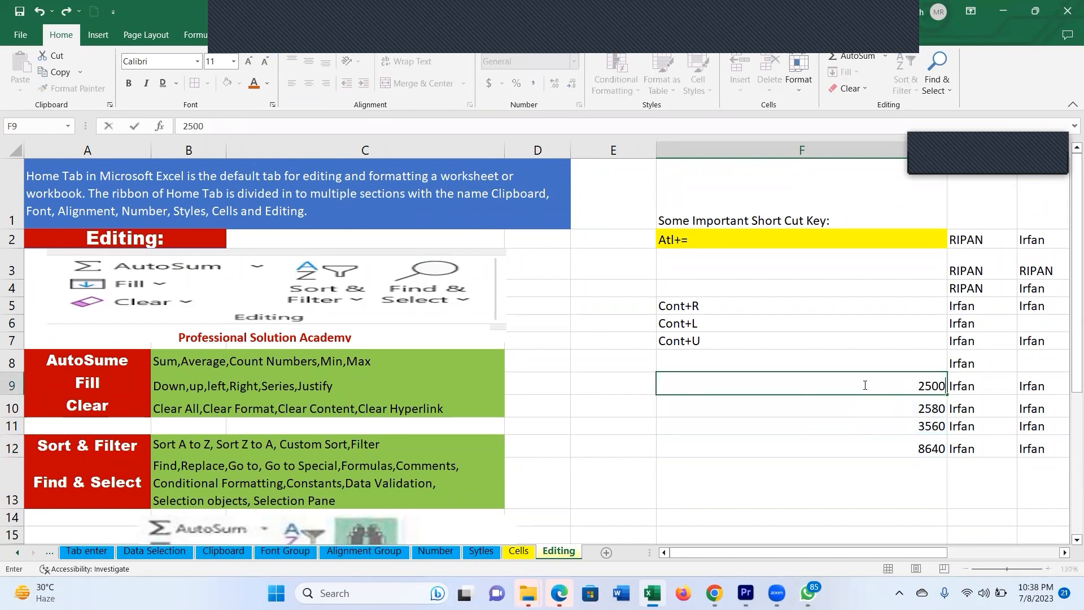
key("Return")
type("3500")
type("0")
key("Return")
type("35000")
key("Return")
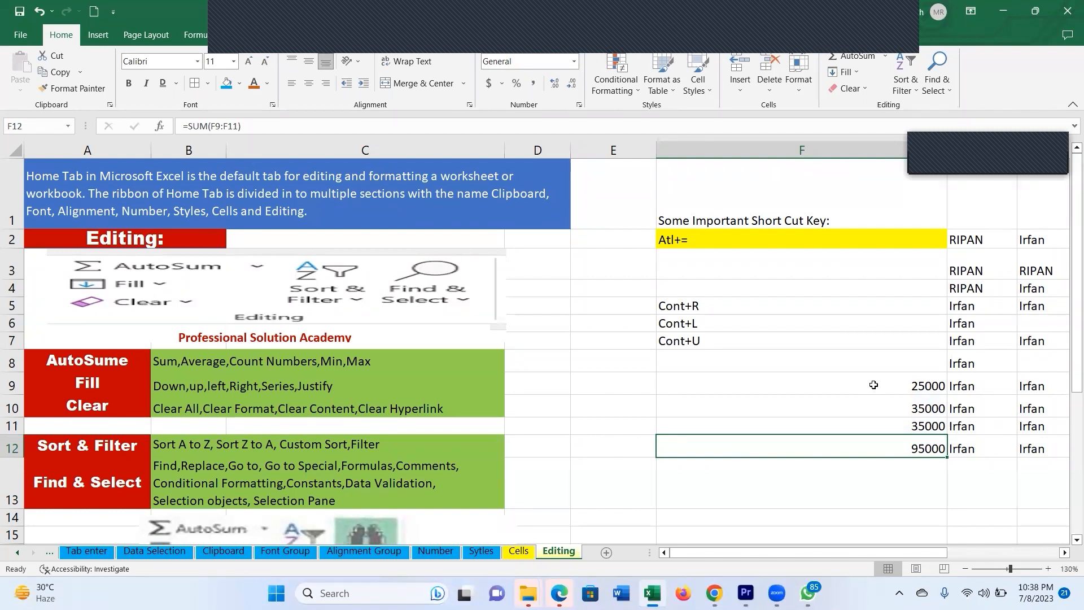
- Clear F12 and total F9:F11 there with AutoSum
key("Delete")
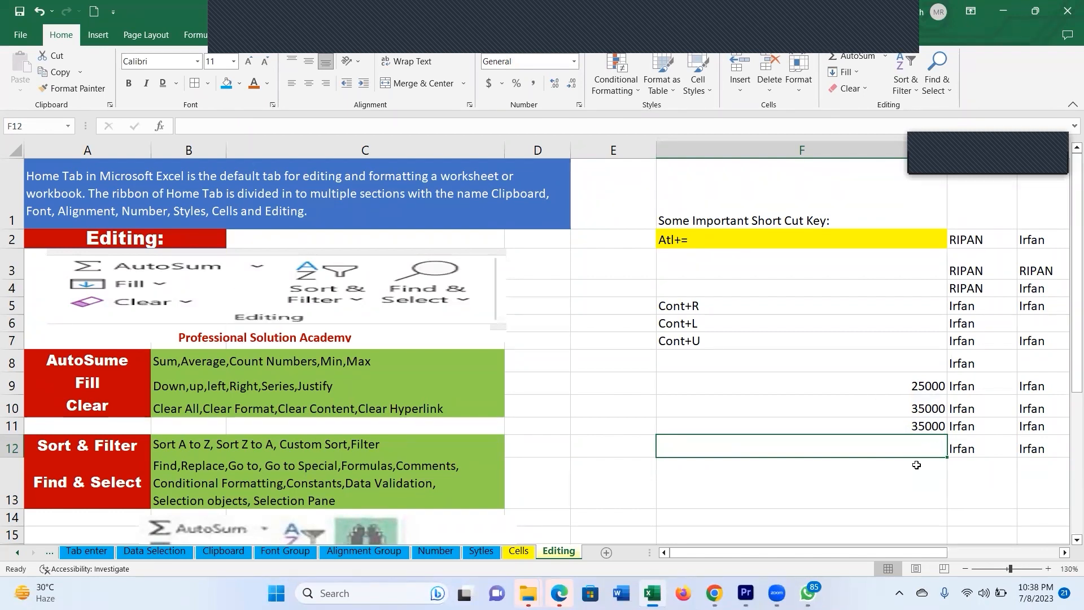
left_click(849, 59)
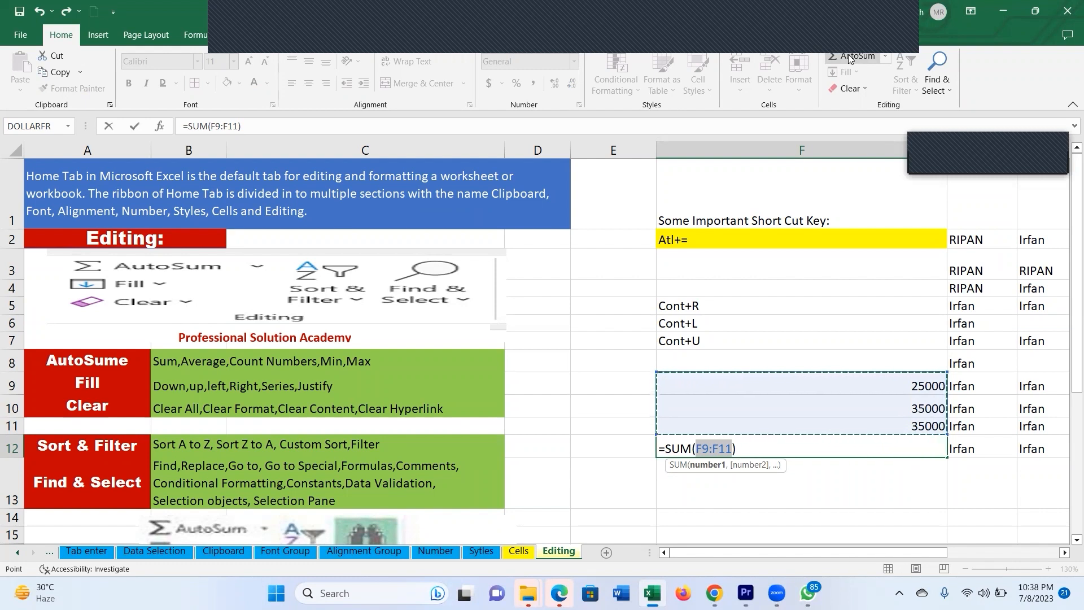
key("Return")
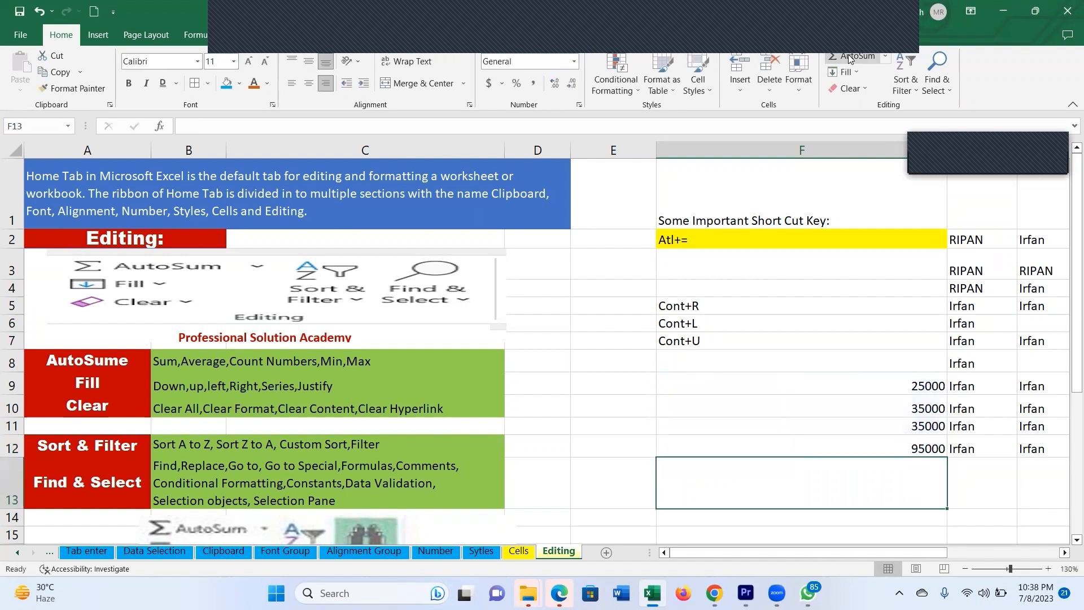
key("Up")
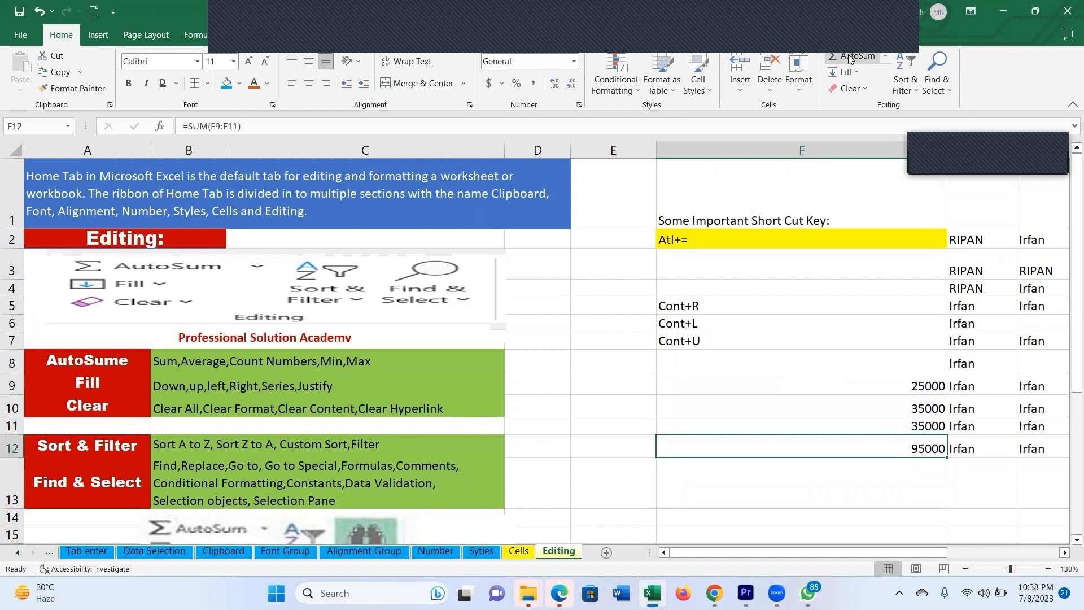
- Clear F12 and re-enter the automatic sum of F9:F11, repeating the replacement twice
key("Delete")
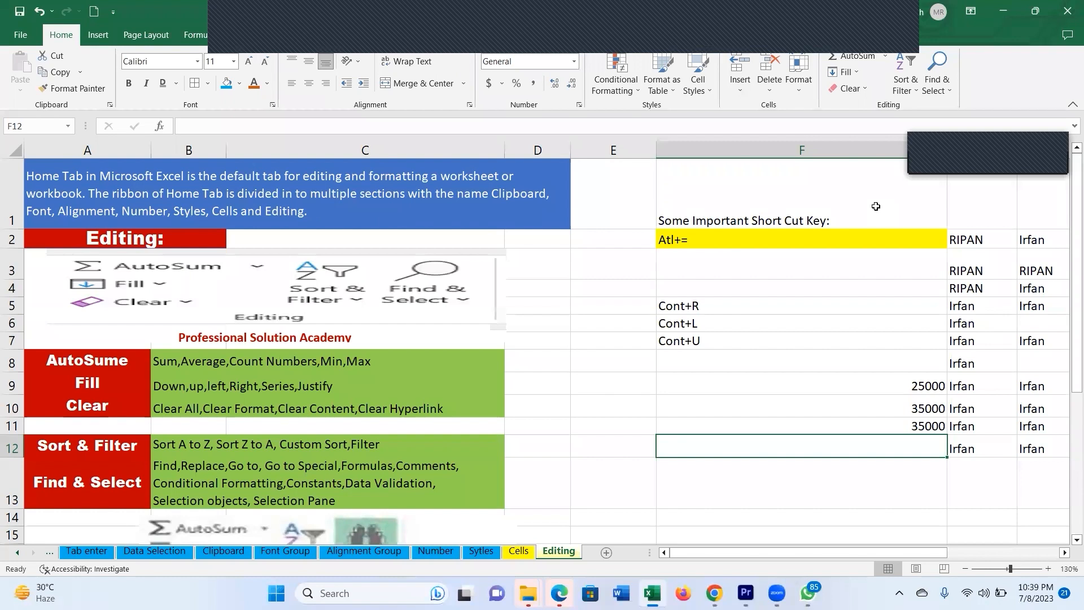
key("alt+equal")
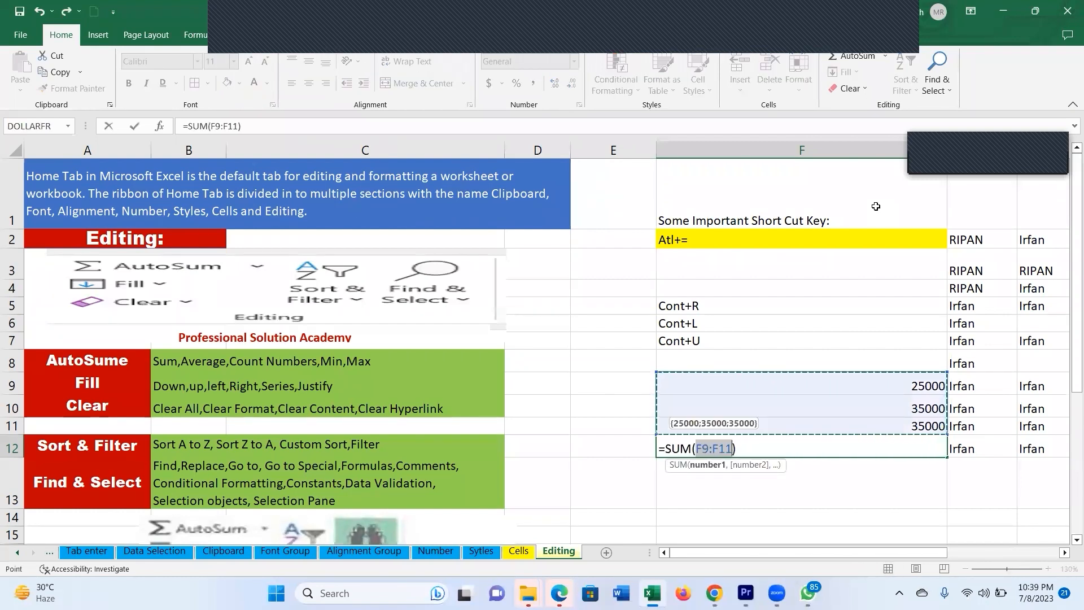
key("Return")
key("Up")
key("Delete")
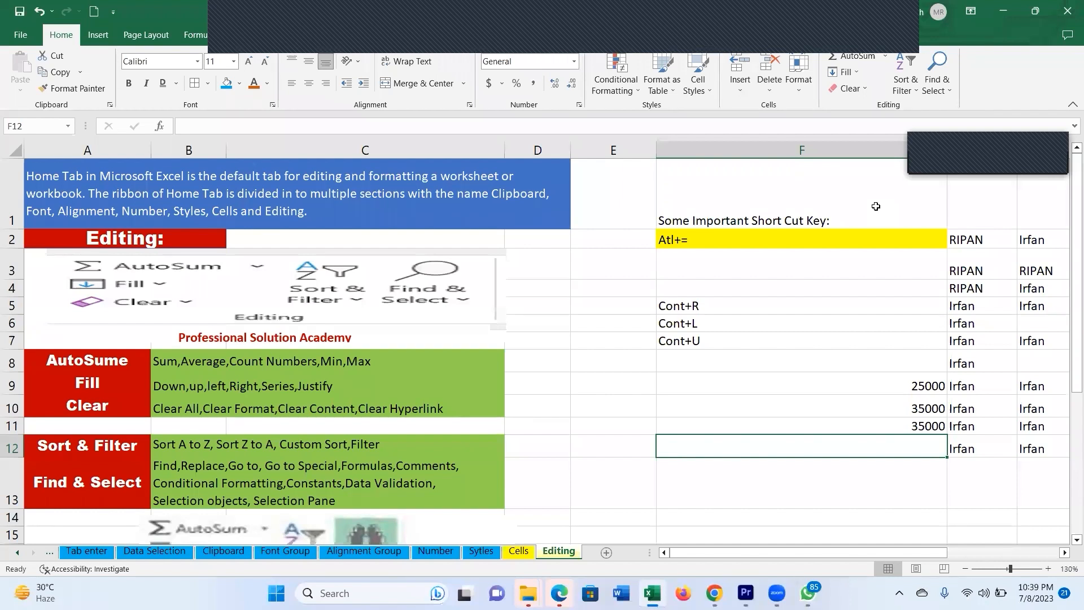
key("alt+equal")
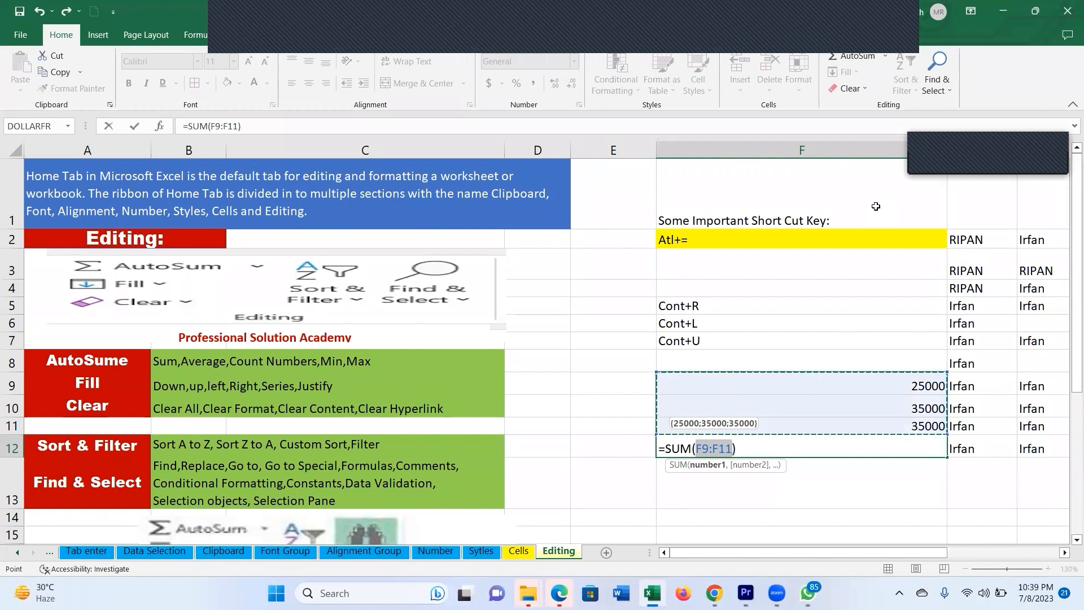
key("Return")
- Review the shortcut note in F2, the Fill options and the AutoSum functions available for F12
left_click(705, 241)
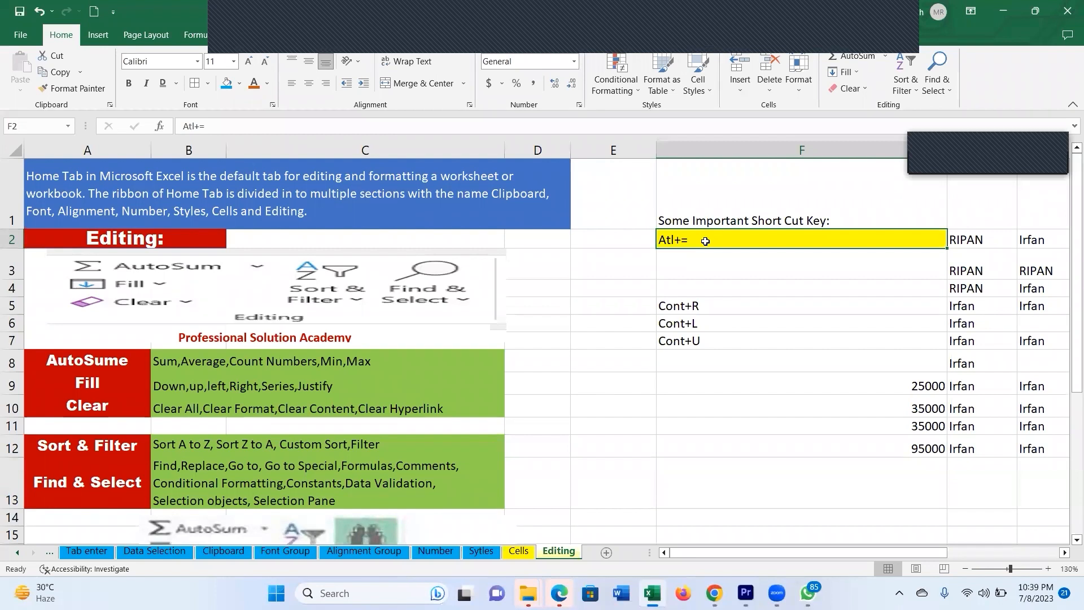
left_click(841, 450)
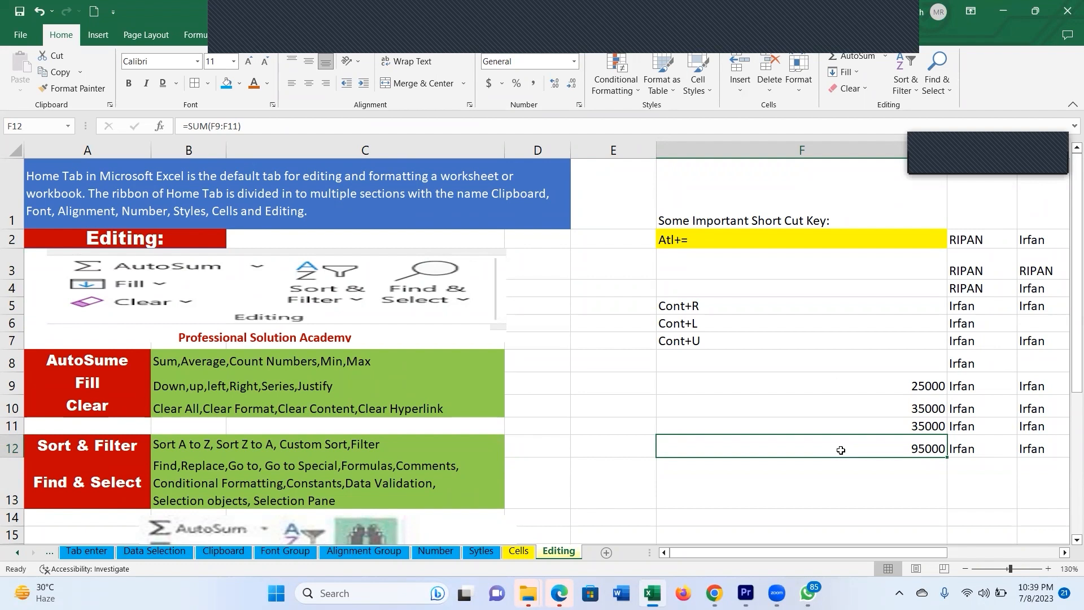
left_click(856, 74)
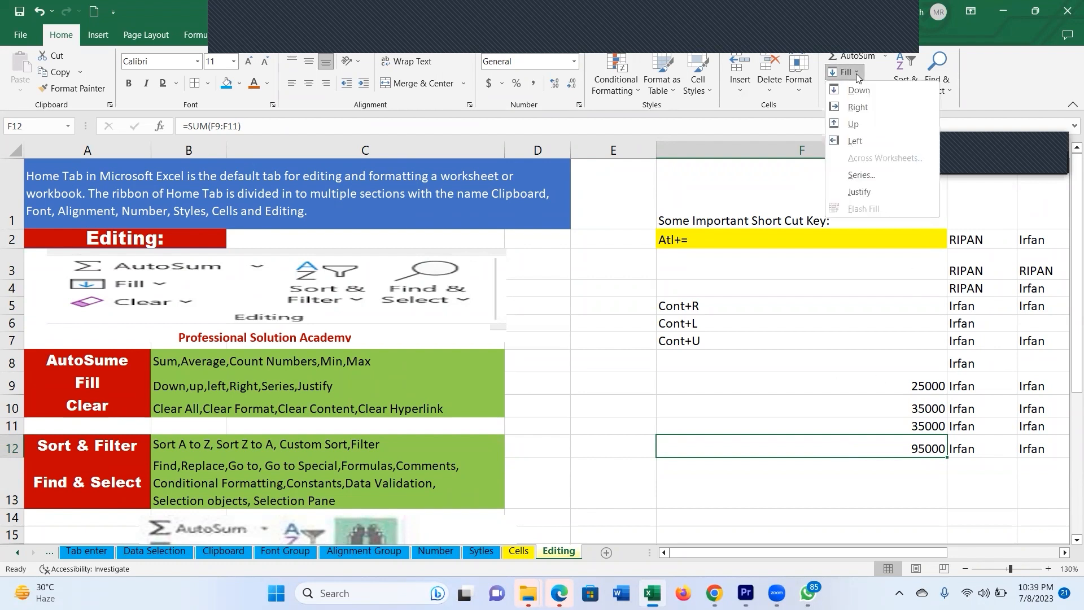
left_click(883, 55)
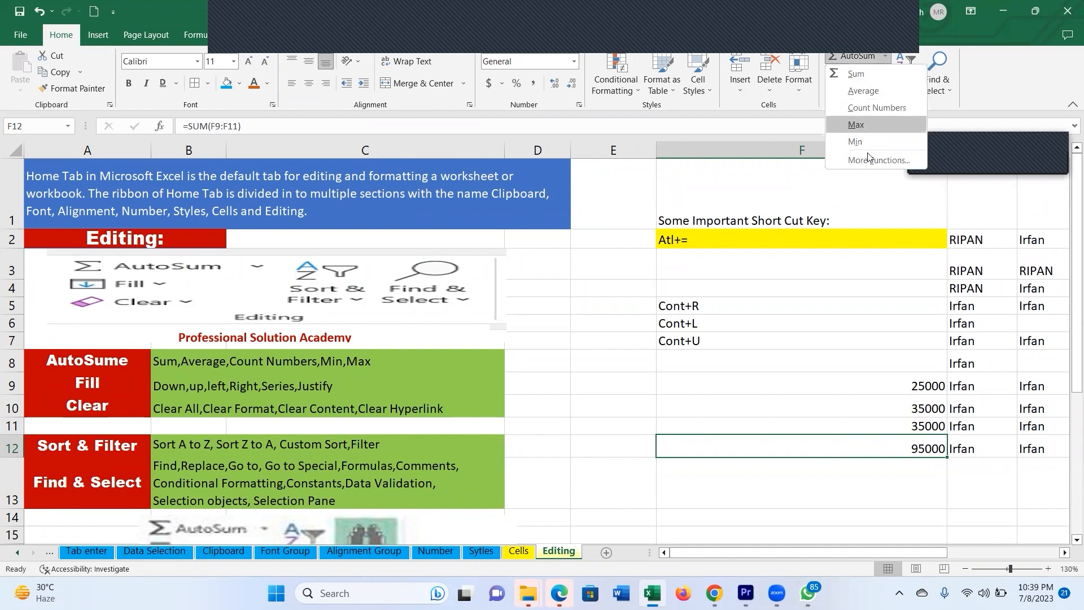
- Move the numbers and their total from F9:F12 to E9:E12
left_click(1064, 552)
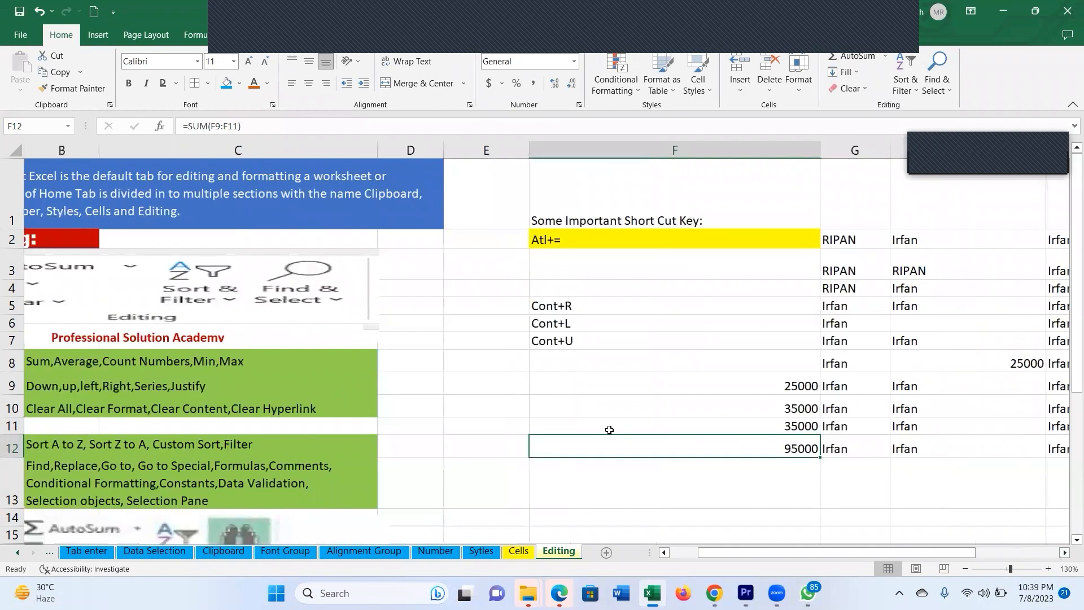
left_click_drag(758, 390, 756, 443)
left_click_drag(720, 372, 510, 389)
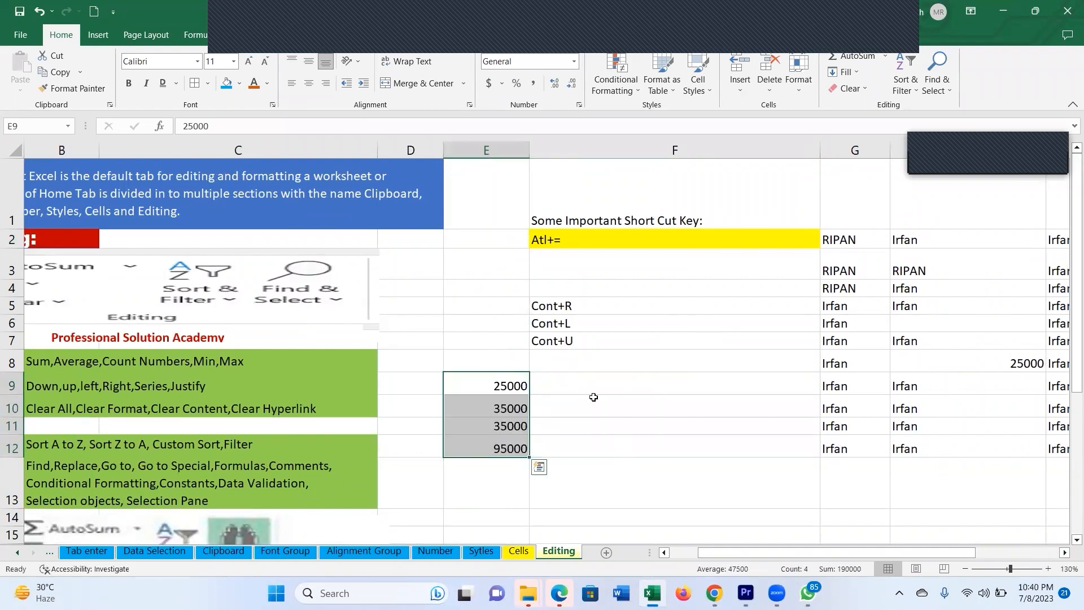
left_click(584, 382)
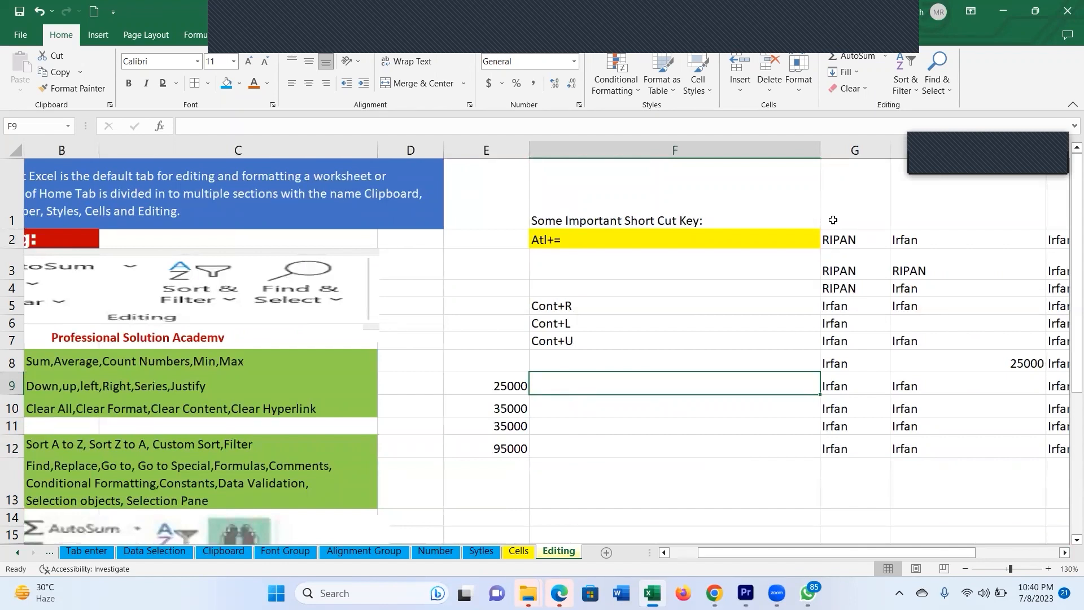
left_click(879, 59)
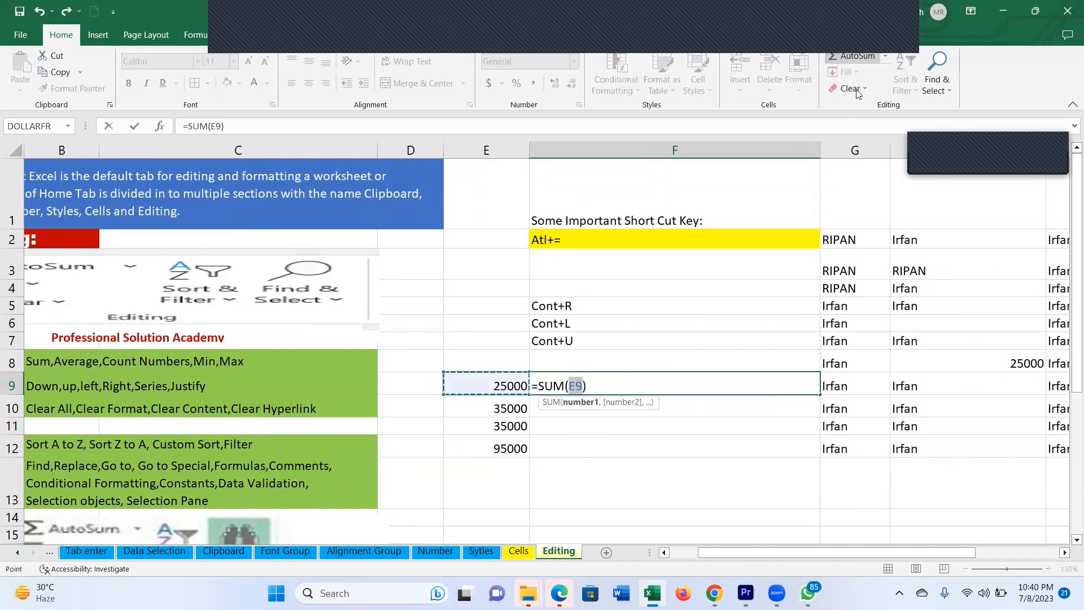
key("Escape")
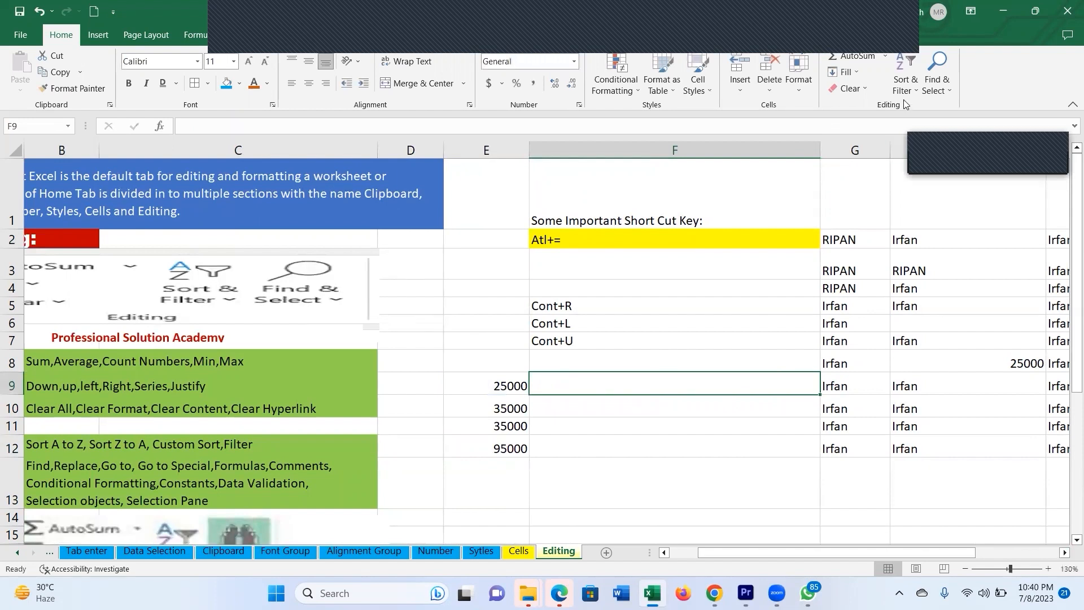
- Look over the available AutoSum functions and select the empty cell F9
left_click(885, 56)
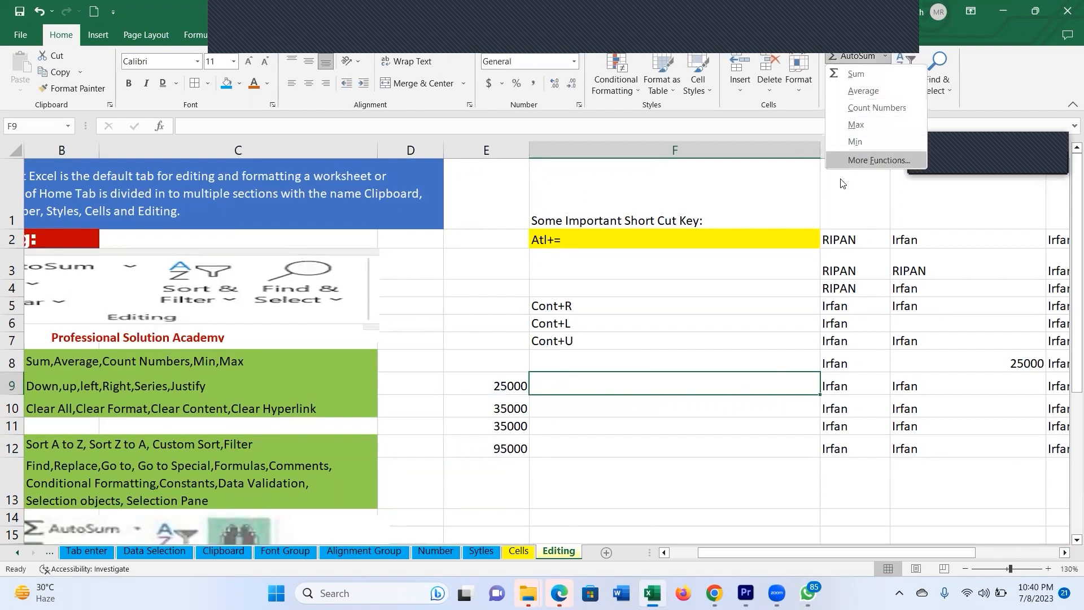
left_click(646, 395)
left_click(646, 441)
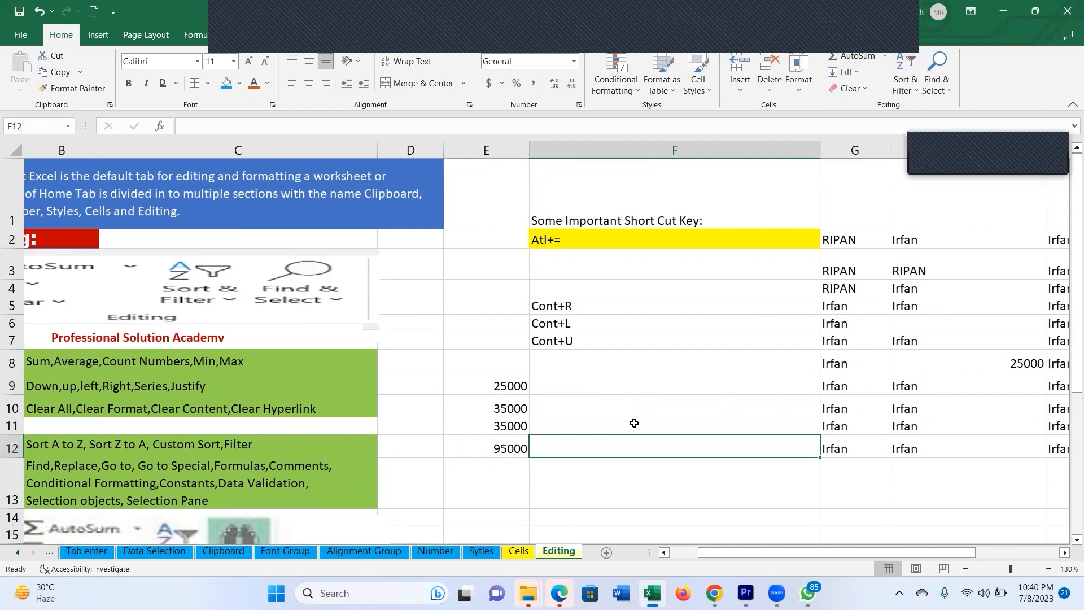
left_click(615, 393)
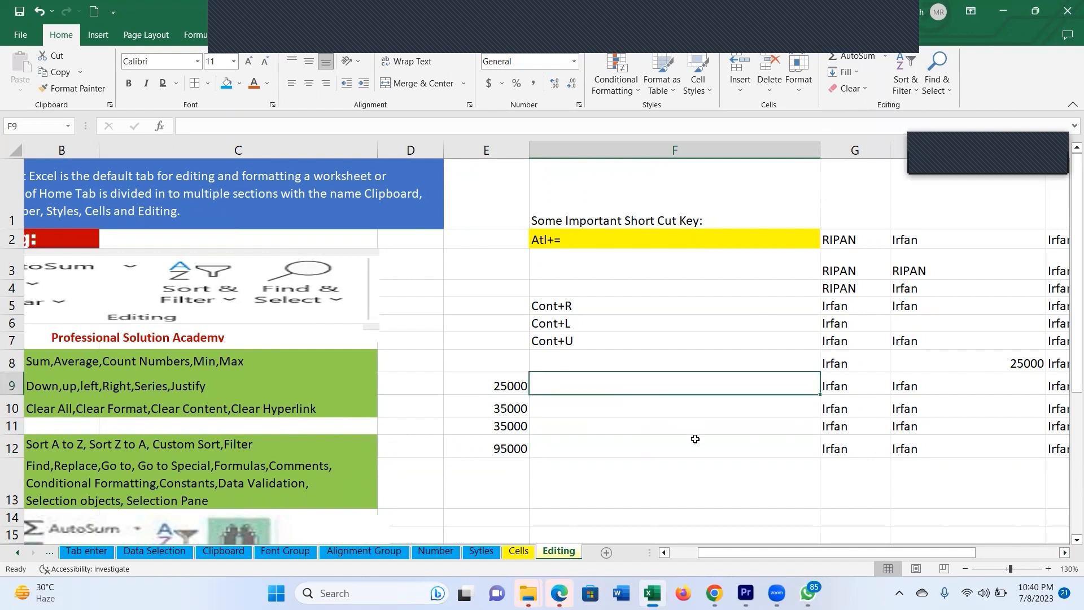
- Enter a MIN formula over E9:E12 in F9 and check the result cell
type("=m")
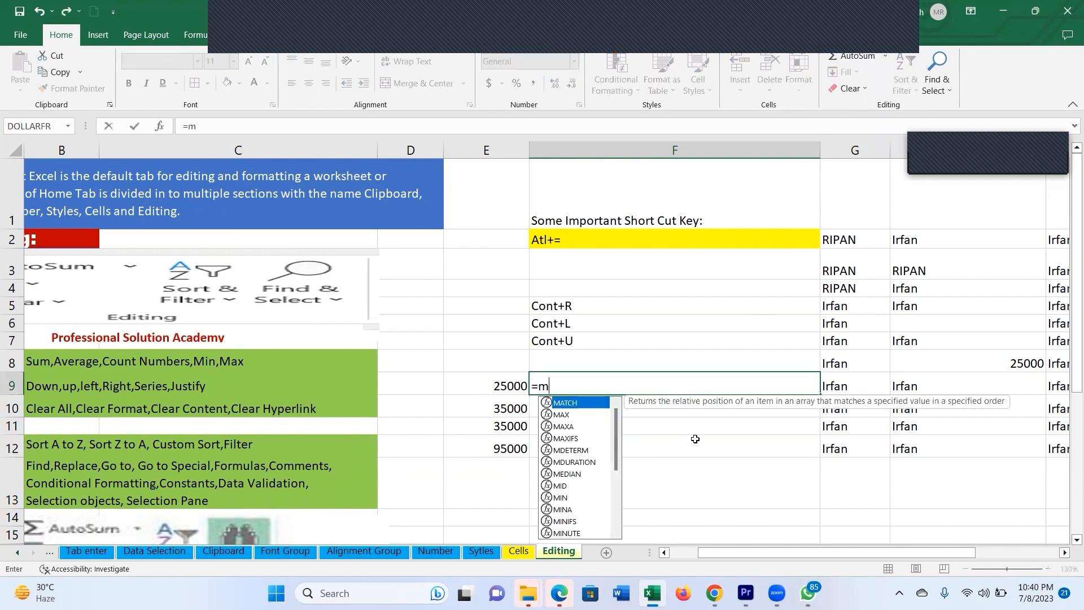
type("in")
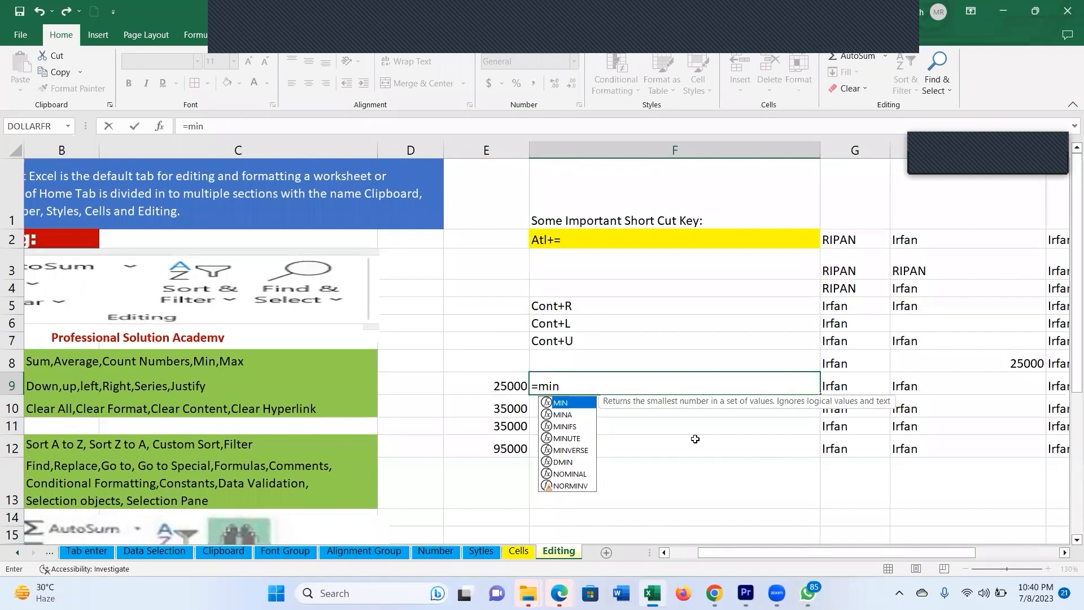
key("Tab")
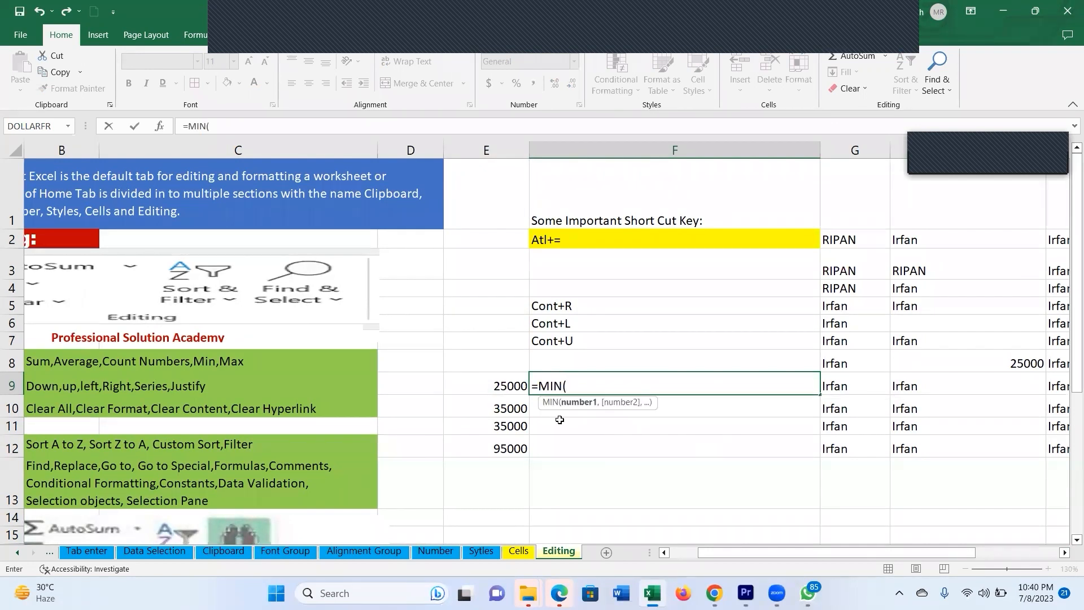
left_click_drag(497, 384, 496, 417)
left_click_drag(489, 201, 500, 447)
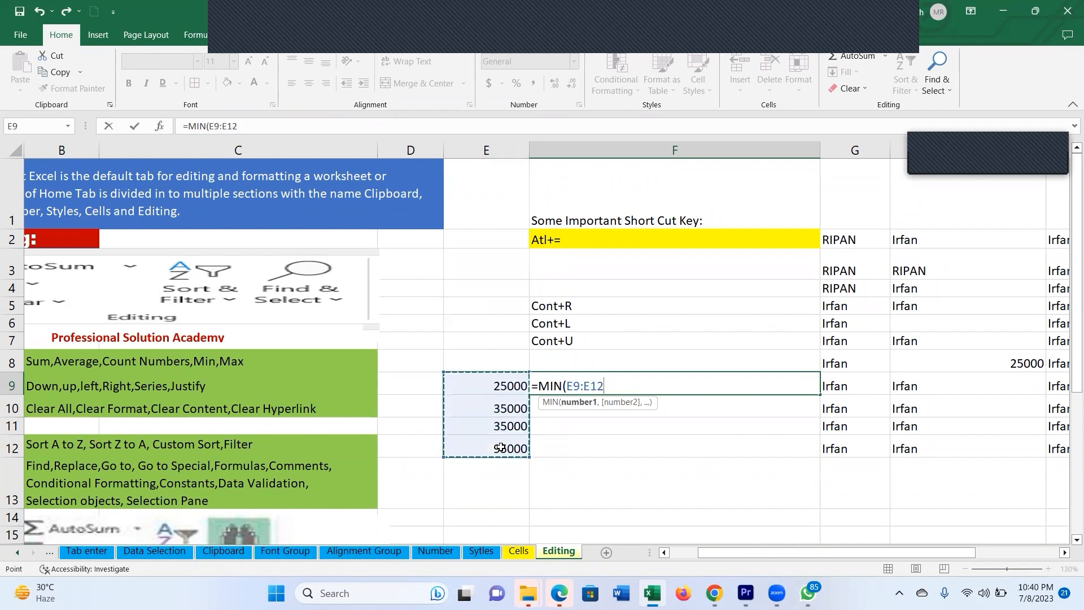
type(")")
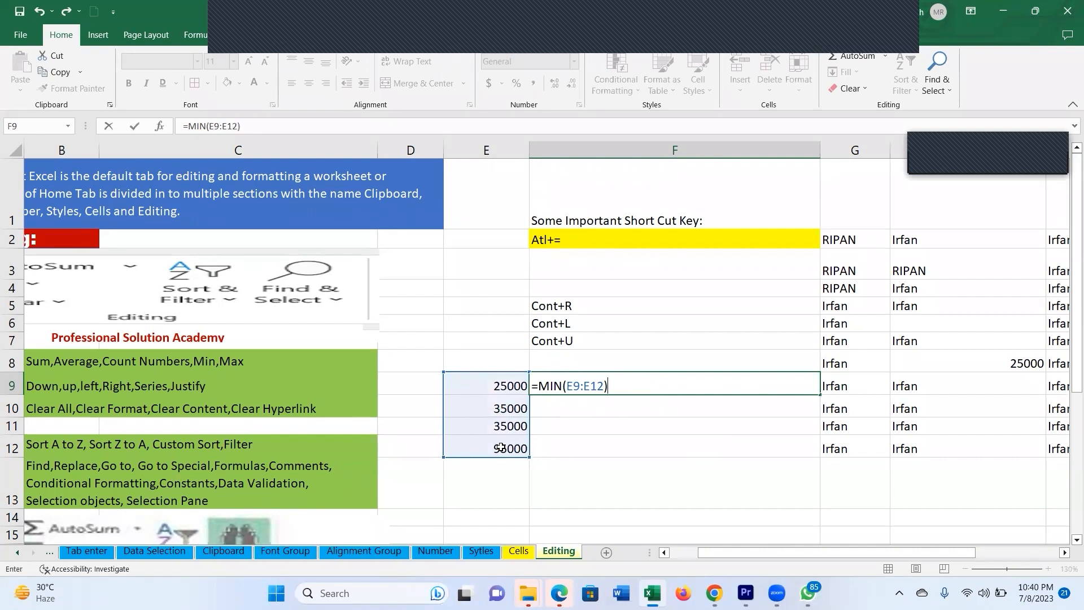
key("Return")
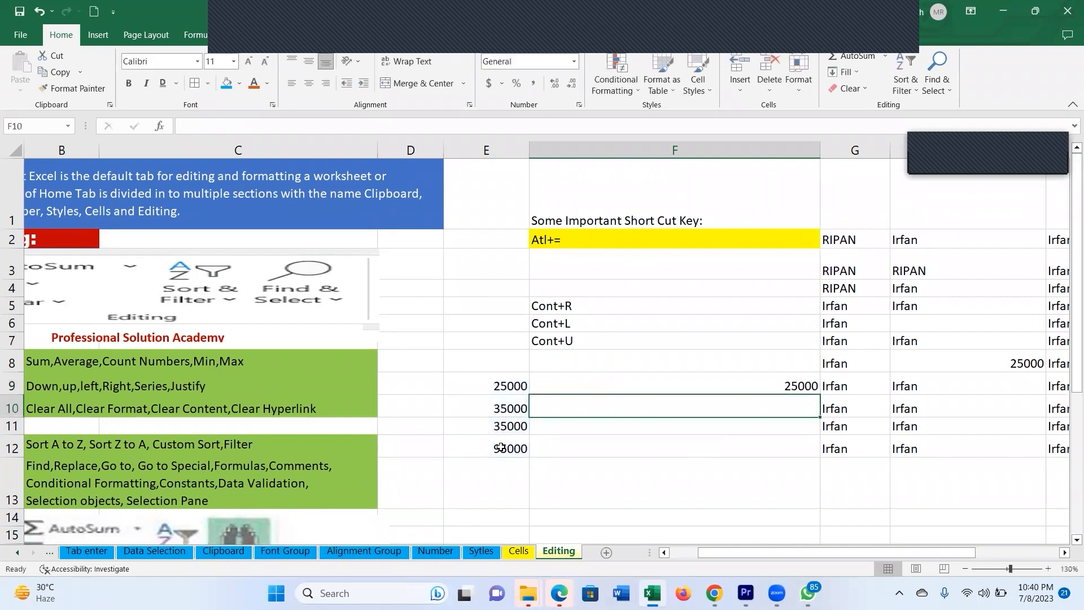
left_click(724, 384)
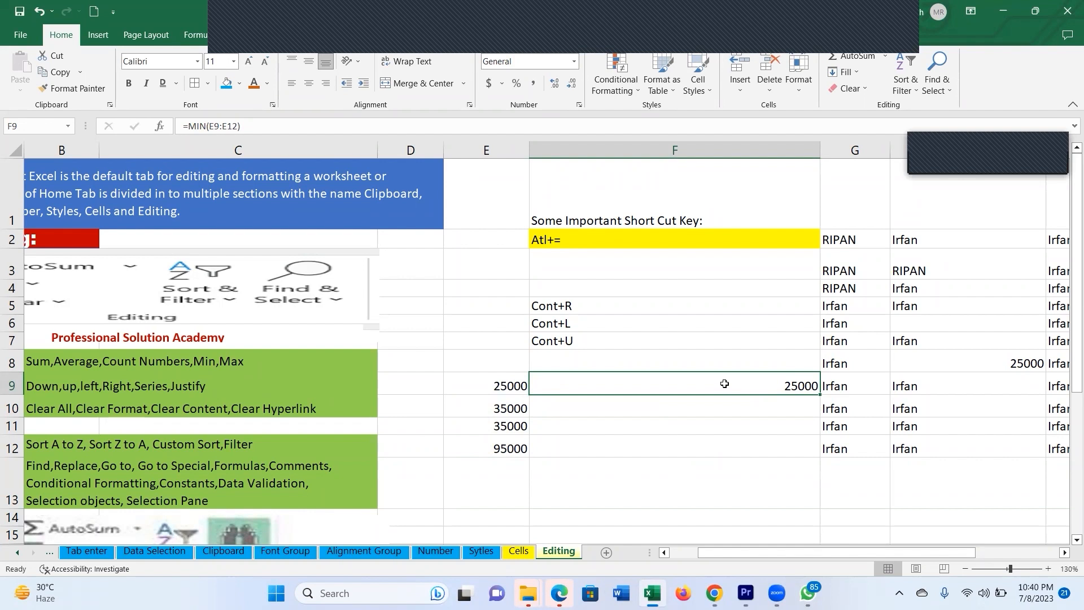
- Enter a MAX formula over E9:E12 in F10
key("Down")
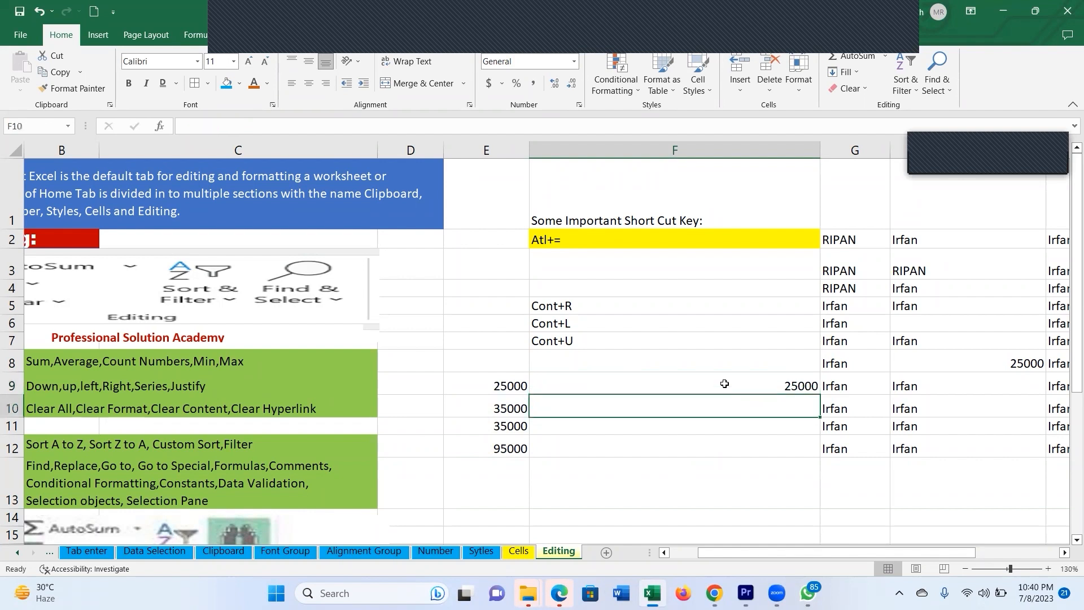
type("=ma")
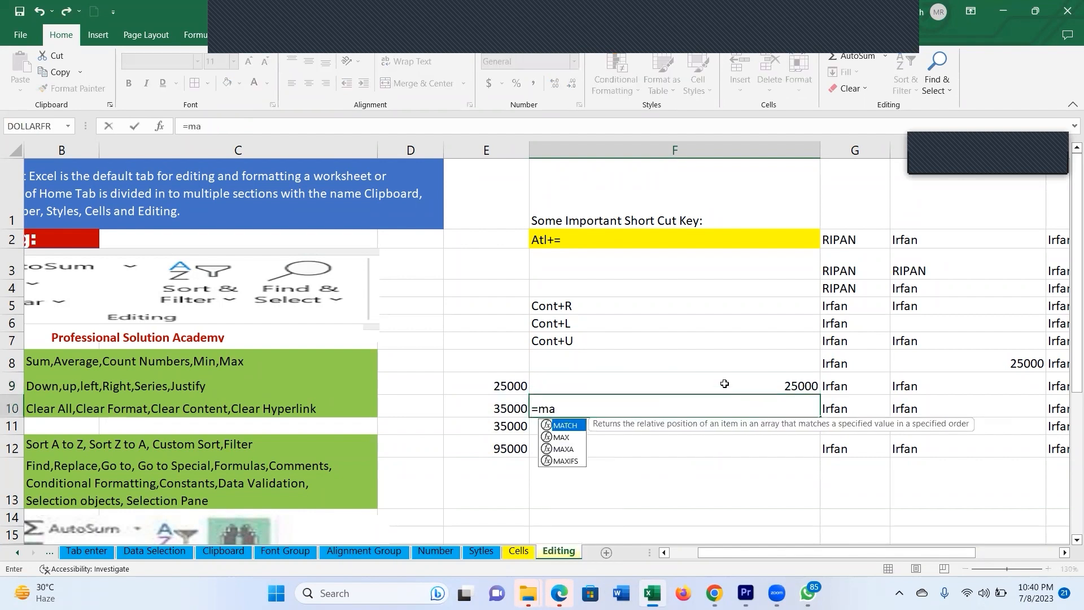
type("x")
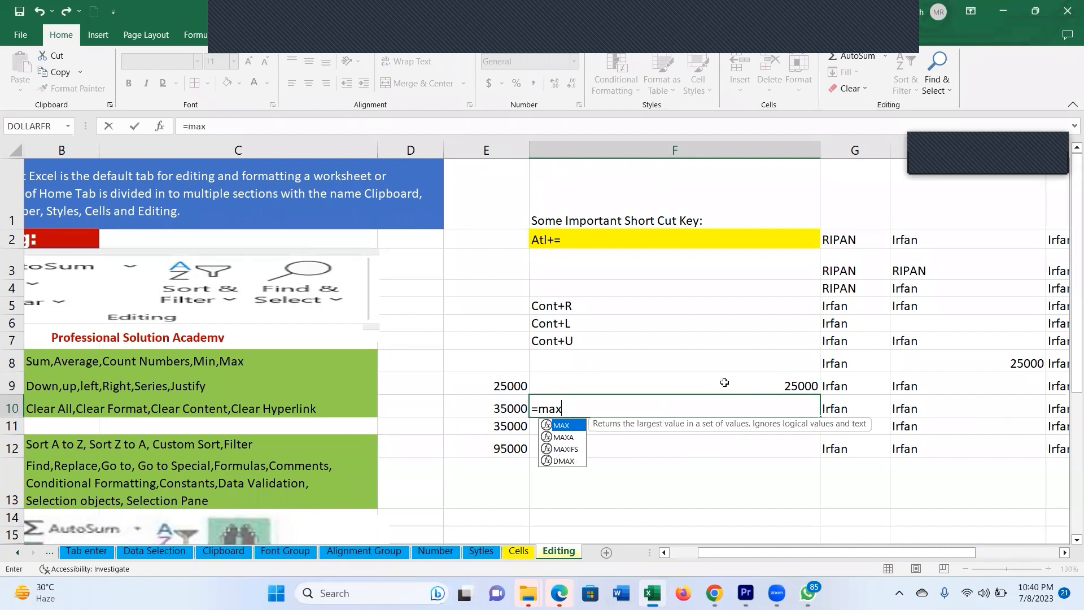
key("Tab")
left_click_drag(509, 389, 499, 439)
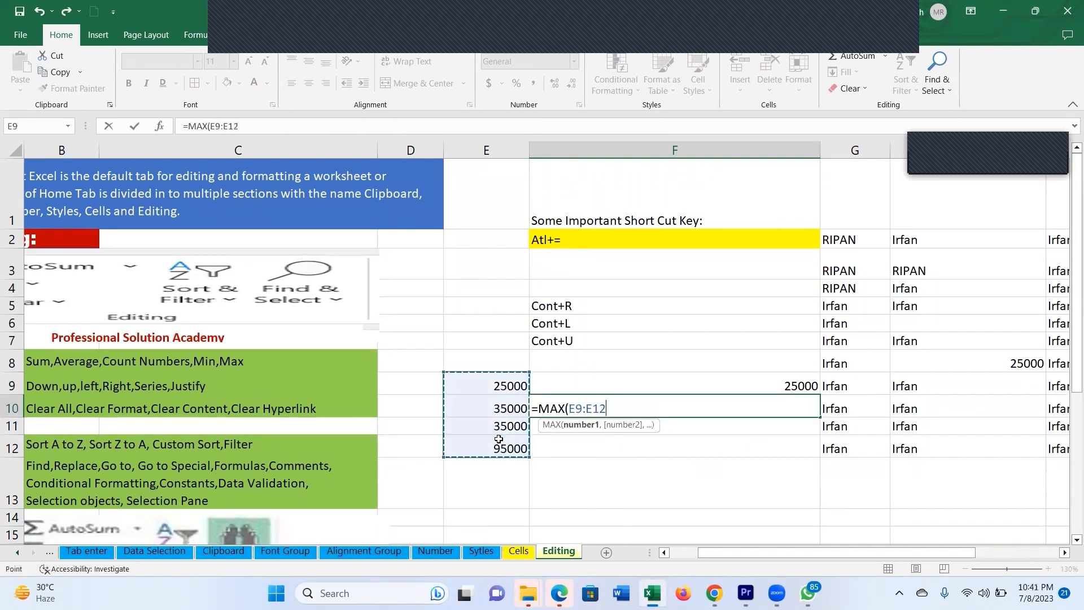
type(")")
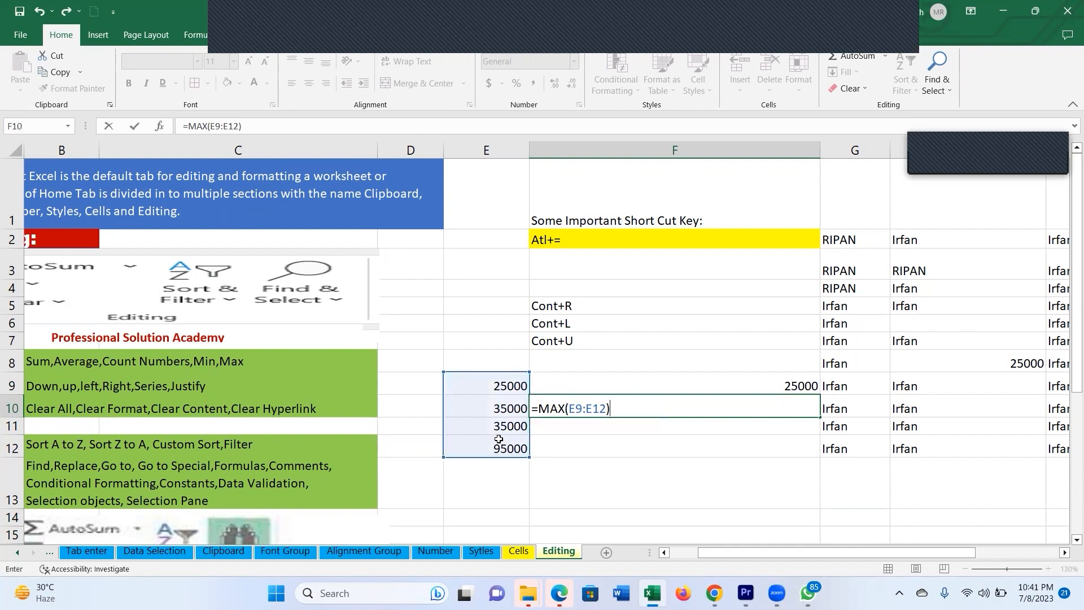
key("Return")
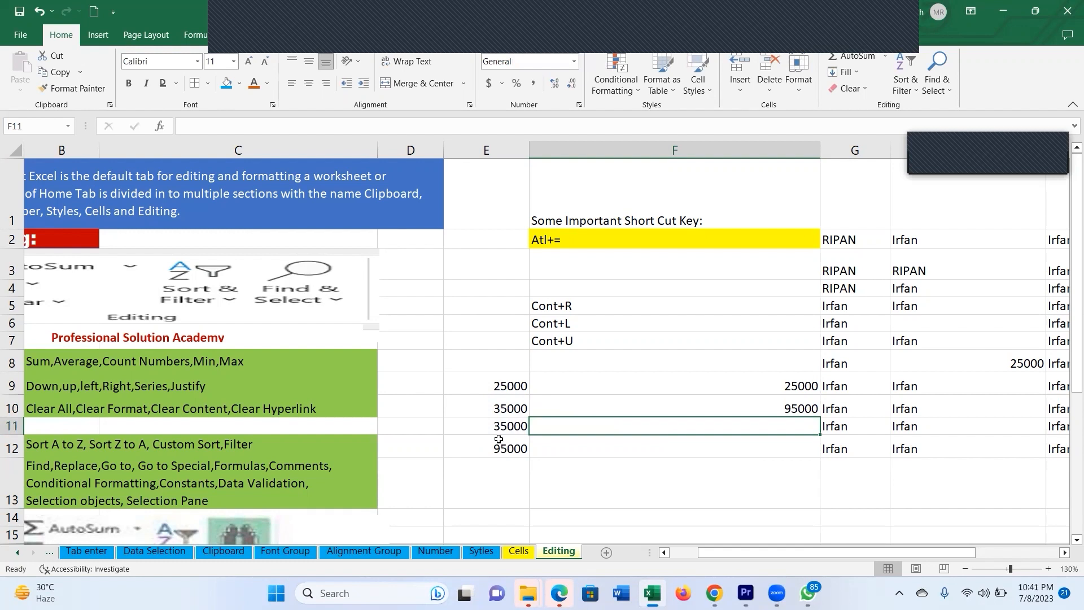
- Enter an AVERAGE formula over E9:E12 in F11 and check the result cell
type("=")
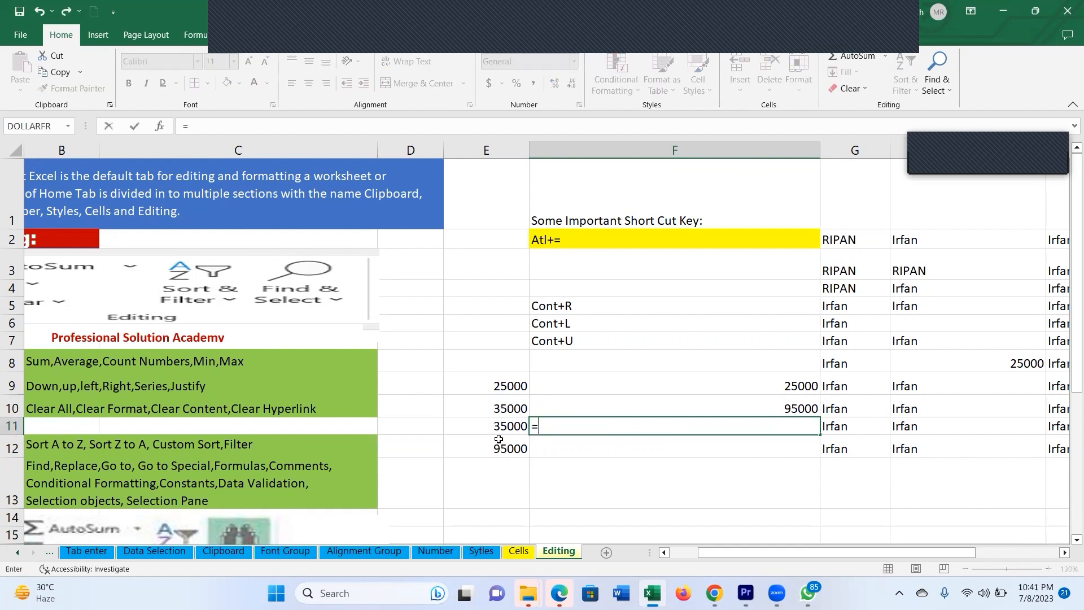
type("av")
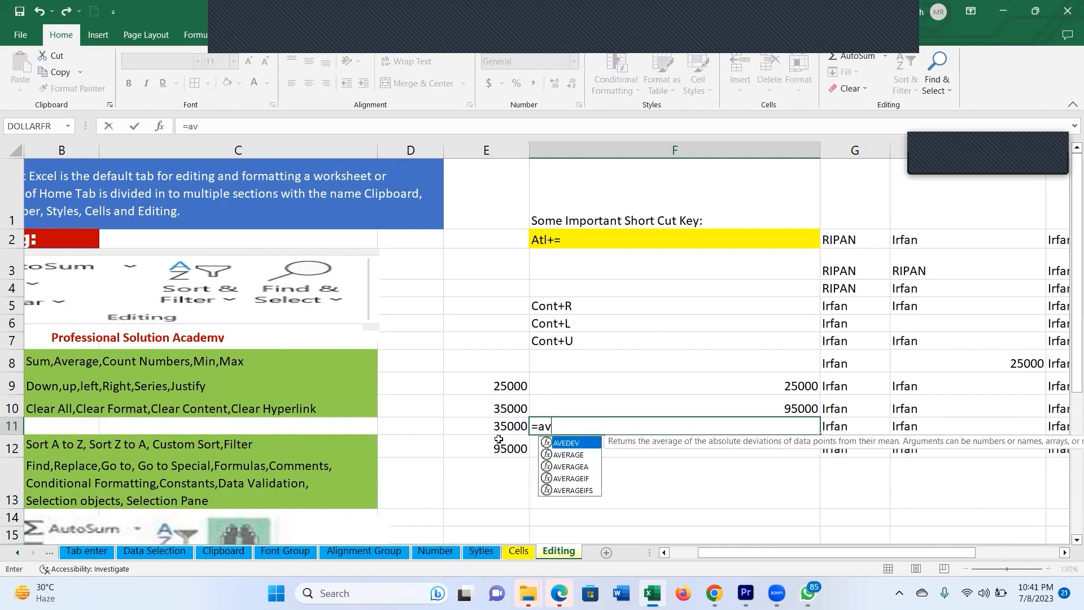
key("Down")
key("Tab")
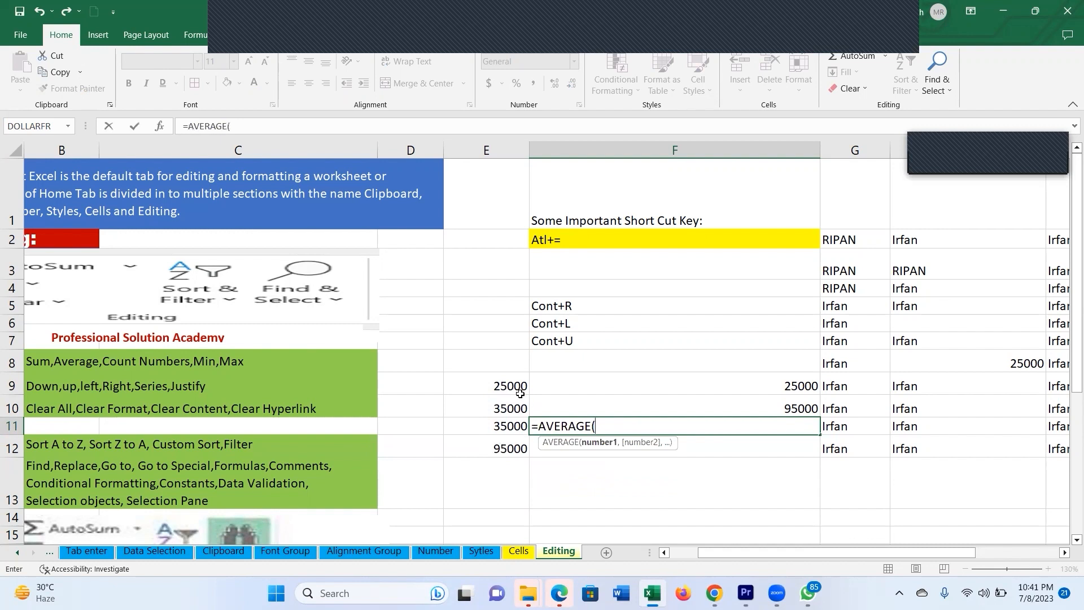
left_click_drag(515, 390, 505, 449)
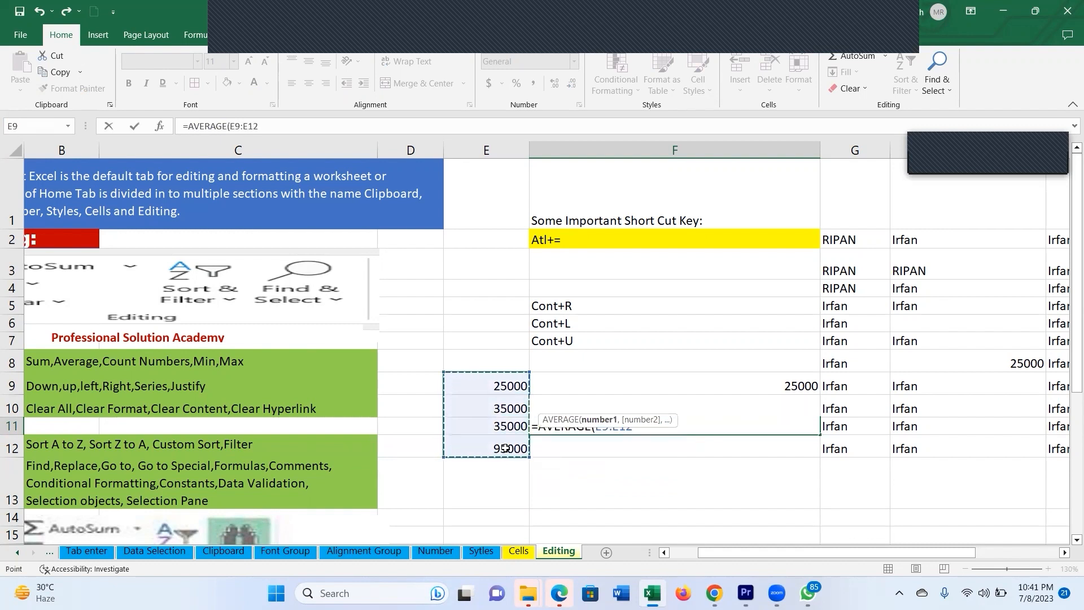
type(")")
key("Return")
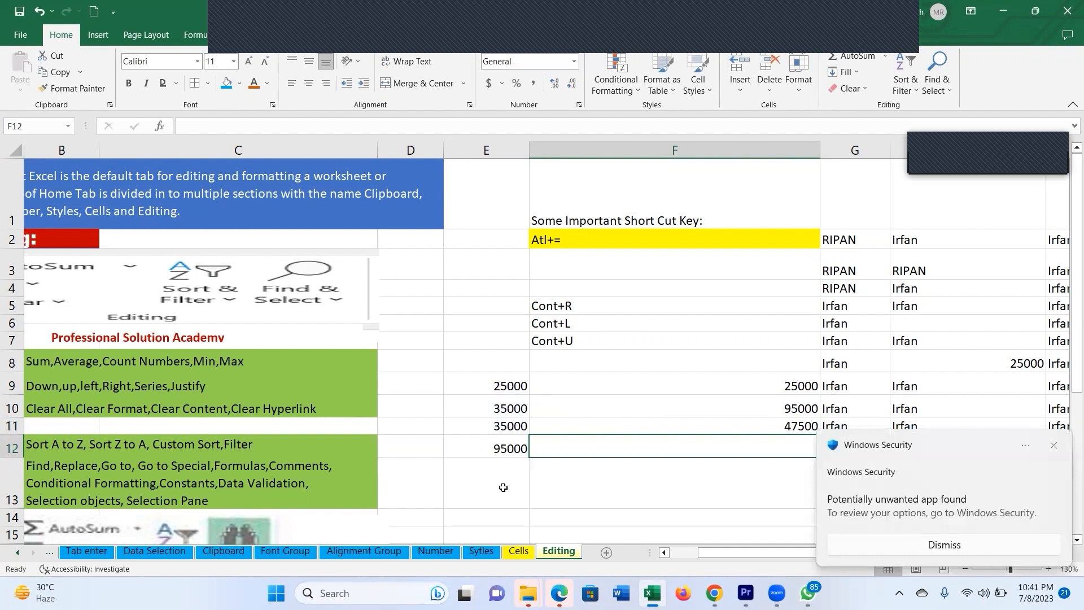
left_click(725, 431)
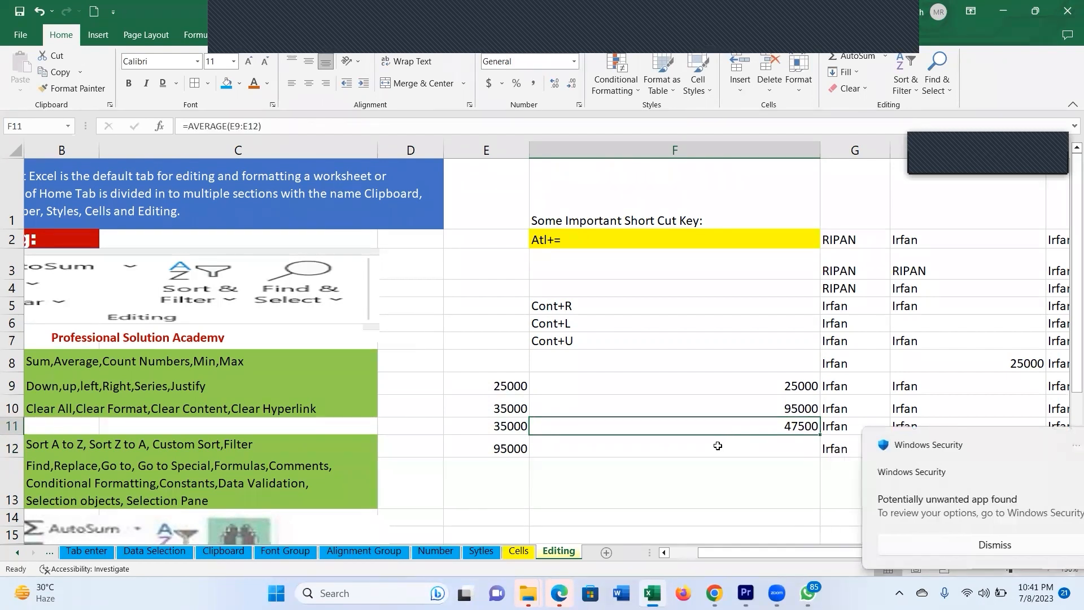
- Review the AutoSum functions available for F12 and the numbers in E9:E11
left_click(717, 445)
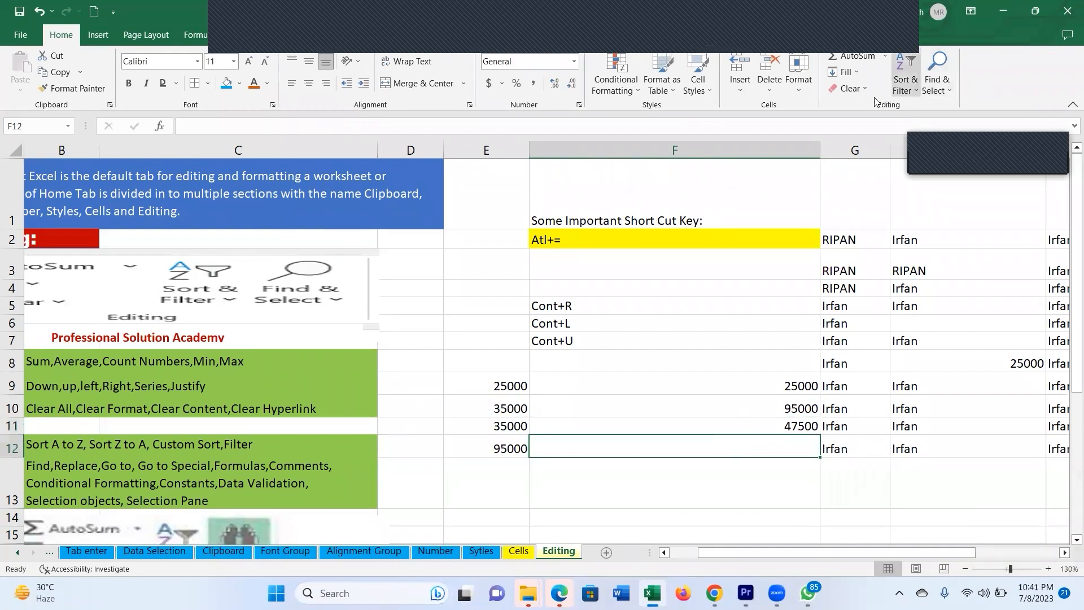
left_click(884, 55)
left_click(706, 473)
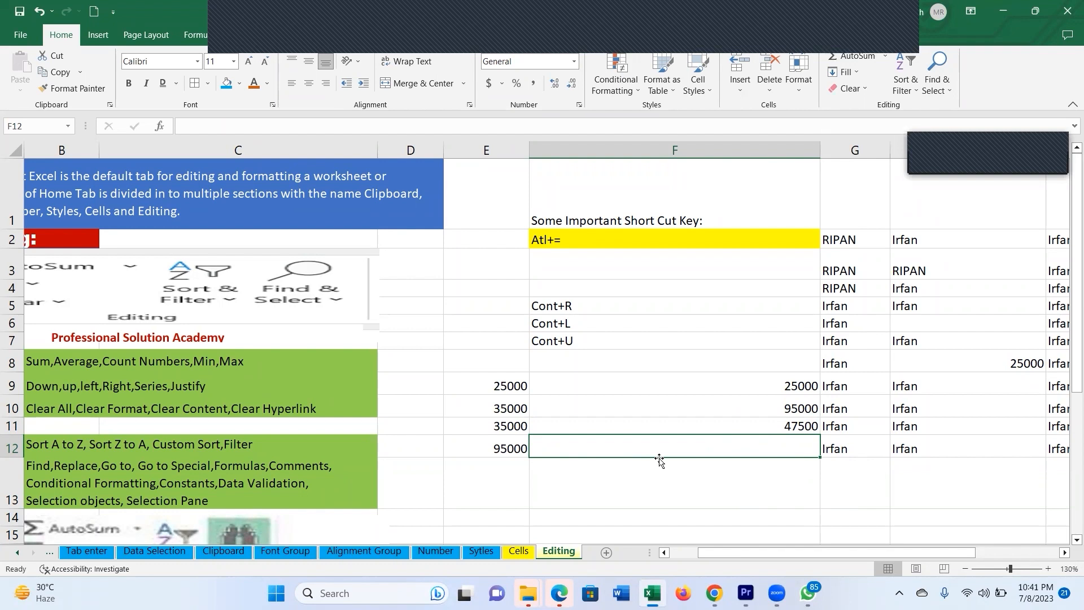
left_click_drag(504, 384, 499, 429)
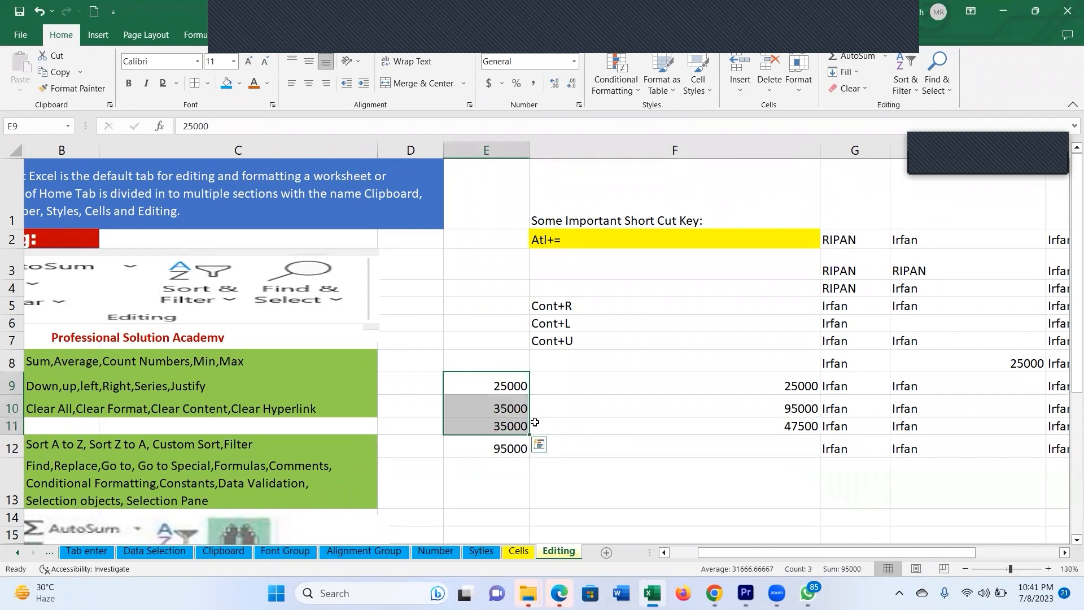
- Enter a COUNT formula over E9:E12 in F12 and compare it with the selected source range
left_click(582, 449)
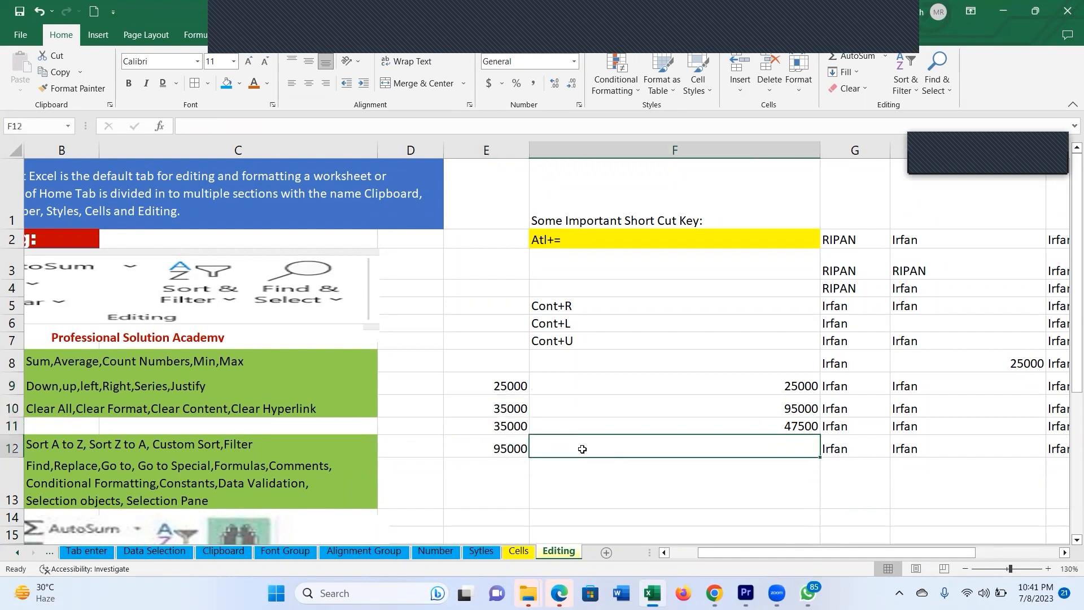
type("=ou")
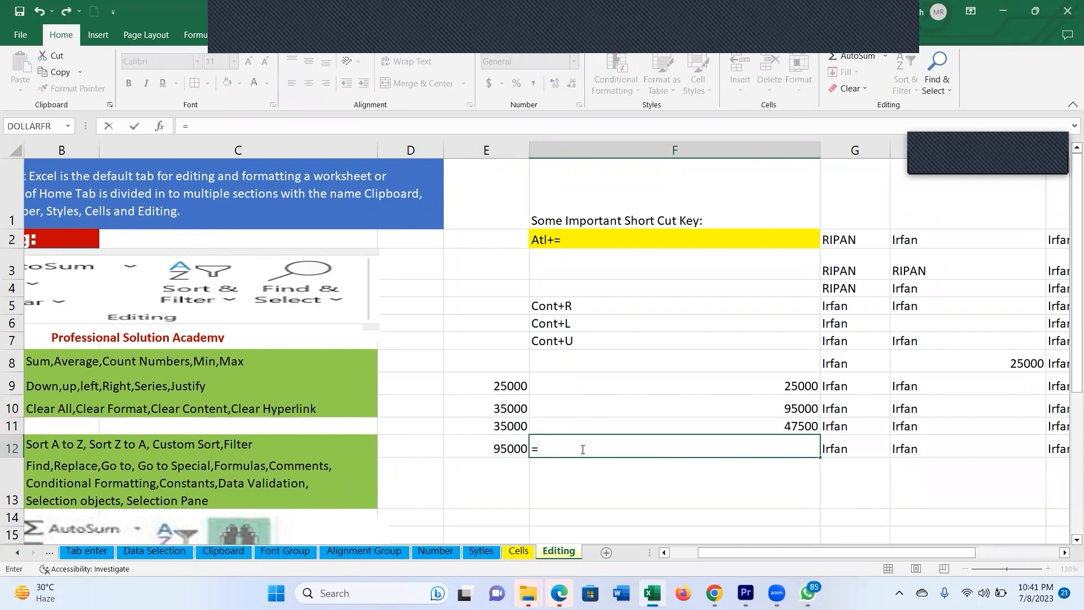
key("BackSpace")
key("BackSpace")
type("coun")
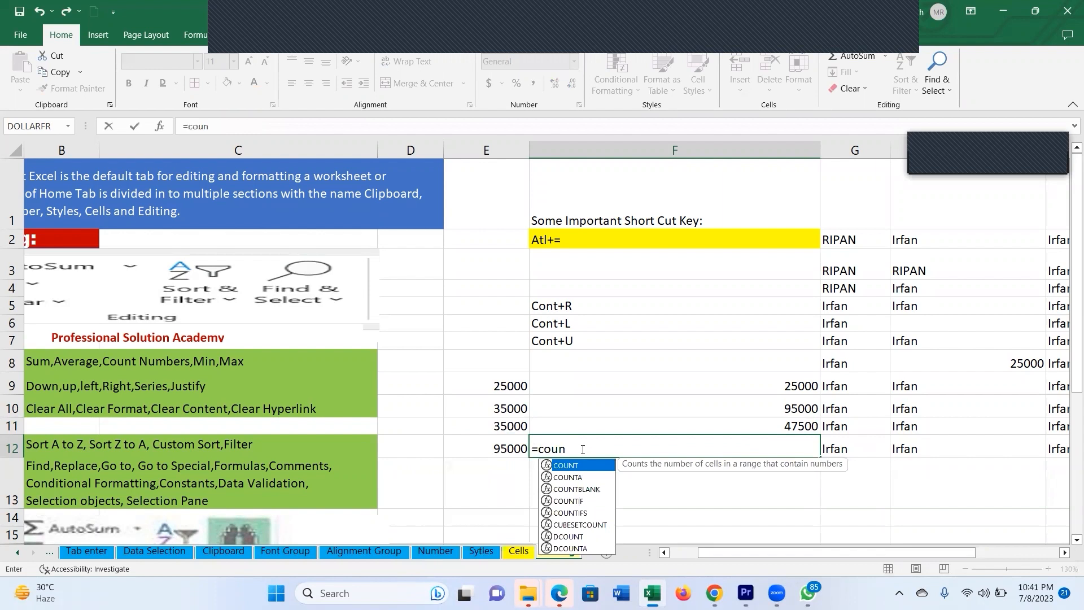
key("Tab")
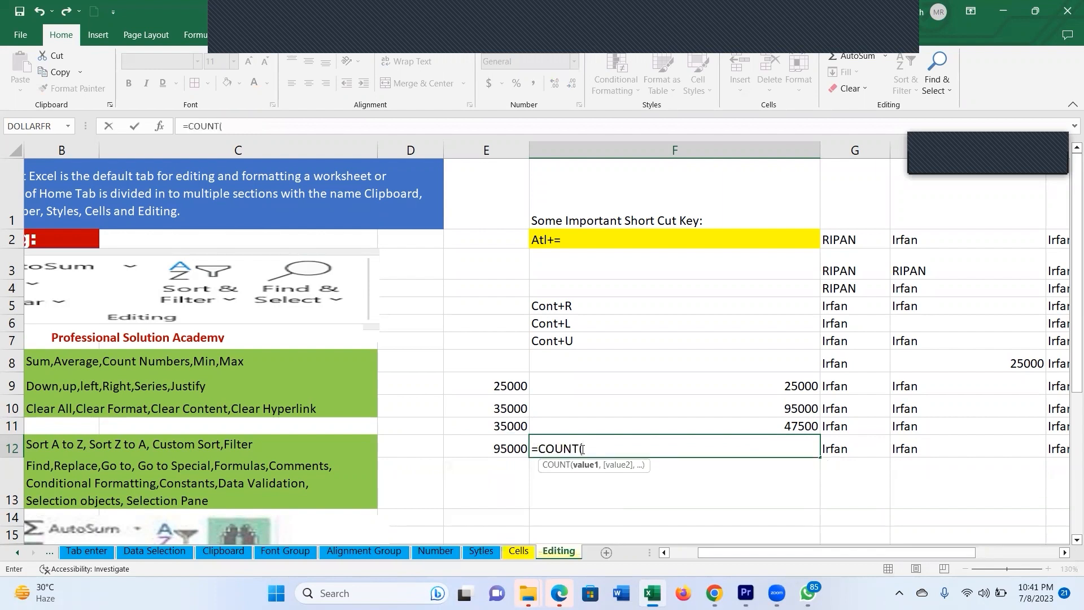
left_click(508, 391)
left_click_drag(506, 401, 500, 435)
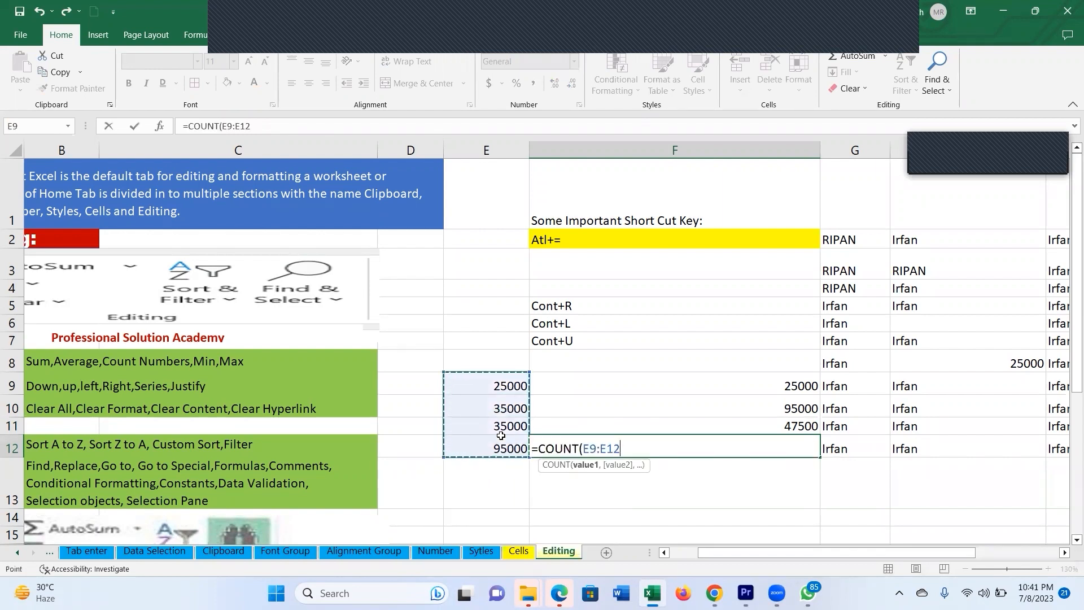
type(")")
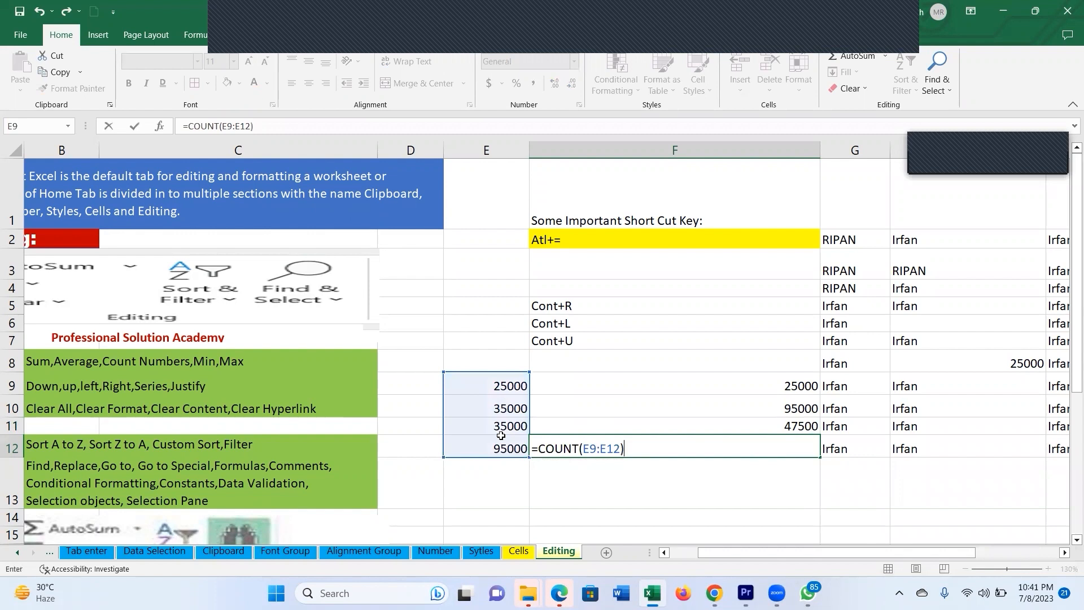
key("Return")
left_click(623, 438)
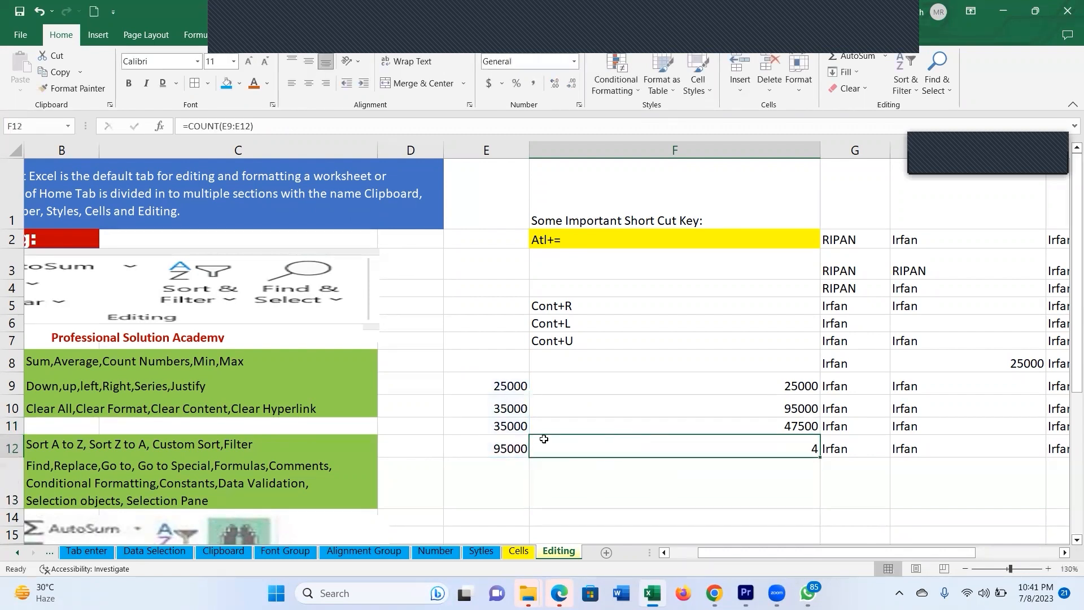
left_click_drag(504, 384, 504, 433)
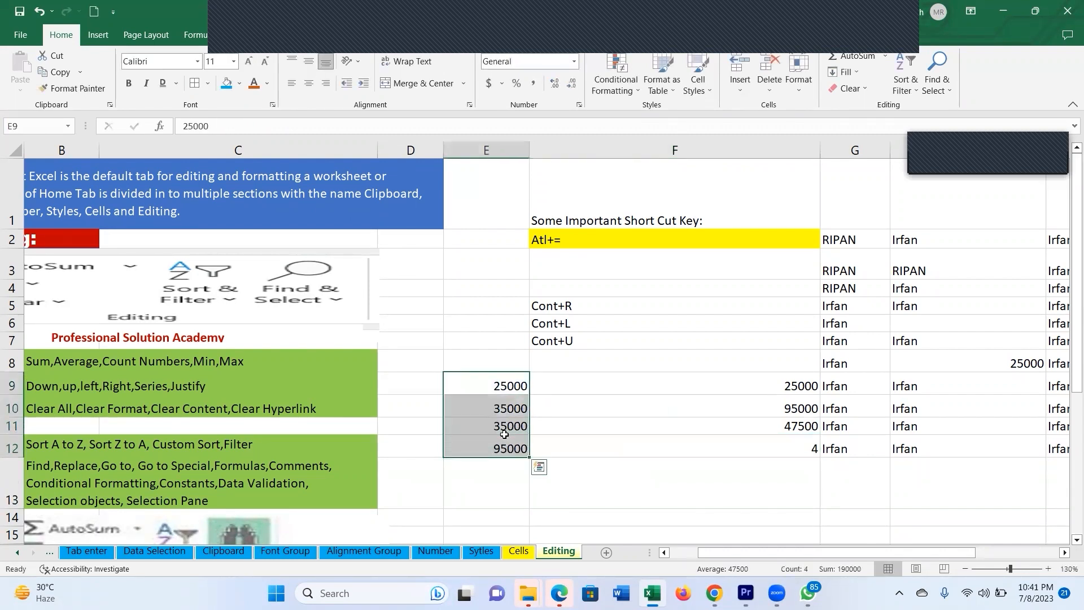
left_click(642, 450)
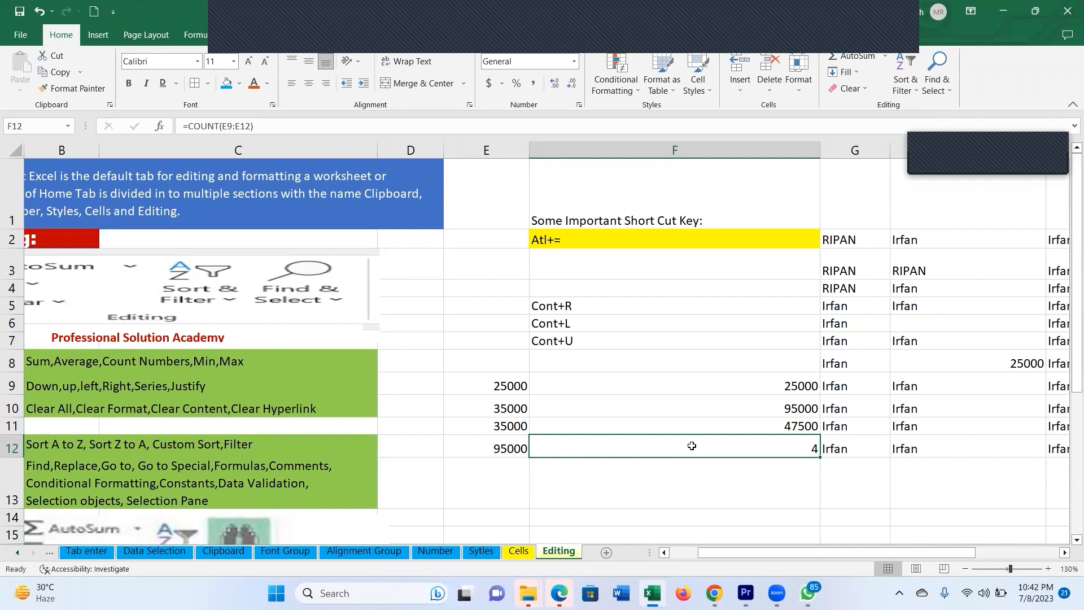
- Review the Fill options and find an empty area below the data
left_click(852, 72)
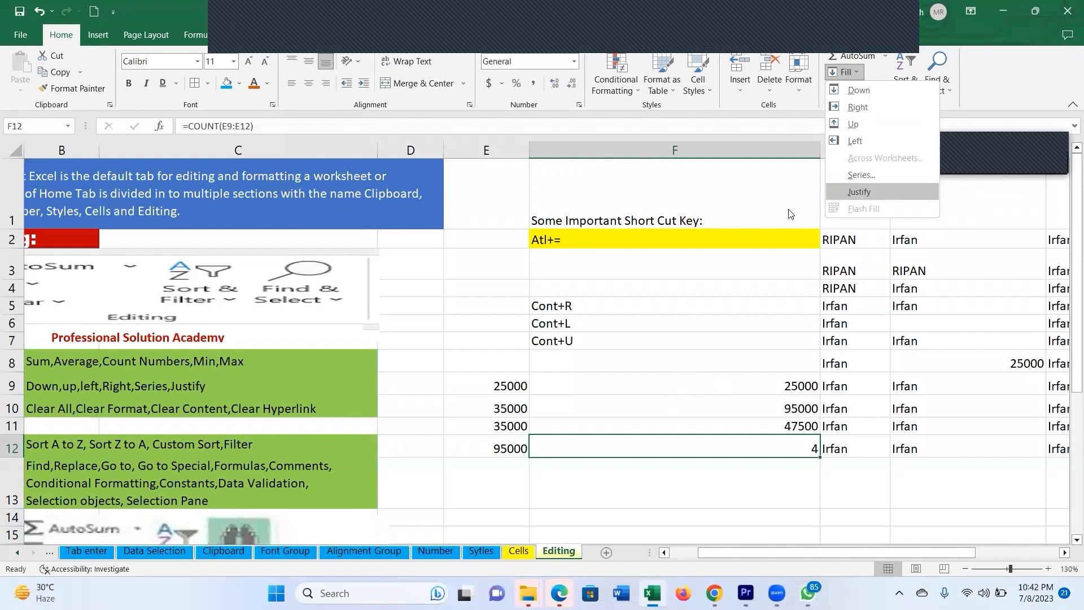
scroll(636, 375, "down", 5)
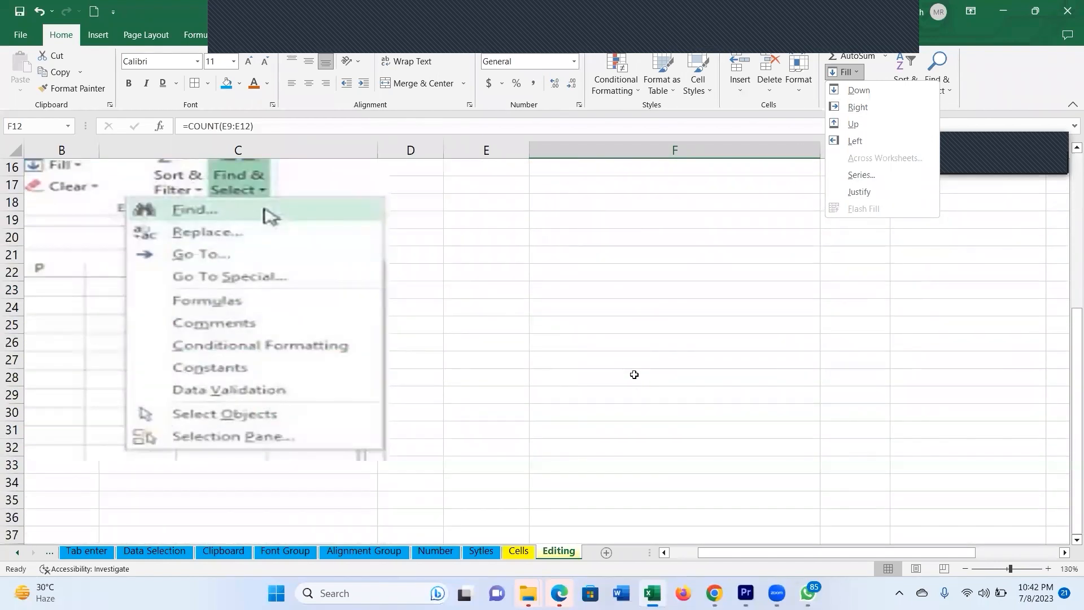
scroll(634, 375, "up", 2)
scroll(587, 354, "down", 2)
scroll(612, 315, "up", 1)
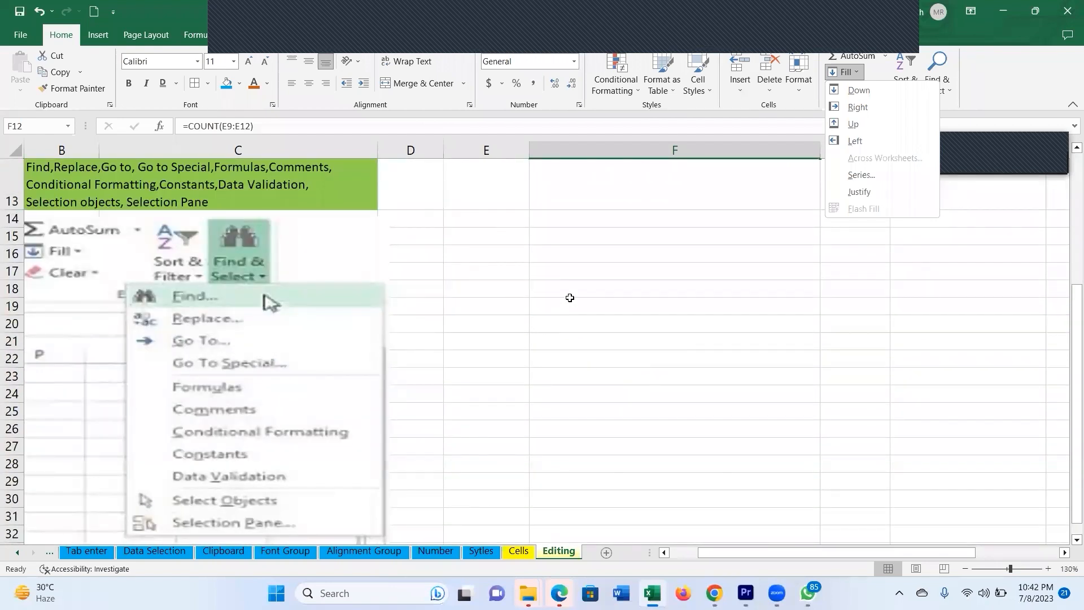
- Enter 1 in E14, try 2 in E15 and clear it again, and select E14
left_click(482, 217)
type("1")
key("Return")
type("2")
key("Return")
key("Up")
key("Delete")
left_click(481, 216)
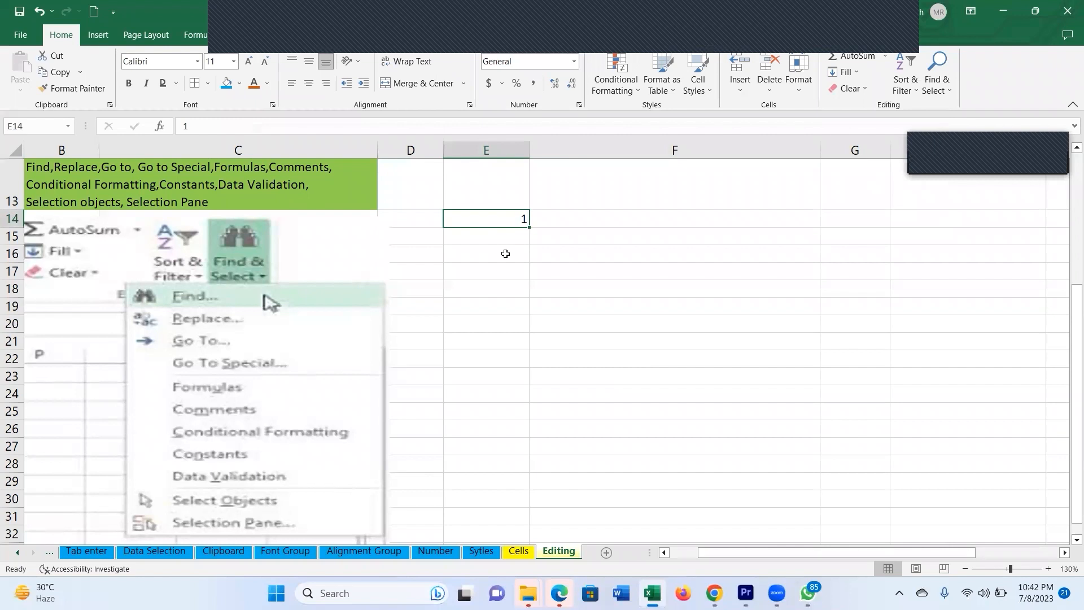
- Extend the 1 in E14 down through E31 and convert the copied cells to a fill series
left_click_drag(529, 227, 519, 516)
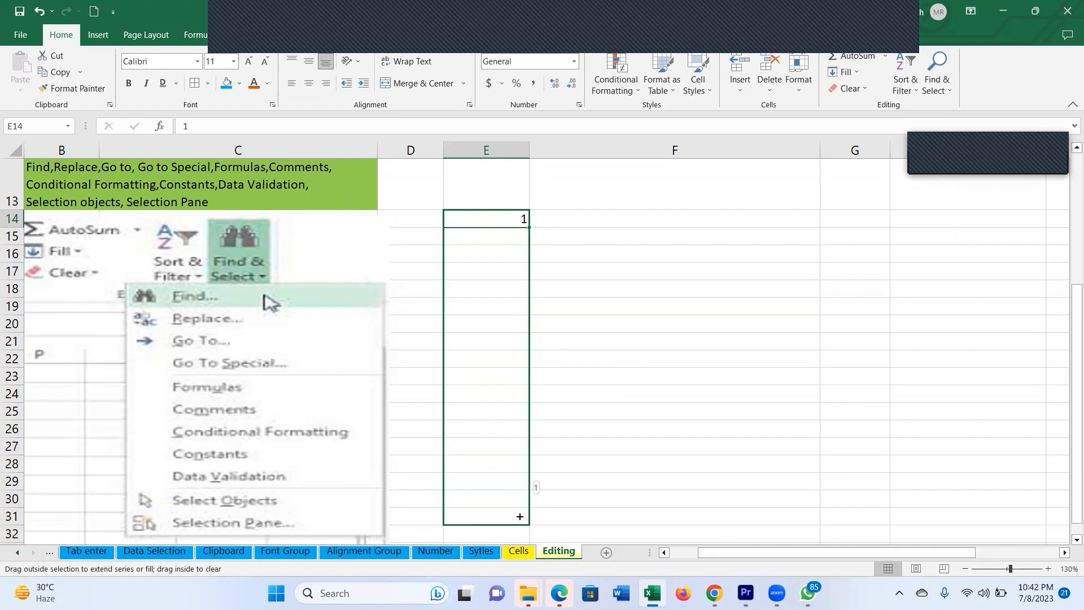
left_click_drag(519, 516, 519, 516)
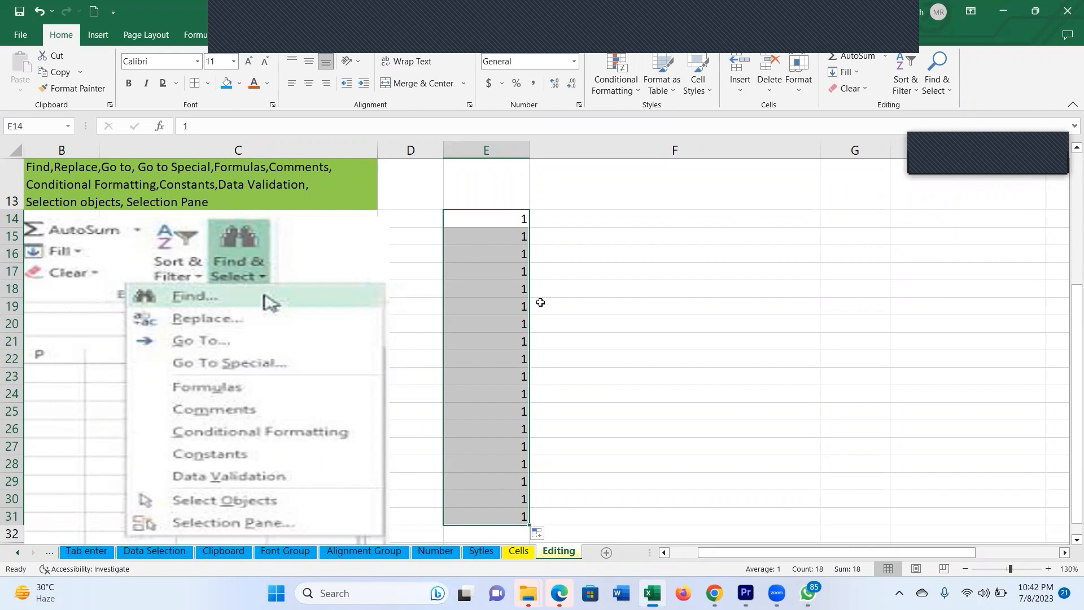
left_click(551, 536)
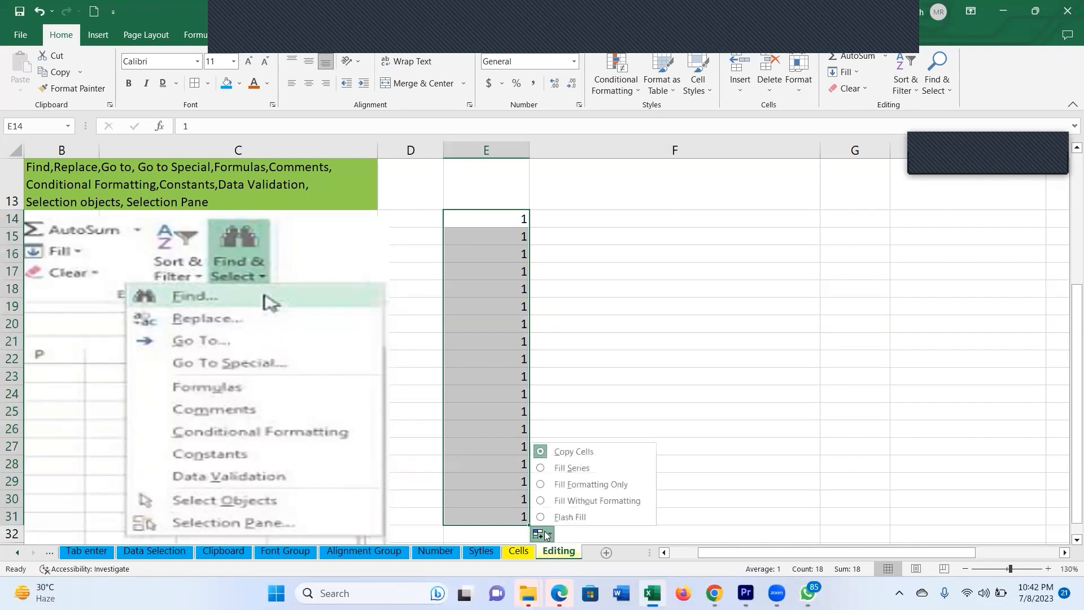
left_click(569, 469)
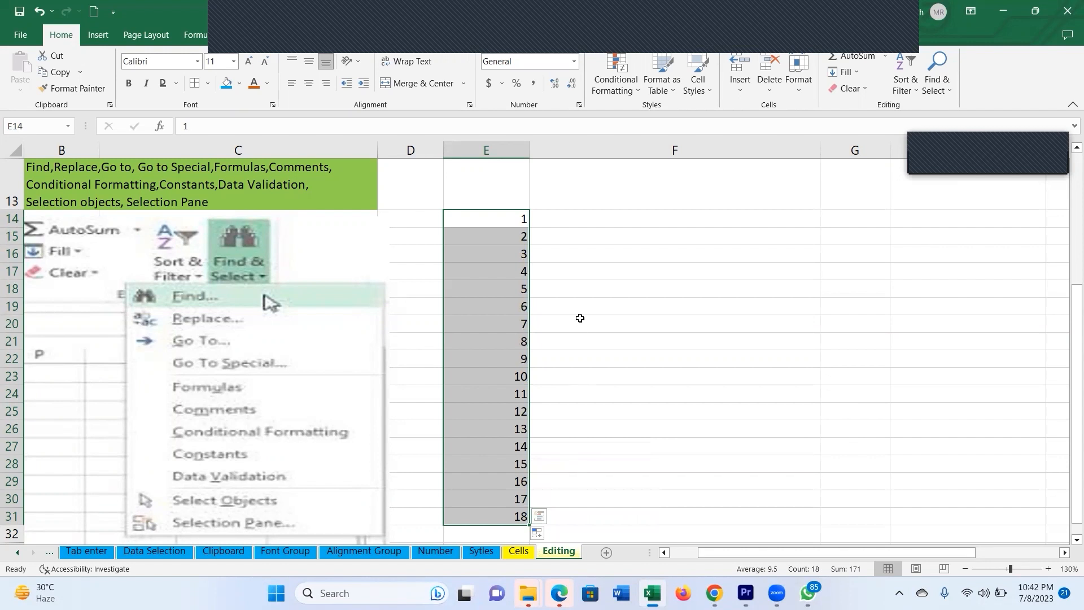
- Enter 1 in F14 and 2 in F15, and extend the pair as a series down to F31
left_click(578, 223)
type("1")
key("Return")
type("2")
key("Return")
left_click_drag(576, 223, 575, 234)
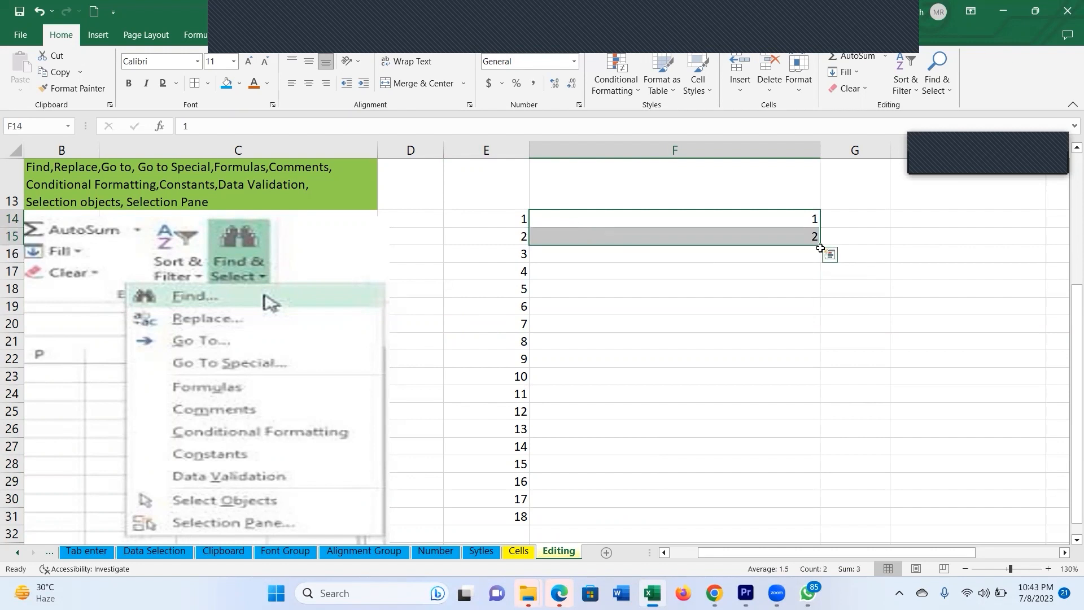
left_click_drag(819, 244, 822, 529)
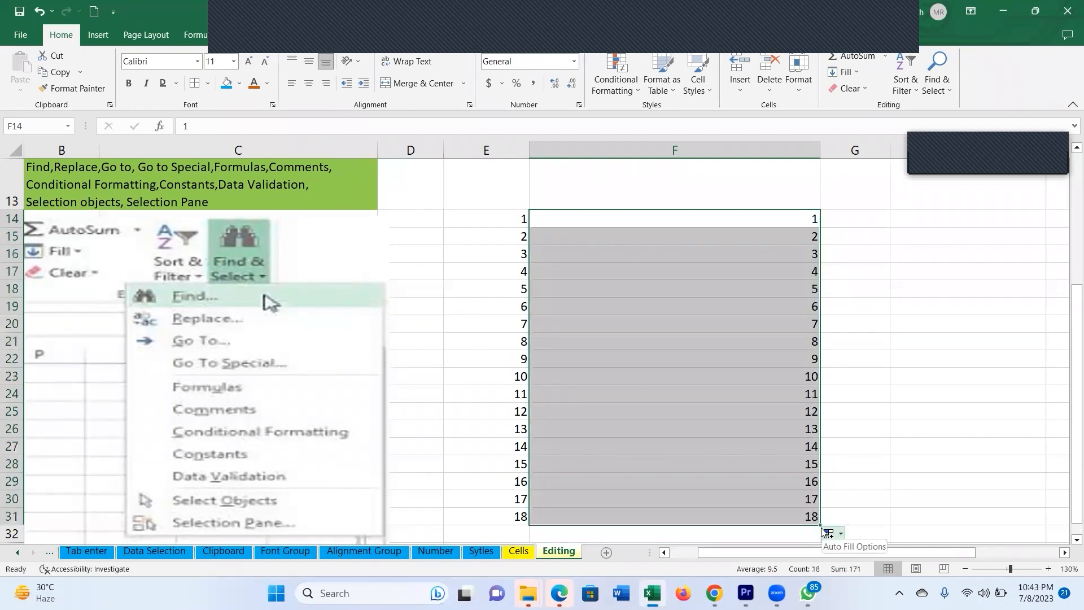
- Compare the number series in columns E and F and review the available Fill options
left_click(515, 218)
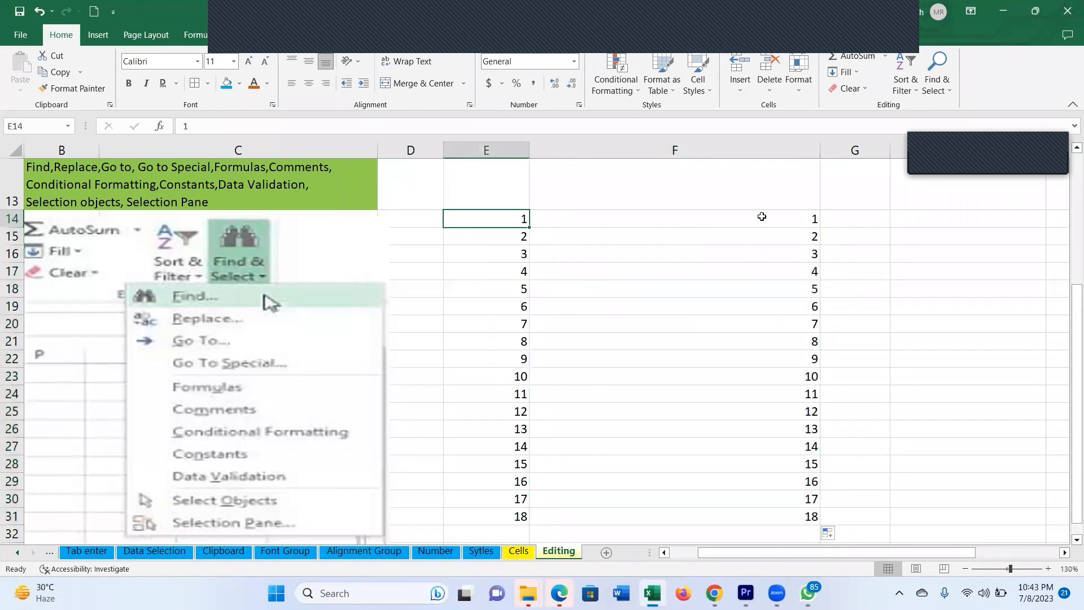
left_click(764, 176)
left_click(840, 224)
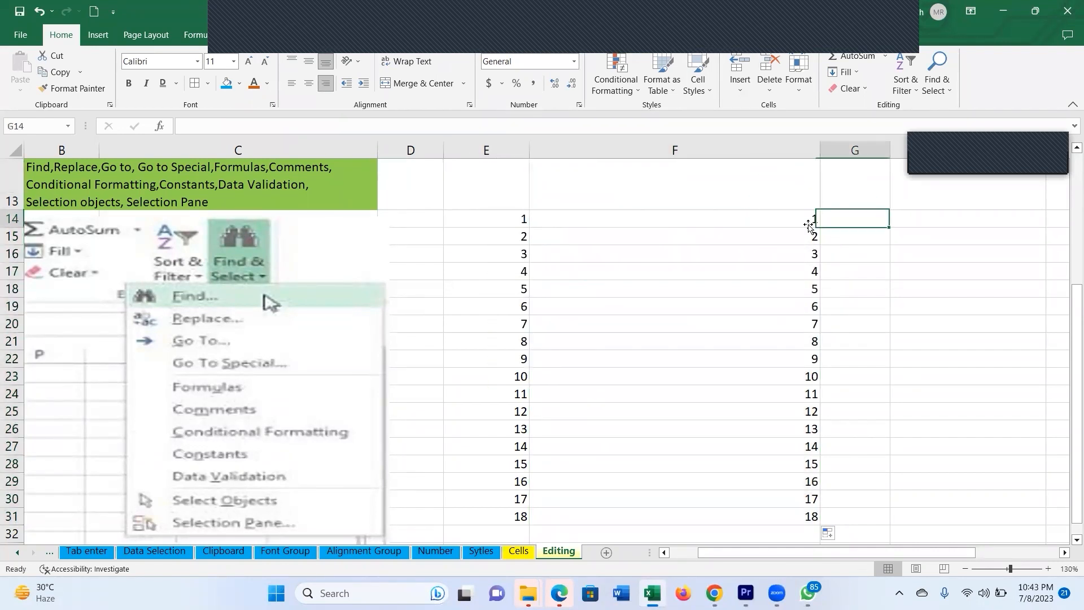
left_click_drag(473, 220, 474, 495)
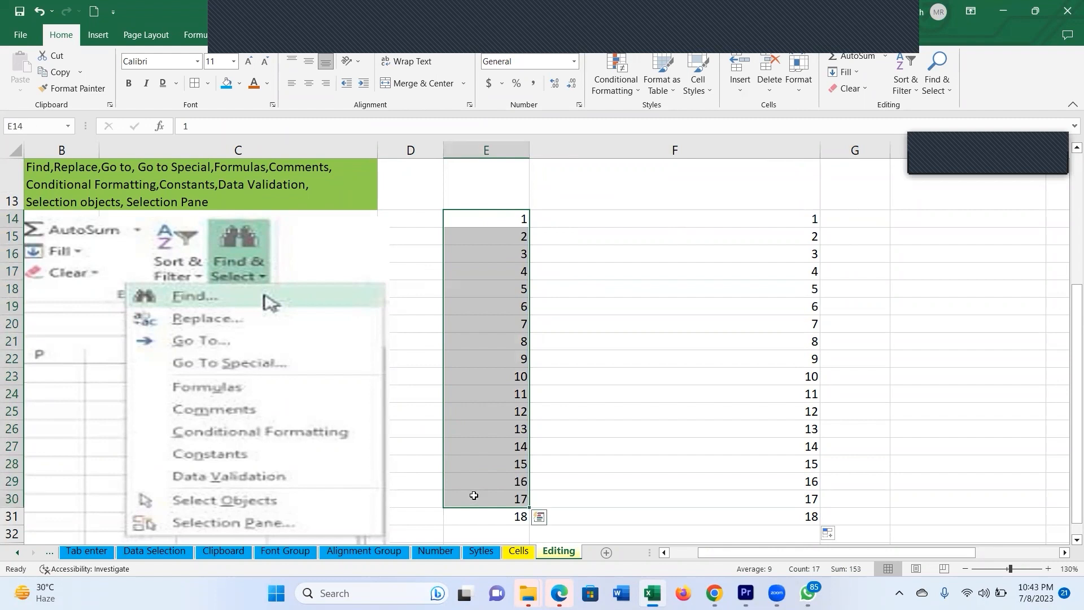
left_click(857, 73)
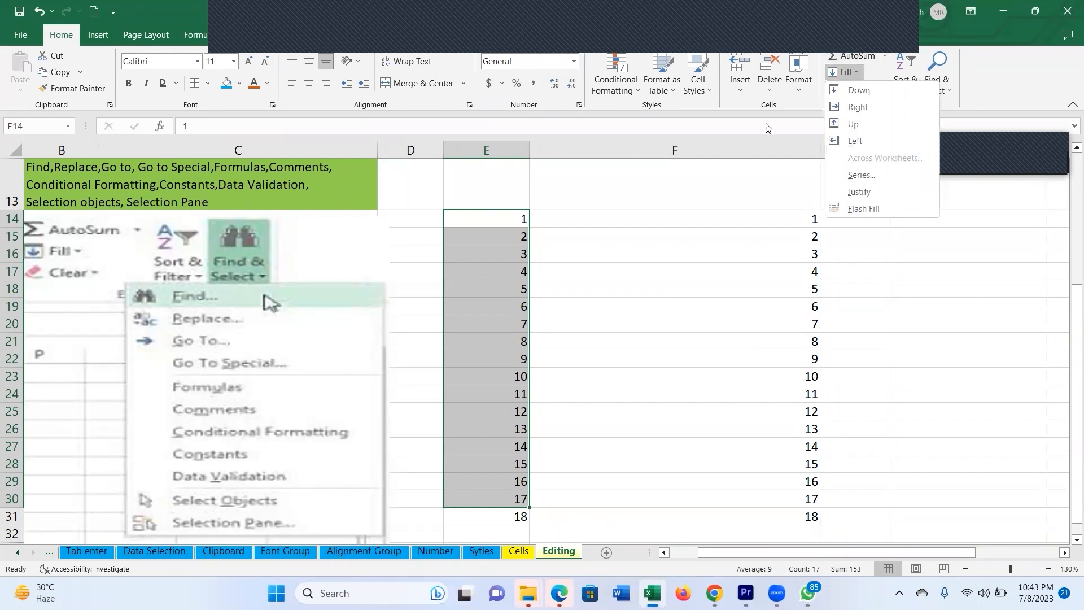
left_click(847, 72)
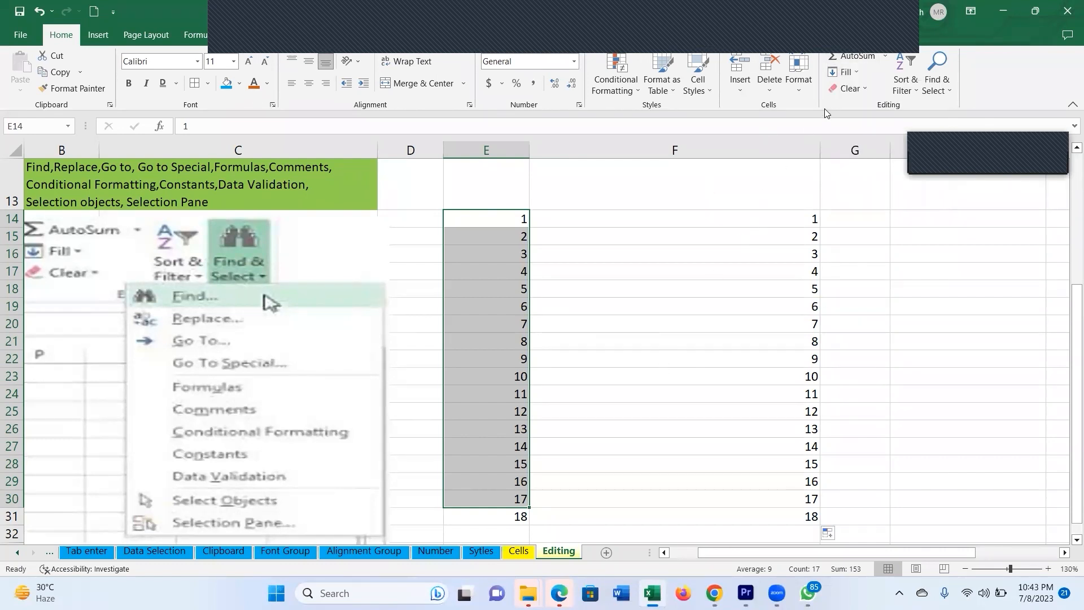
left_click(858, 71)
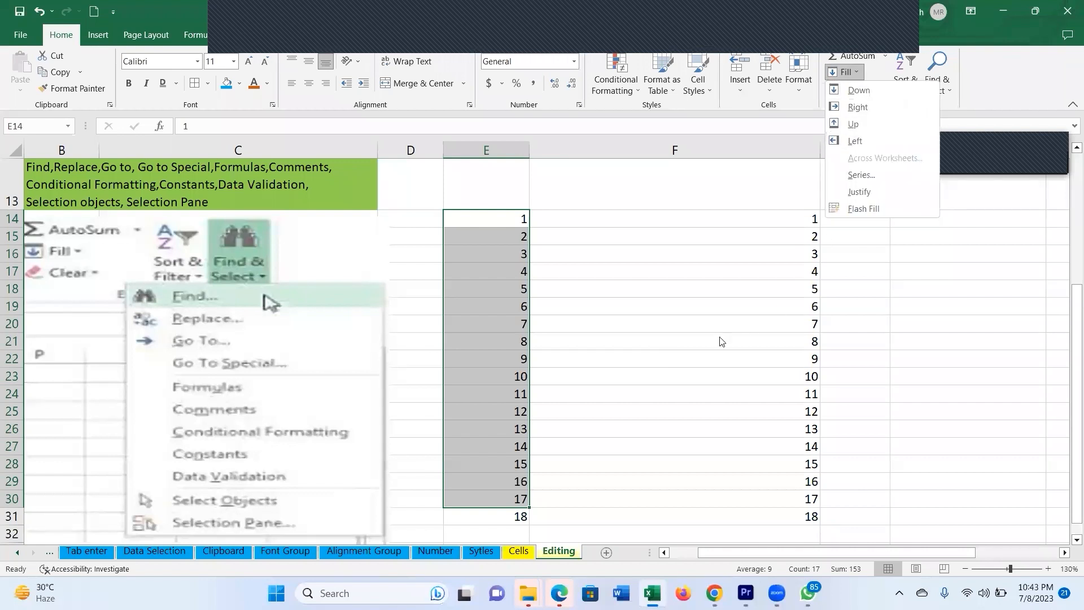
scroll(676, 325, "down", 3)
scroll(401, 370, "down", 4)
scroll(395, 375, "up", 6)
scroll(399, 371, "up", 2)
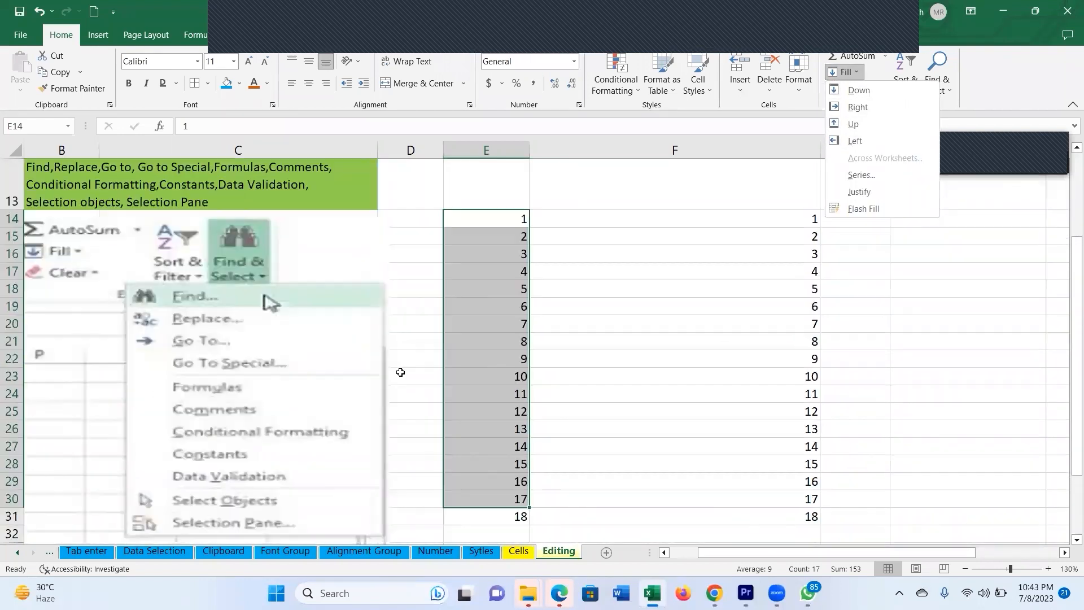
- Enter "Professional Solution Academy" in C68, in the empty area far below the data
scroll(420, 406, "down", 10)
scroll(420, 406, "down", 6)
left_click(257, 295)
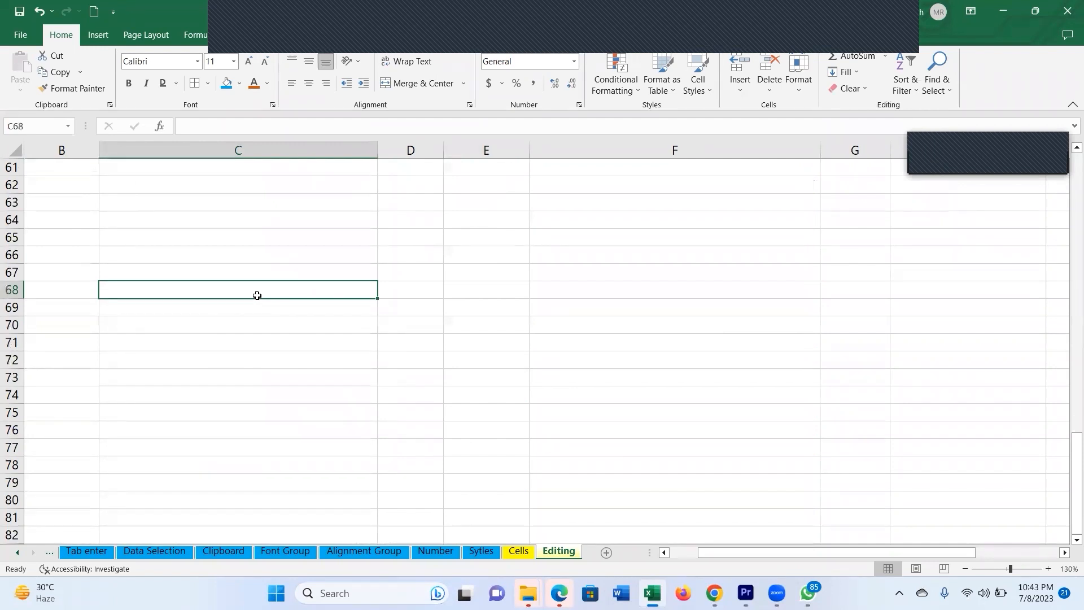
type("Prof")
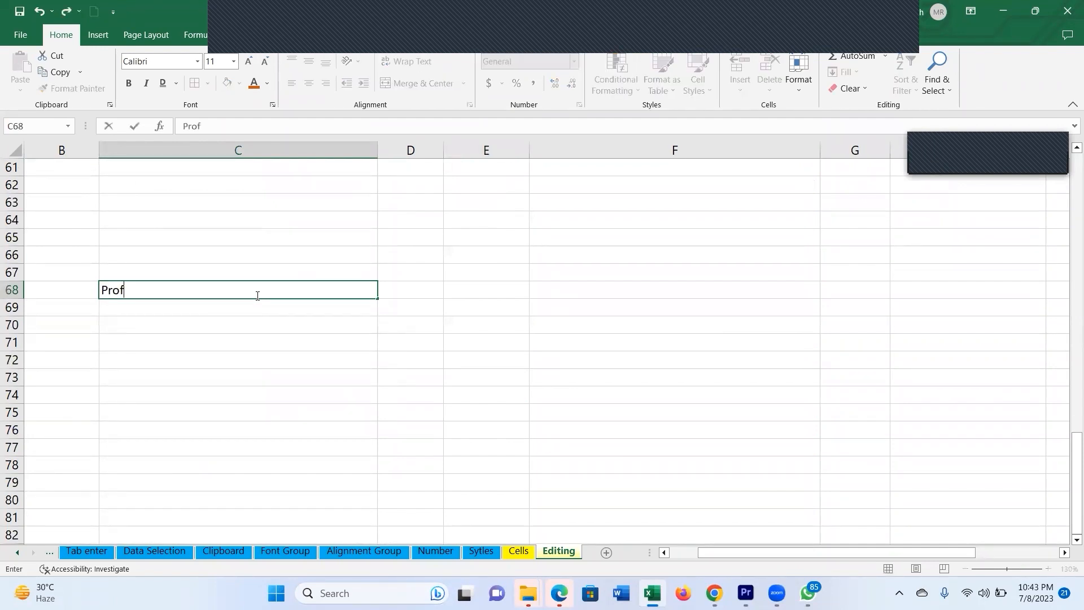
type("essional Solution Academy")
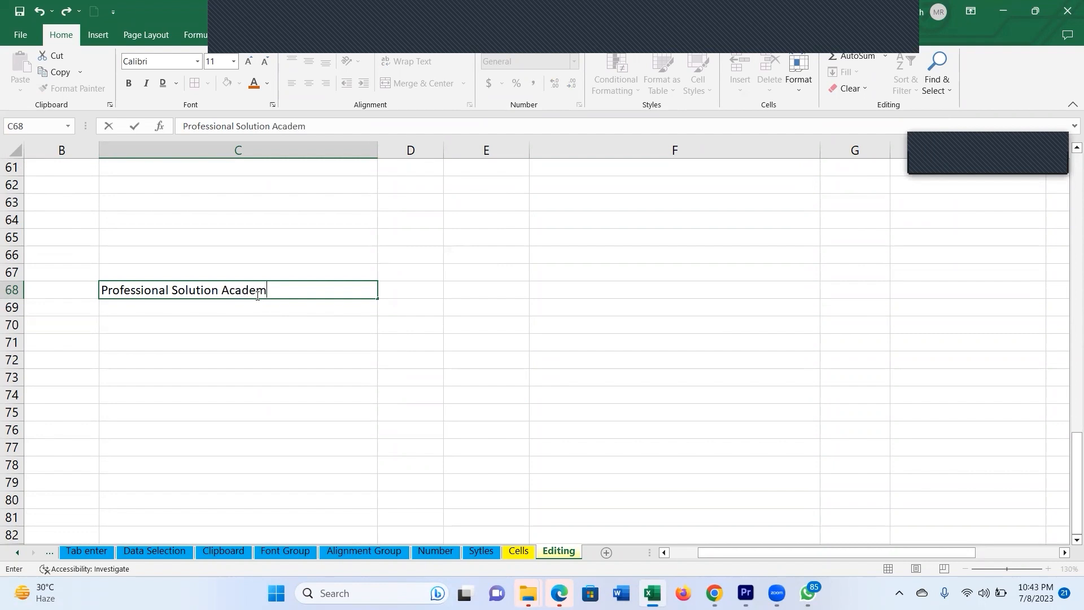
key("Tab")
left_click(257, 295)
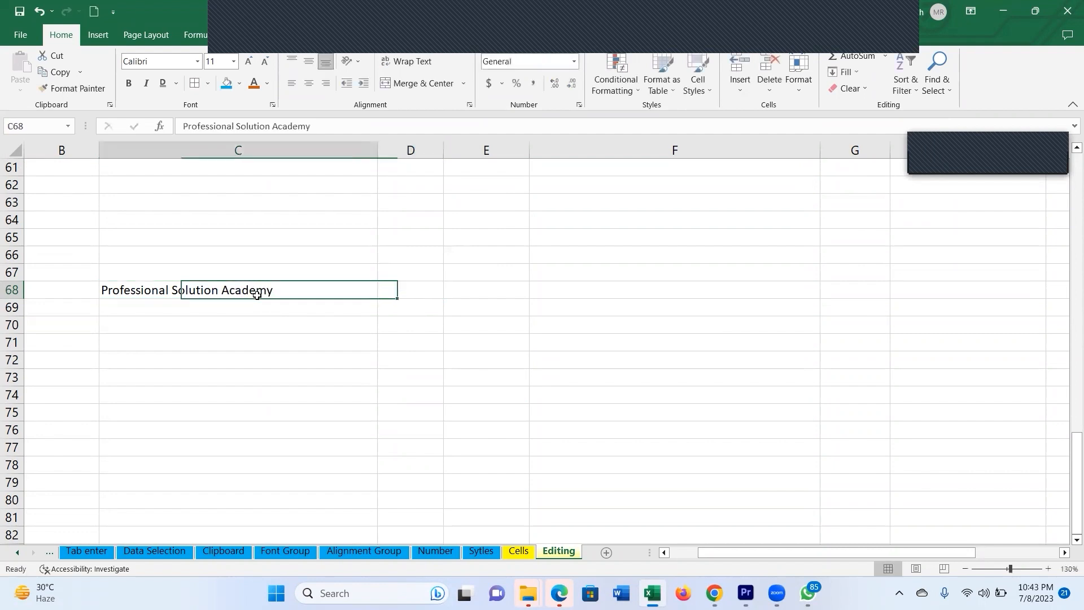
- Copy the text from C68 into the cell below, C69, using Fill Down
left_click(245, 306)
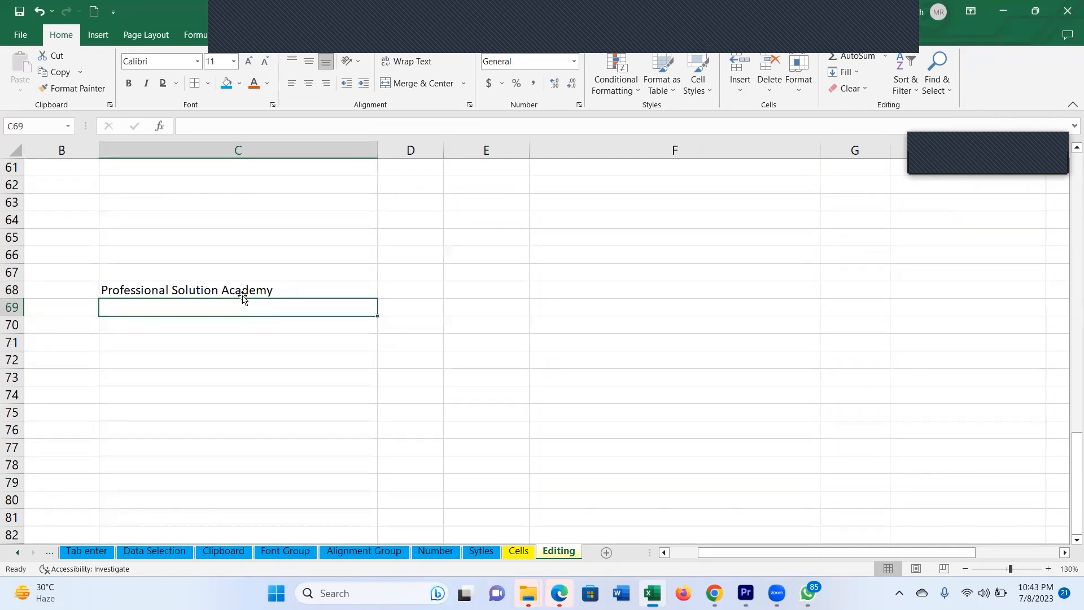
left_click(242, 292)
left_click(242, 304)
left_click(852, 74)
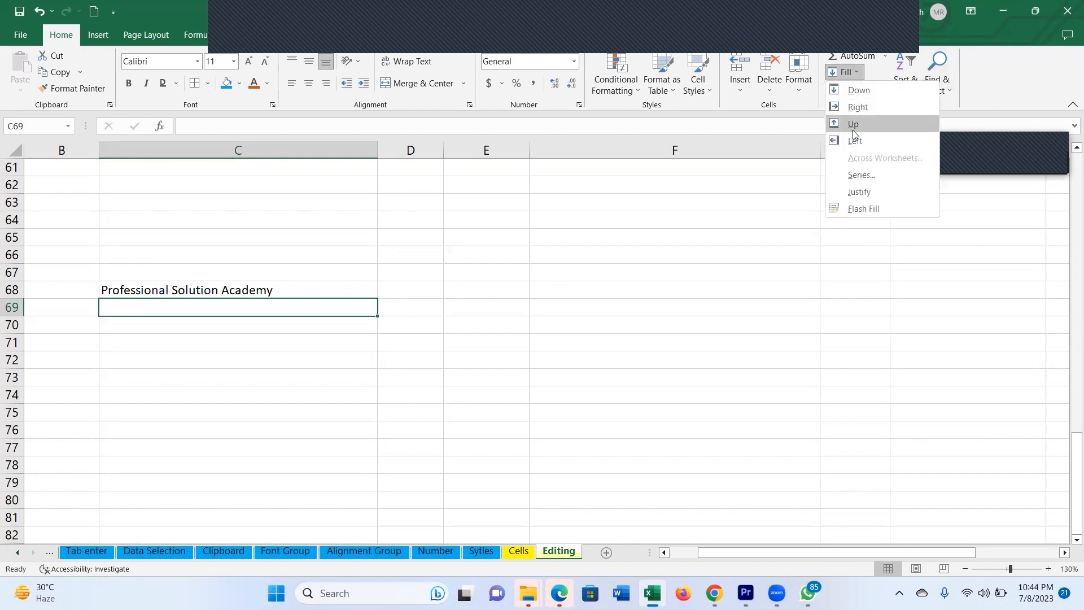
left_click(223, 308)
left_click(222, 290)
left_click(233, 310)
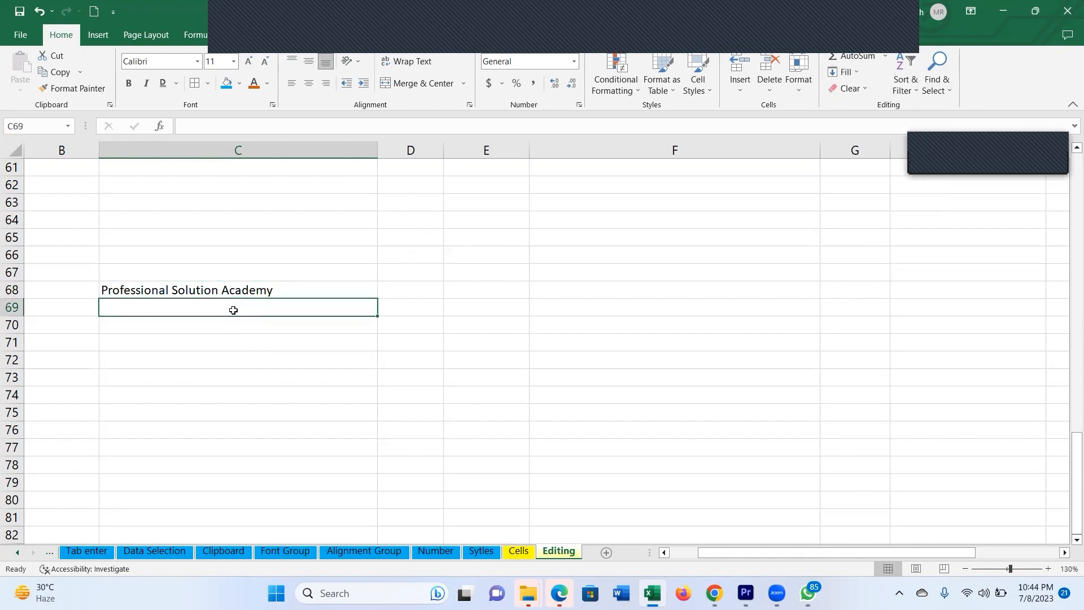
left_click(850, 76)
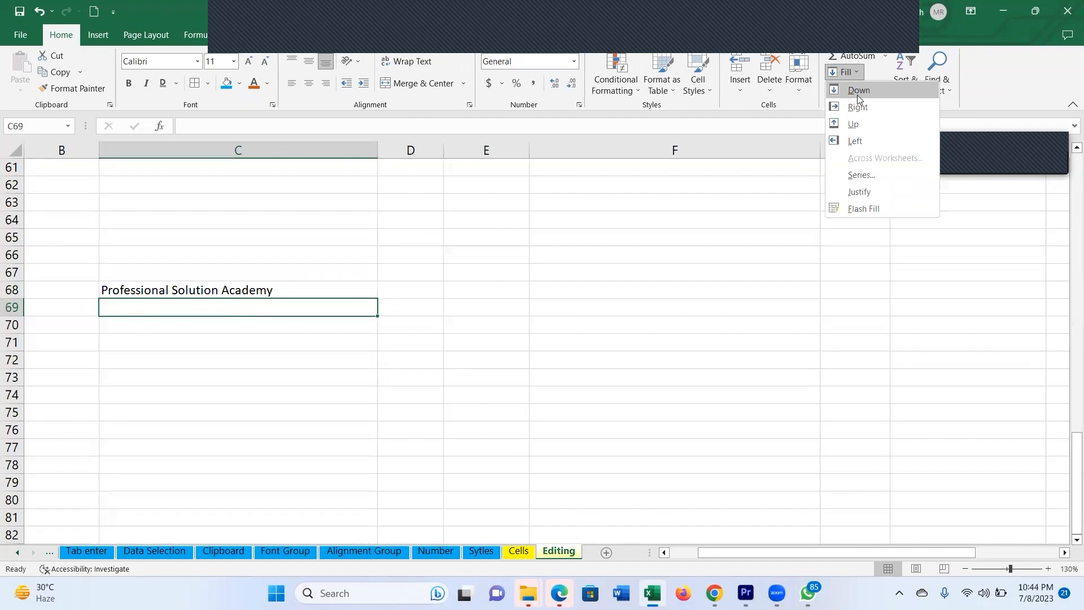
left_click(857, 95)
- Try Fill Right on the empty cell C67, and copy the text from C68 into it with Fill Up
left_click(249, 272)
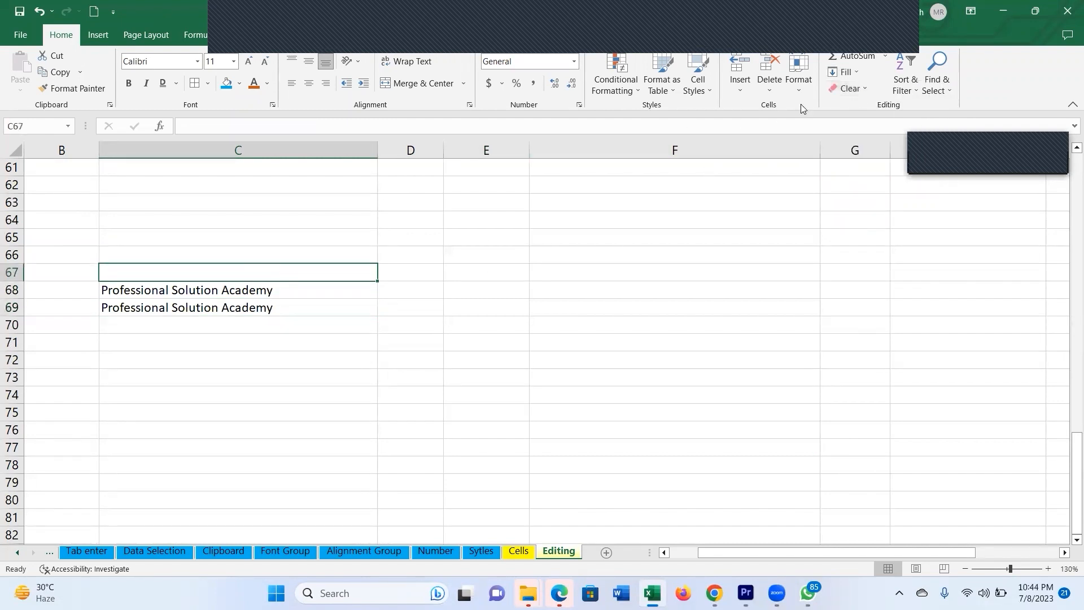
left_click(845, 72)
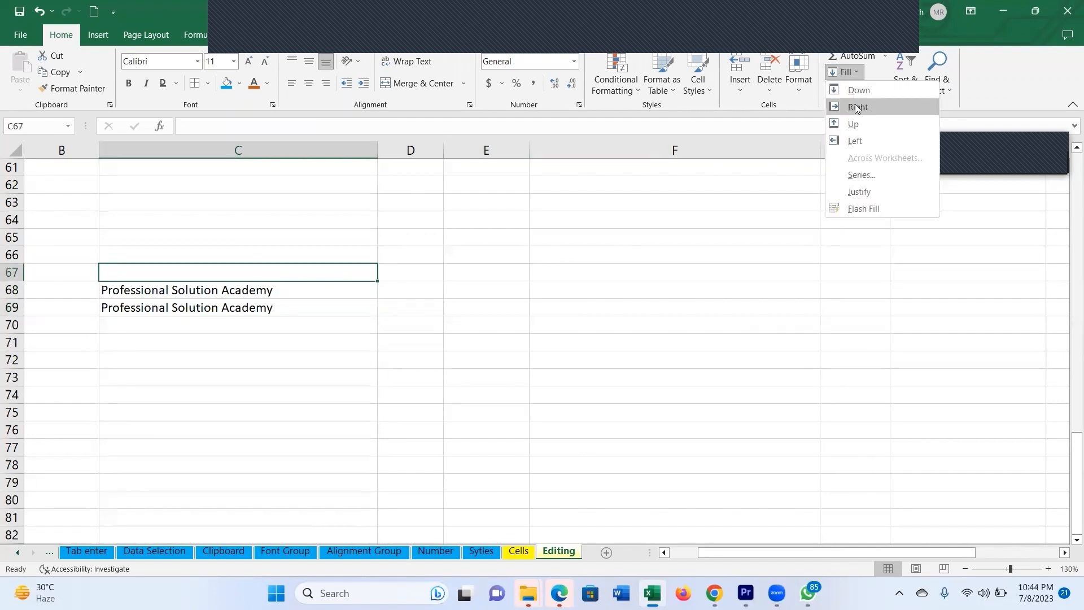
left_click(857, 107)
left_click(857, 73)
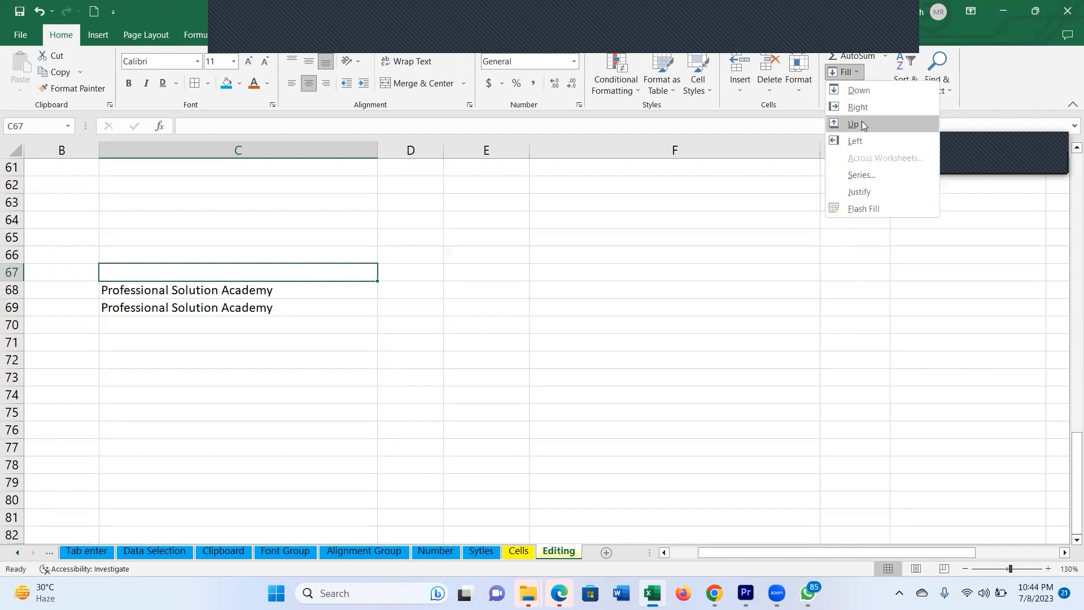
left_click(857, 124)
- Copy the text from C67 into D67 using Fill Right
left_click(390, 273)
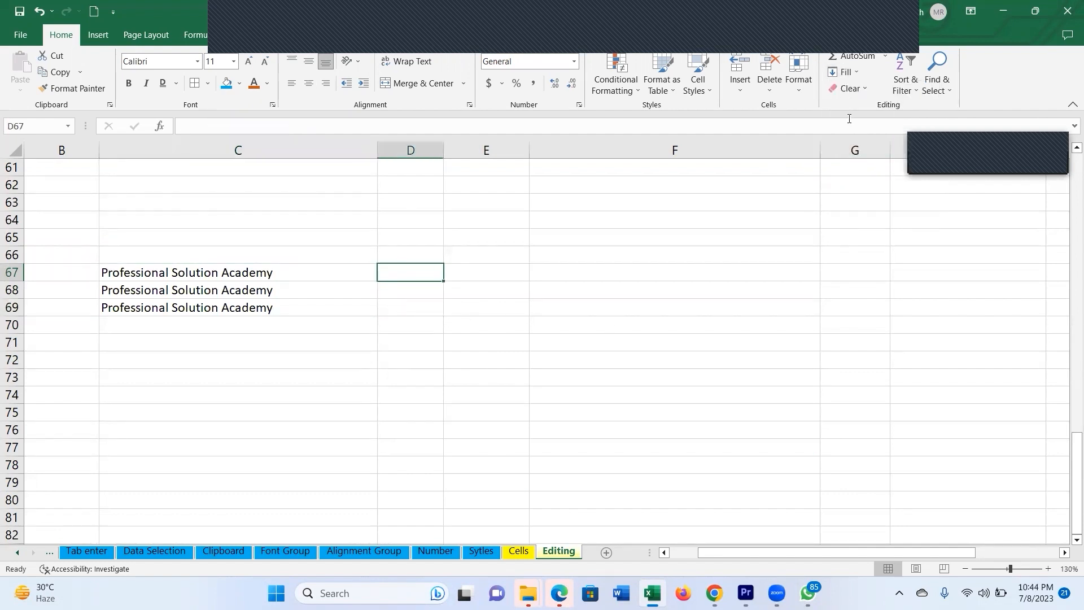
left_click(847, 73)
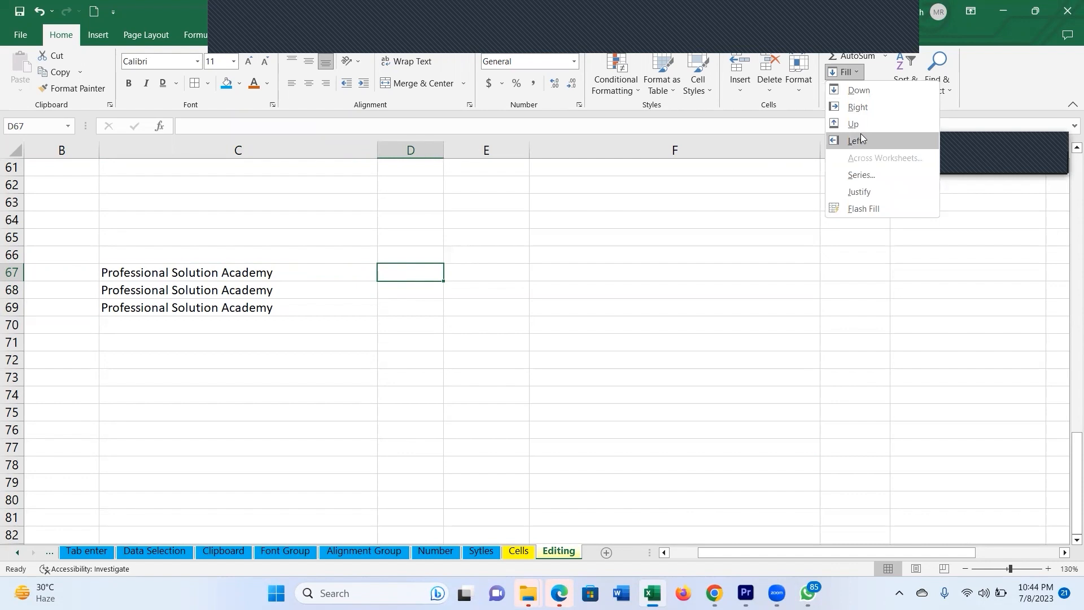
left_click(864, 106)
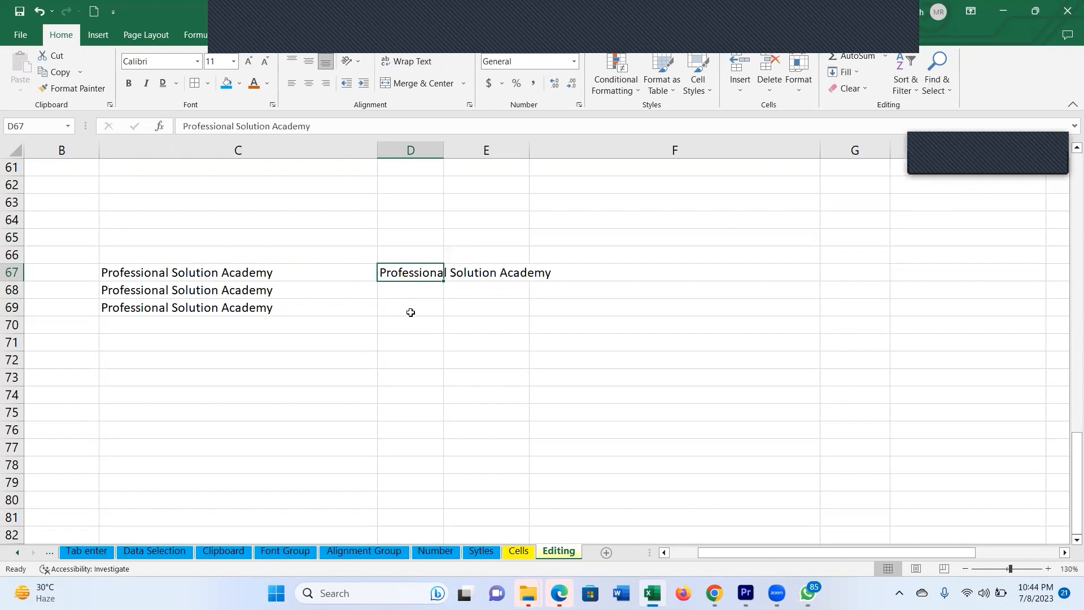
- Copy the text from C67 into B67 with Fill Left and from C69 into C70 with Fill Down
left_click(844, 71)
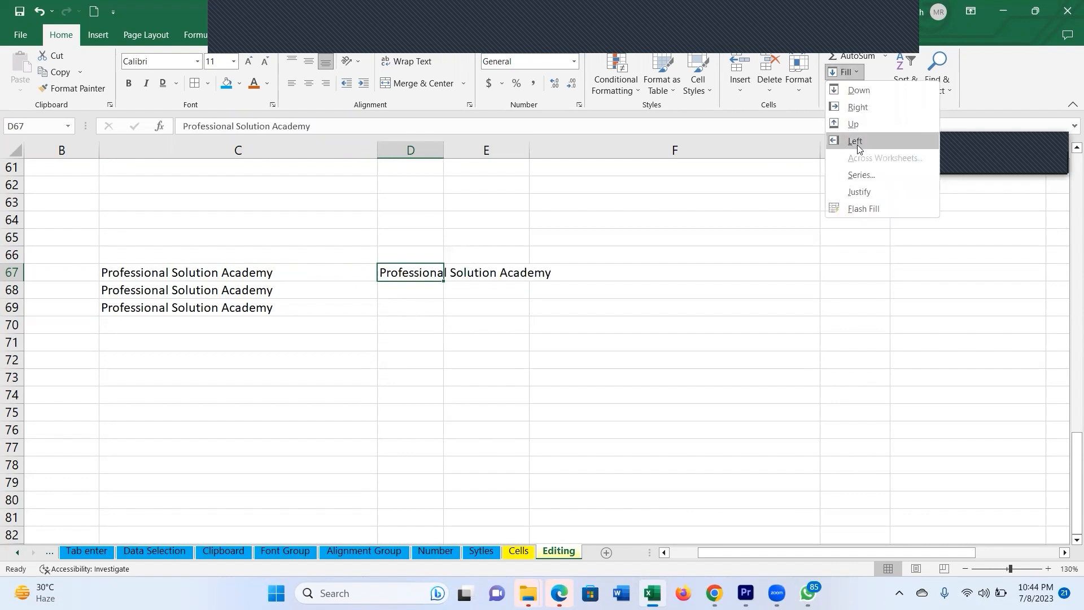
left_click(64, 270)
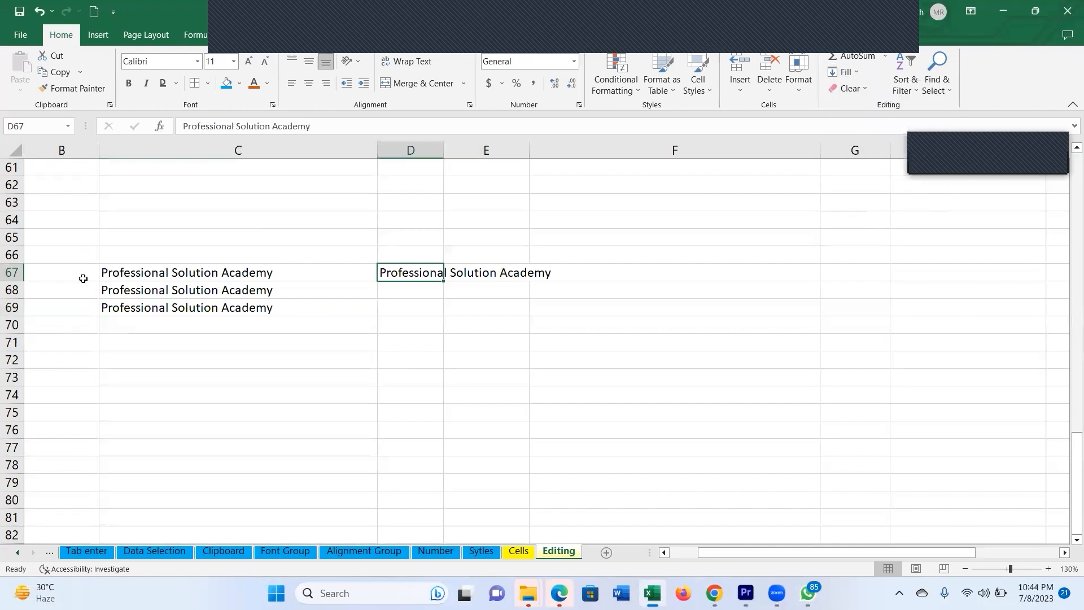
left_click(85, 276)
left_click(845, 72)
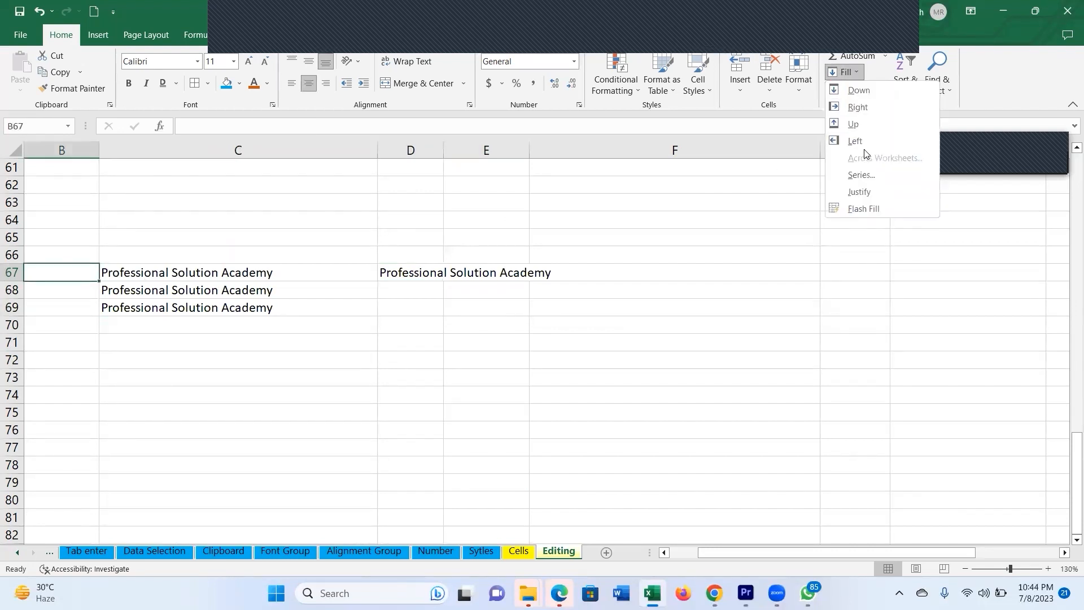
left_click(854, 141)
left_click(235, 329)
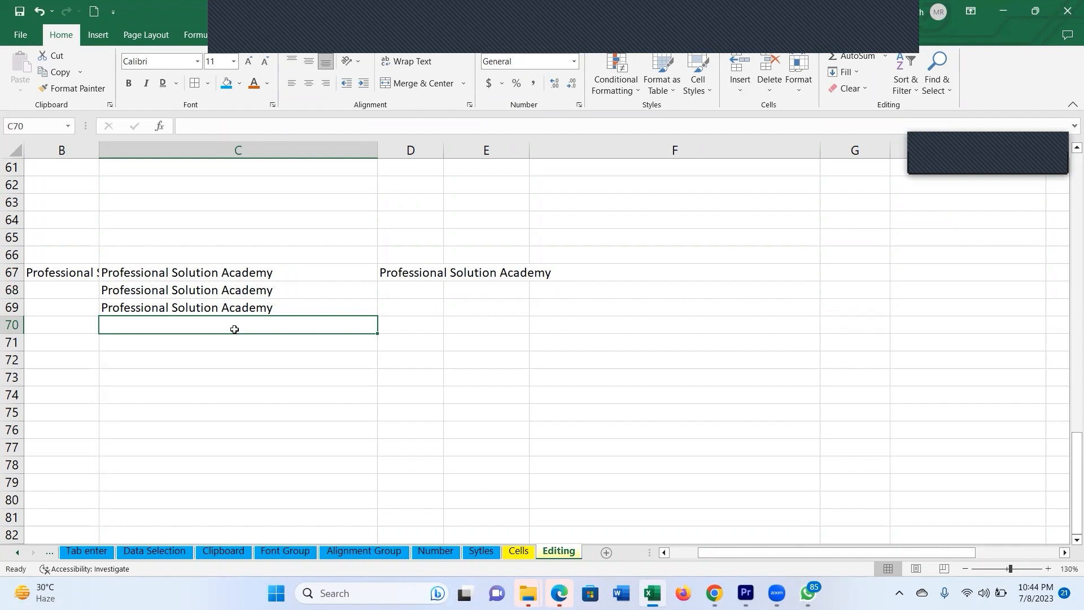
key("ctrl+d")
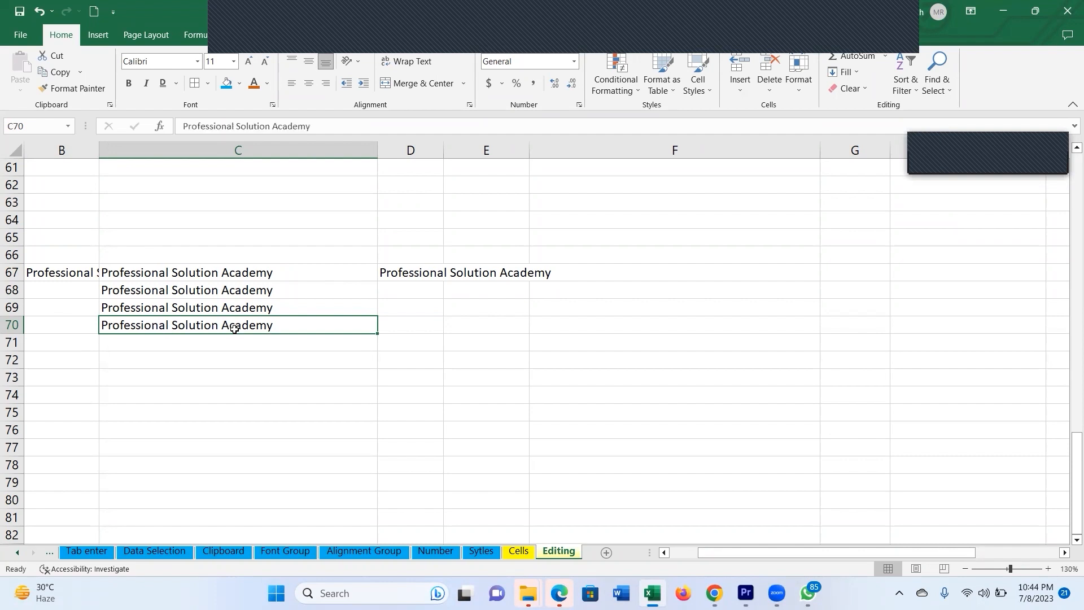
- Autofit column D to its text and copy D67 into E67 with Fill Right
left_click(430, 293)
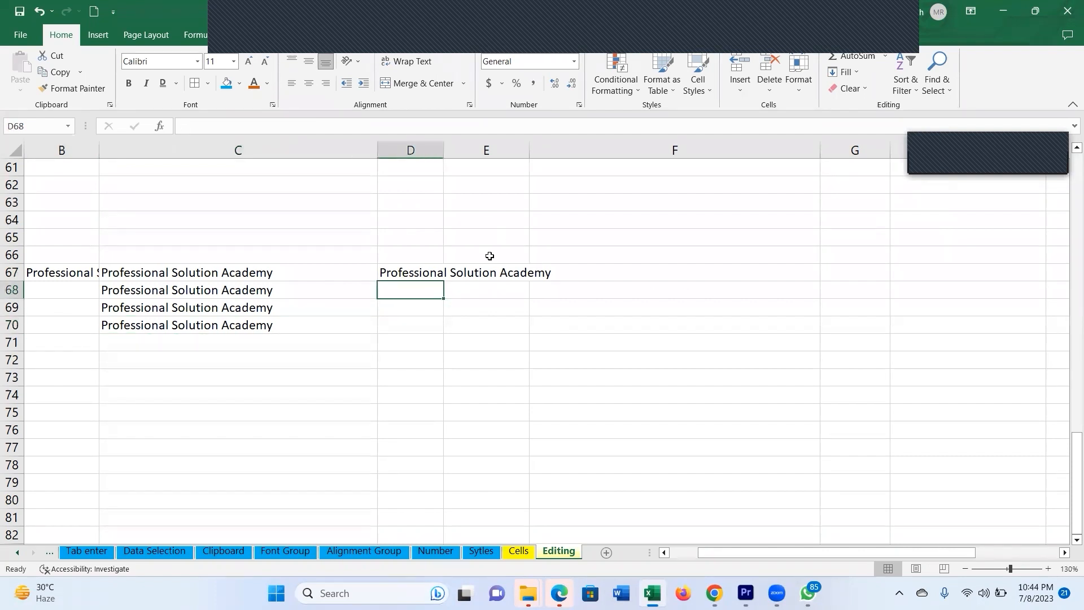
double_click(443, 151)
left_click(589, 274)
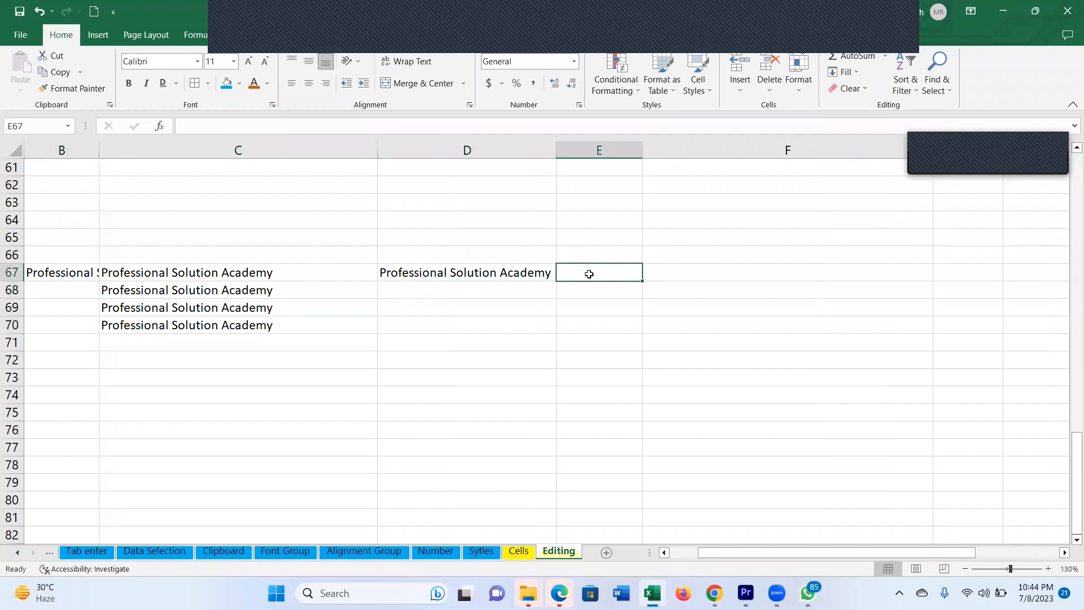
key("ctrl+r")
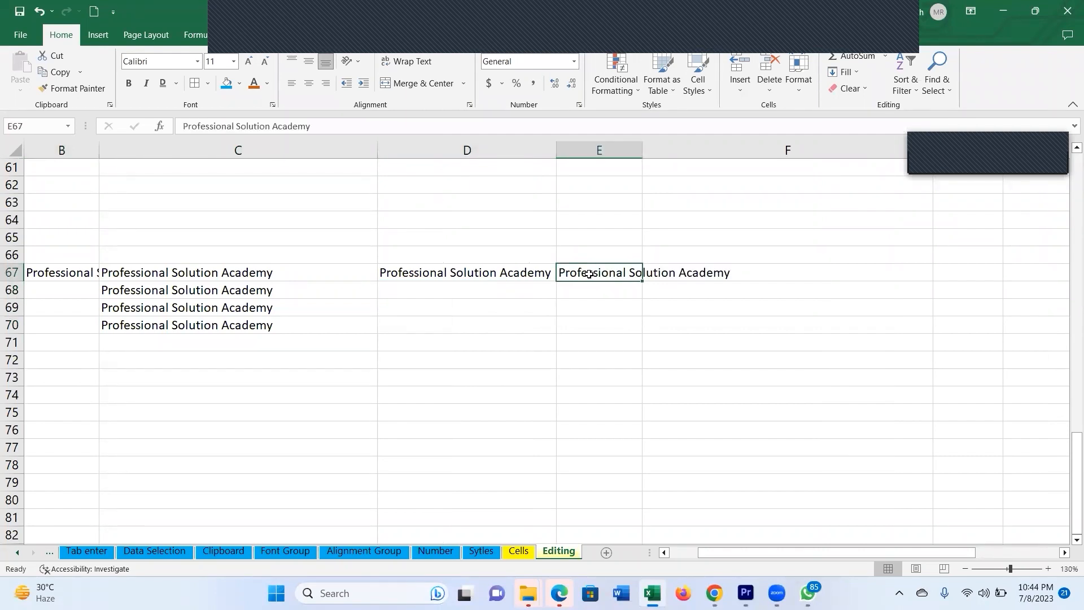
scroll(588, 274, "up", 20)
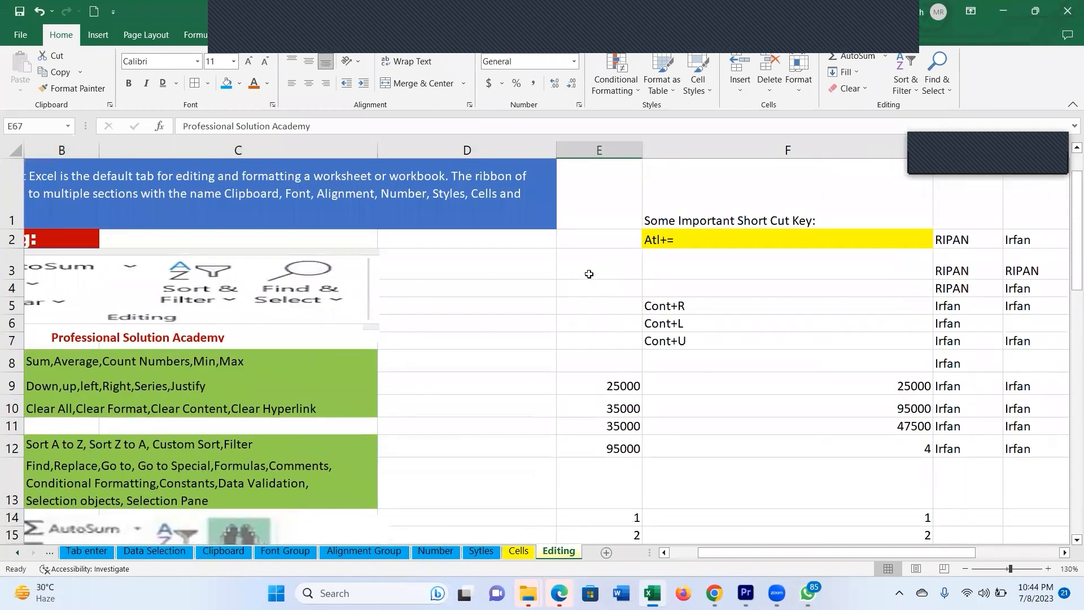
scroll(508, 384, "down", 15)
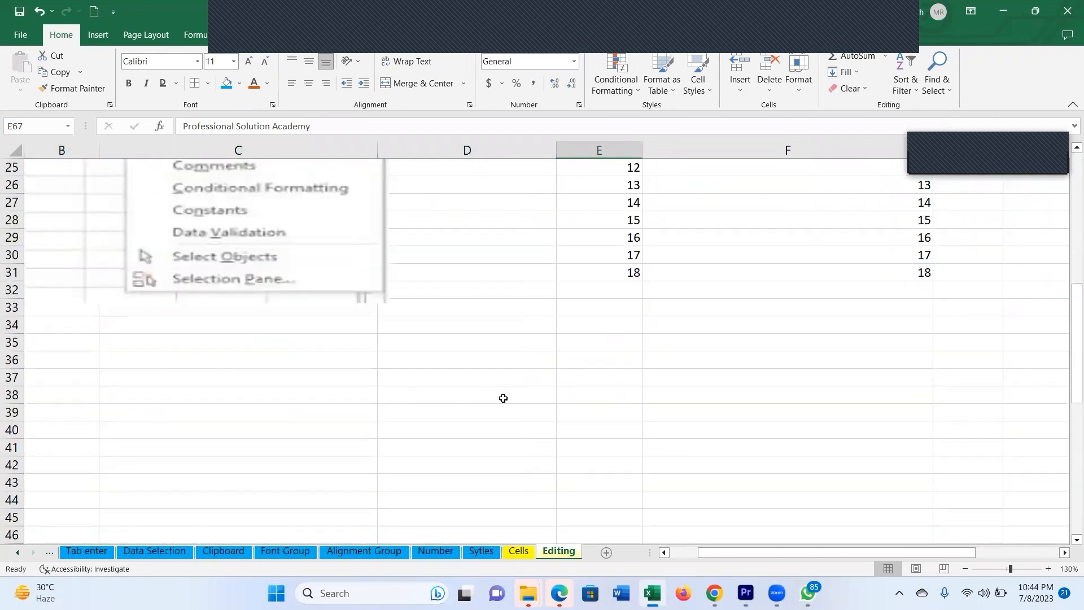
scroll(500, 391, "down", 4)
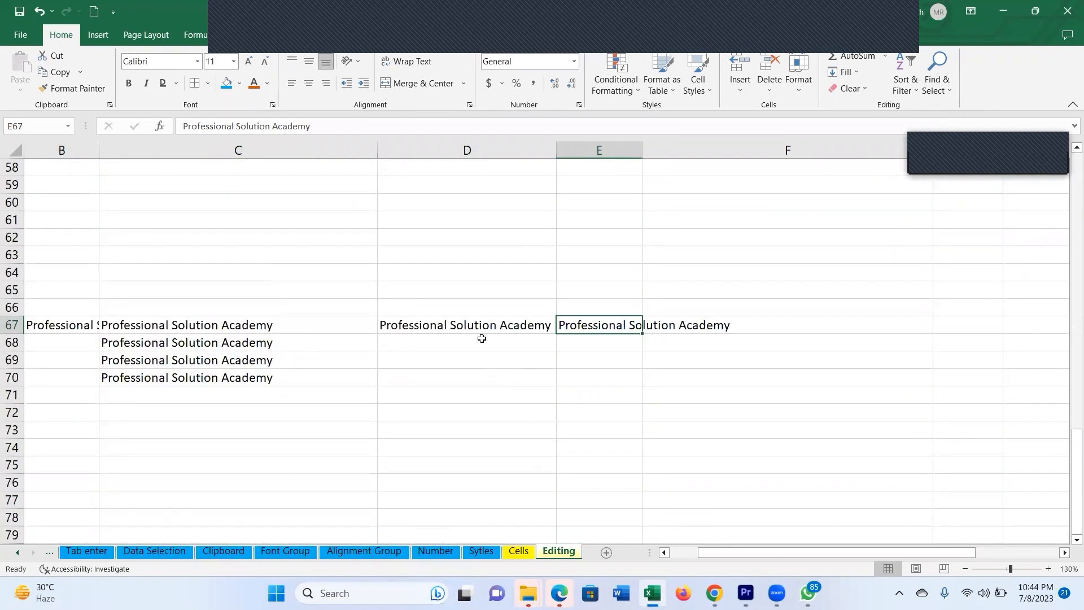
left_click(452, 310)
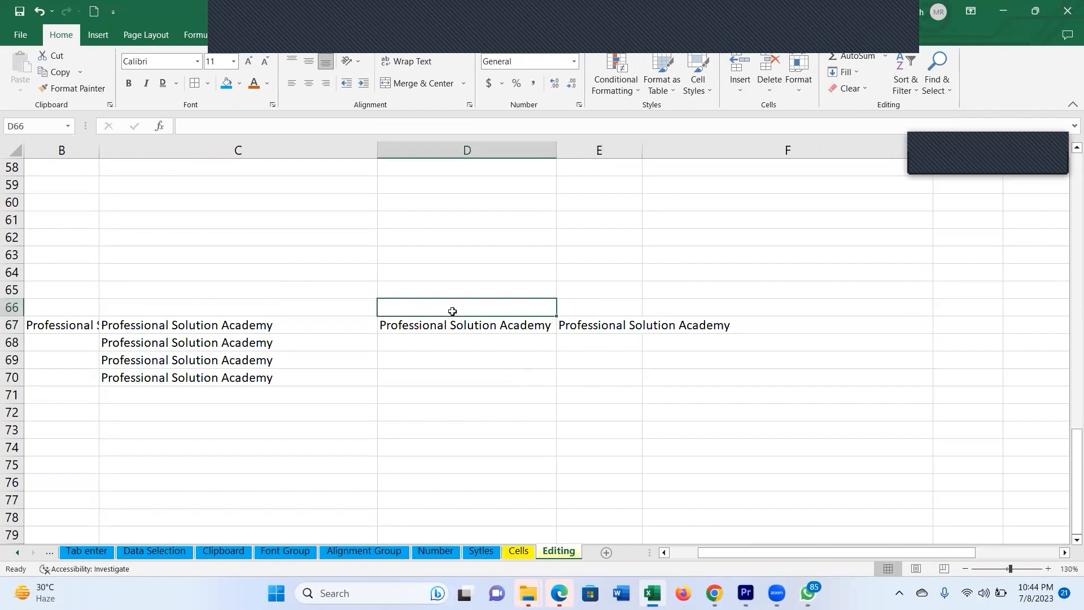
left_click(451, 342)
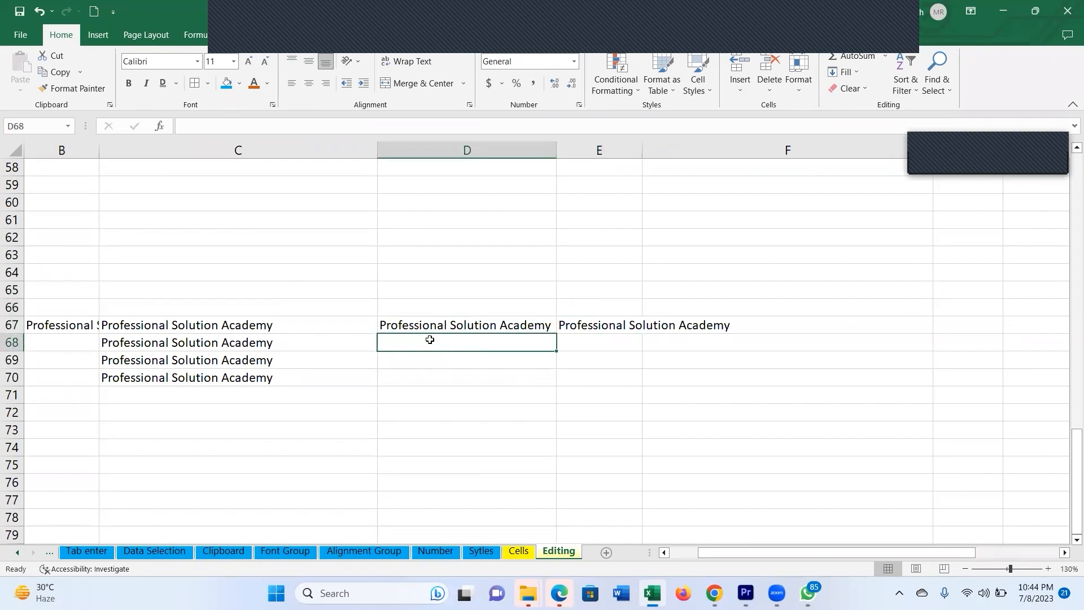
left_click(80, 361)
key("ctrl+t")
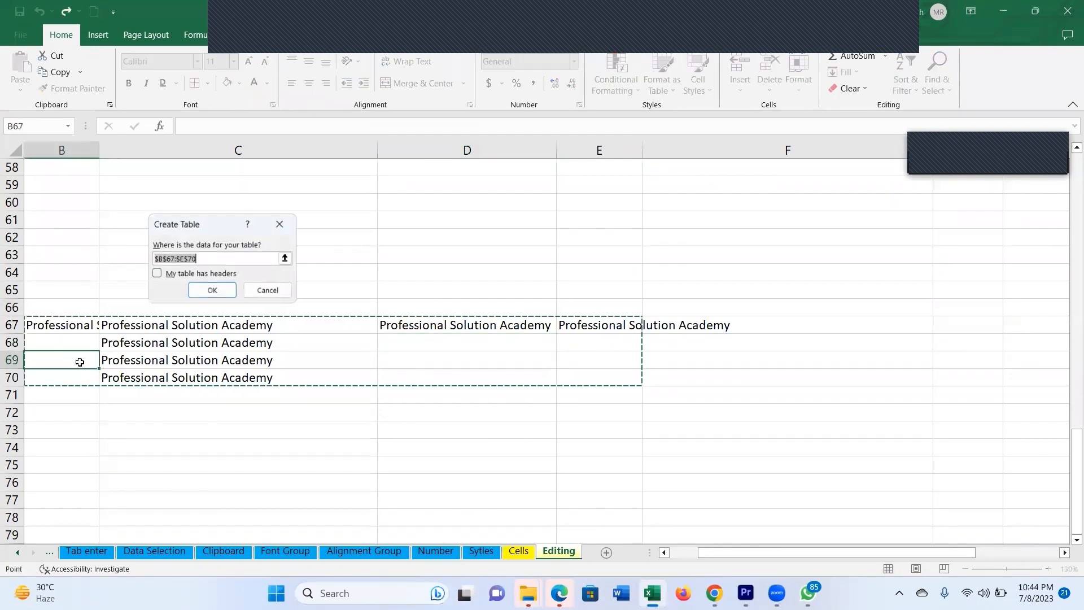
key("Escape")
left_click(465, 375)
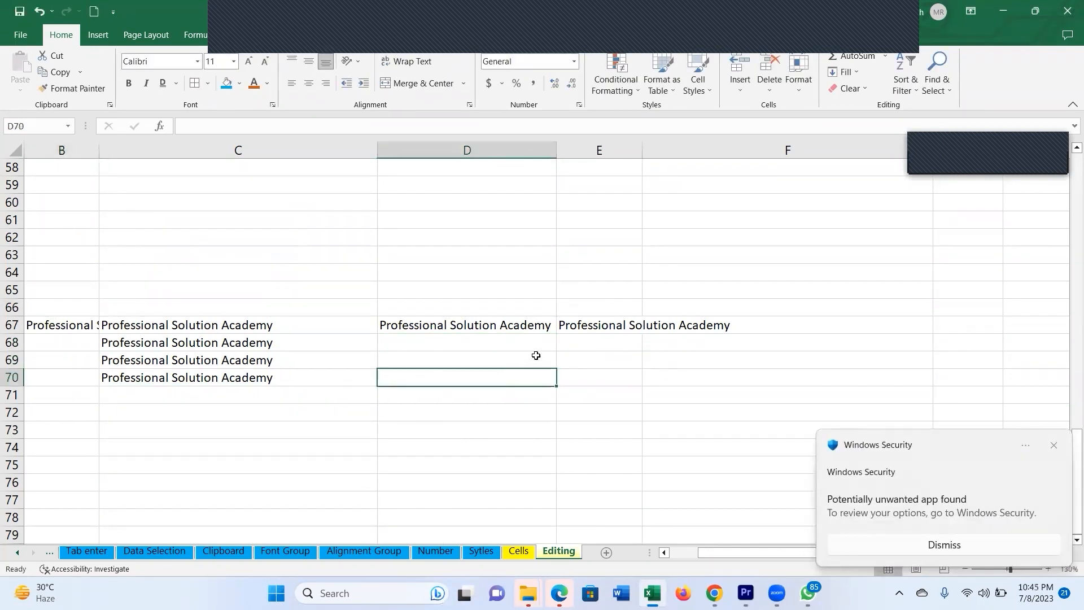
left_click(511, 324)
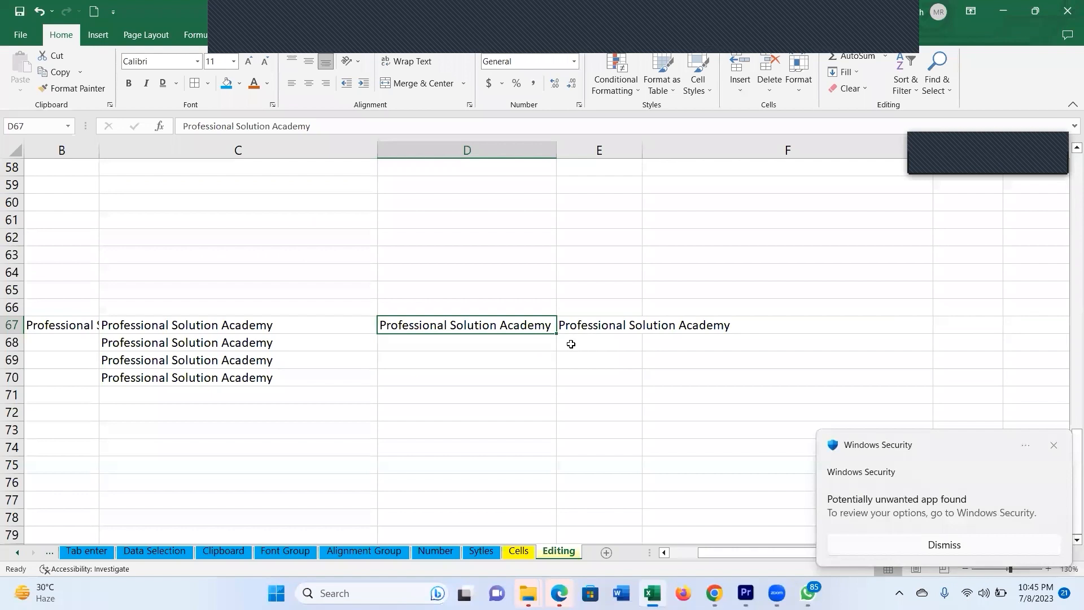
left_click(845, 71)
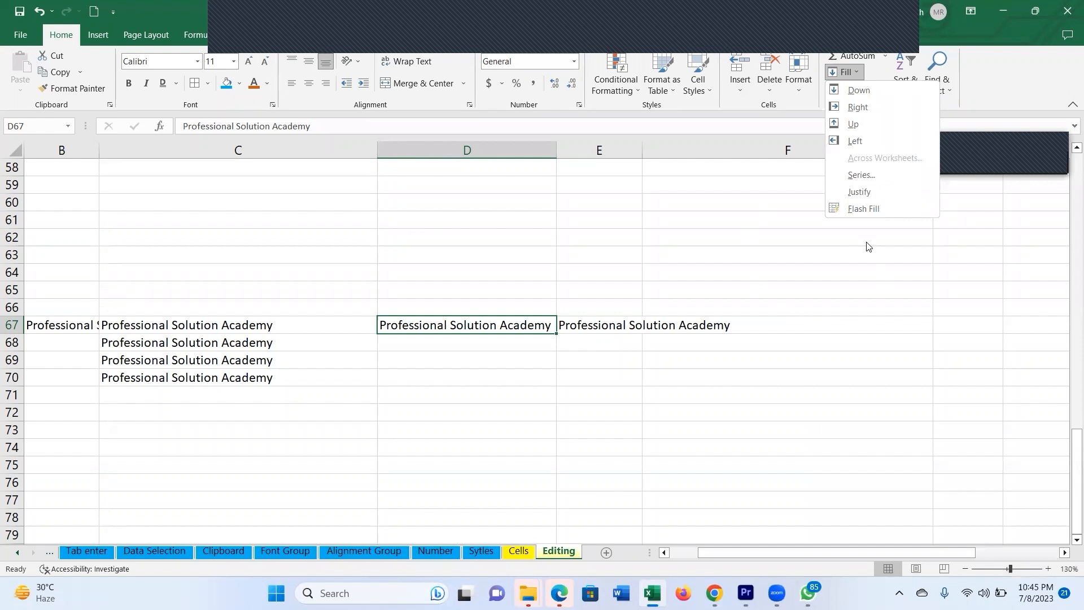
left_click(380, 358)
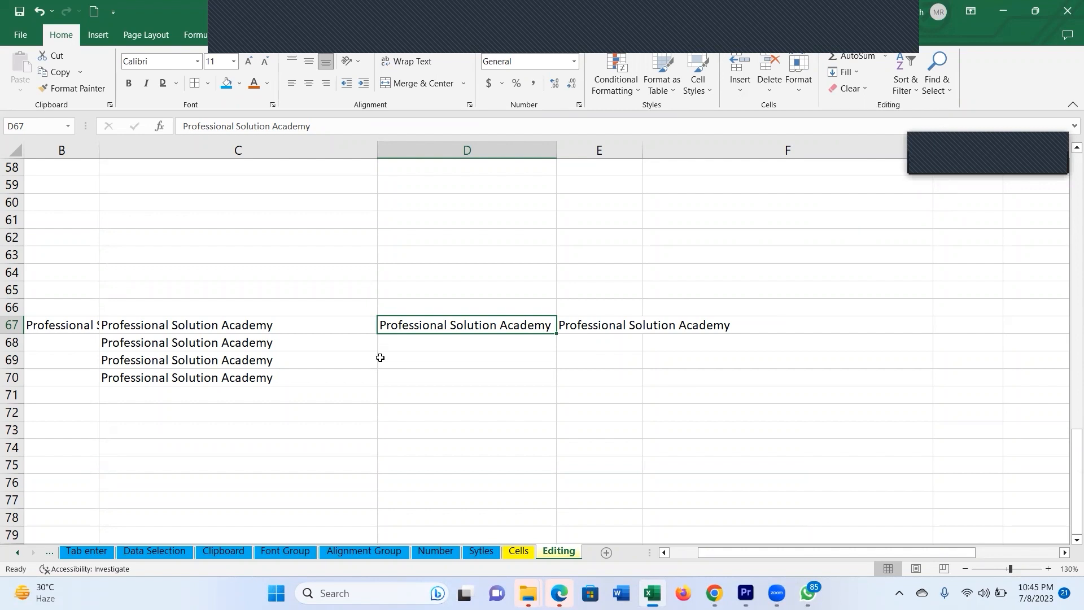
- Clear the existing branch codes from K2:K13 in the Branch Code column
scroll(380, 357, "up", 19)
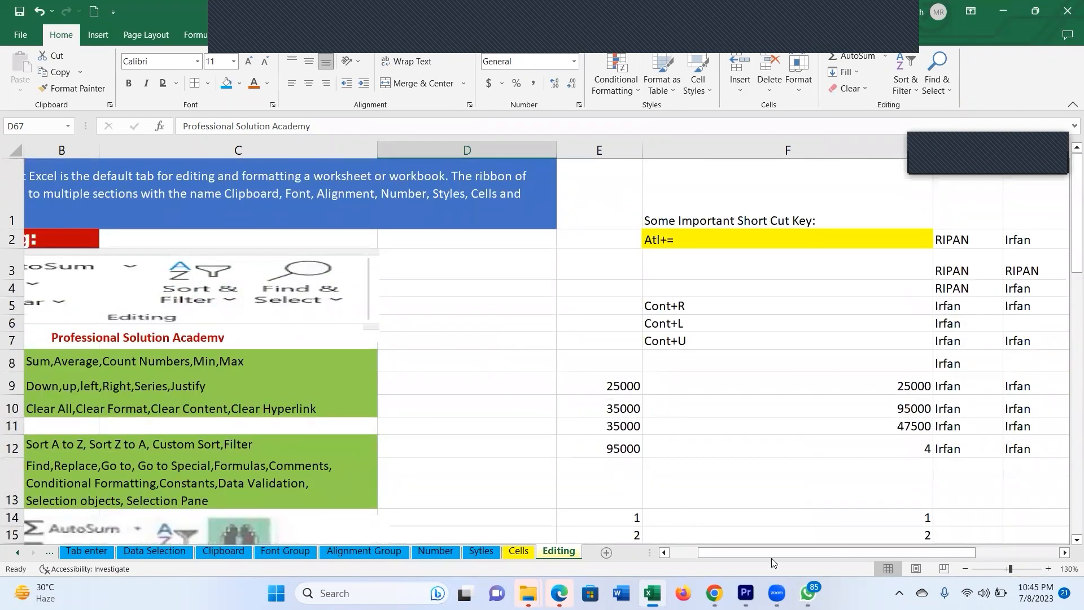
left_click_drag(777, 554, 860, 554)
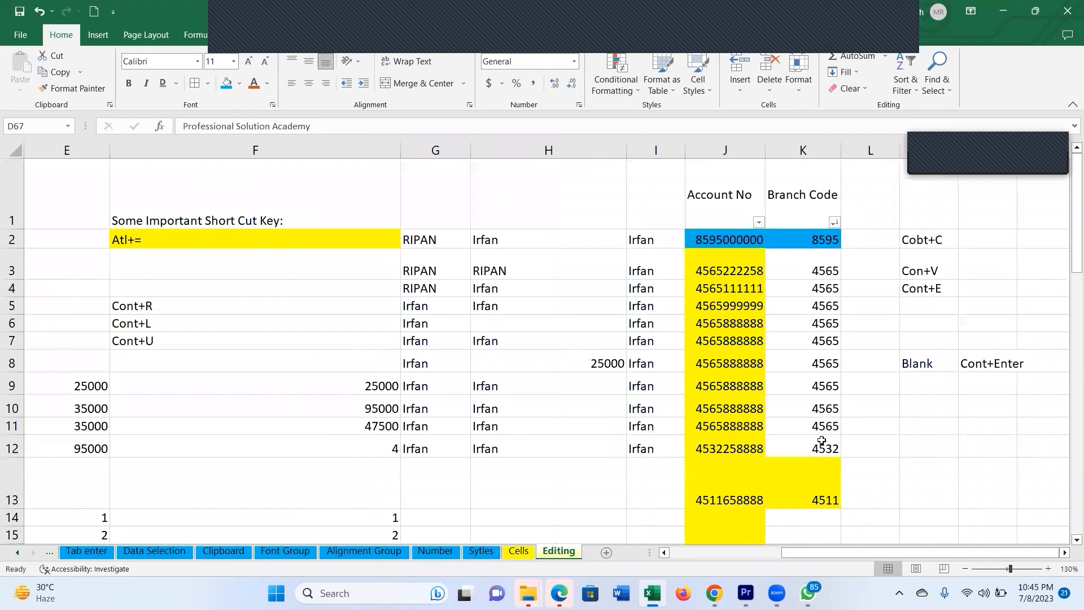
left_click(814, 239)
left_click(813, 471, "shift")
key("Delete")
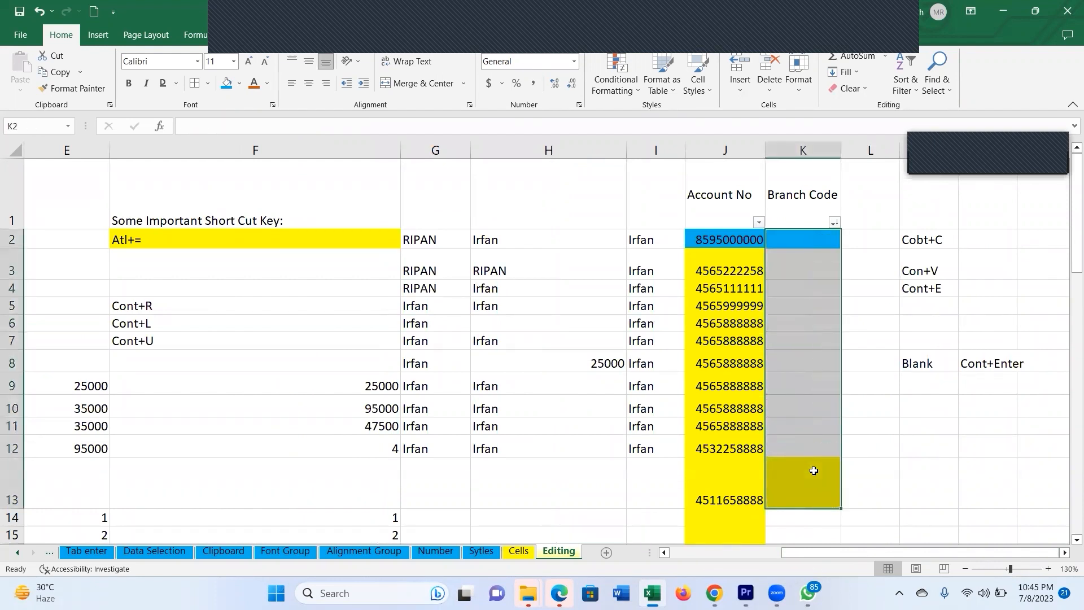
- Apply all borders to the account and branch code cells J2:K13
left_click(770, 347)
left_click_drag(721, 236, 835, 500)
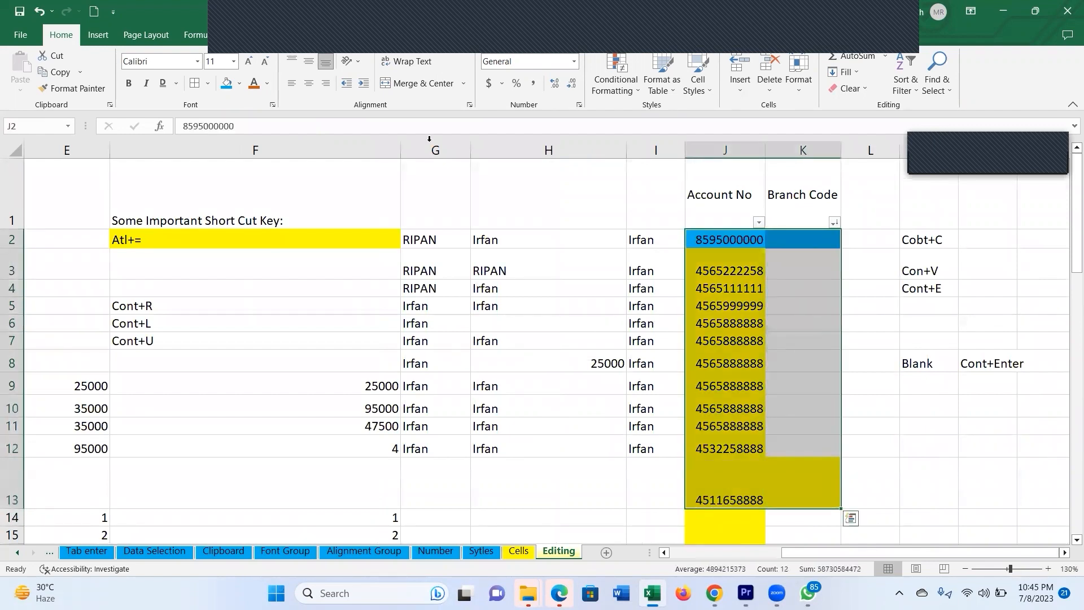
left_click(208, 83)
left_click(237, 207)
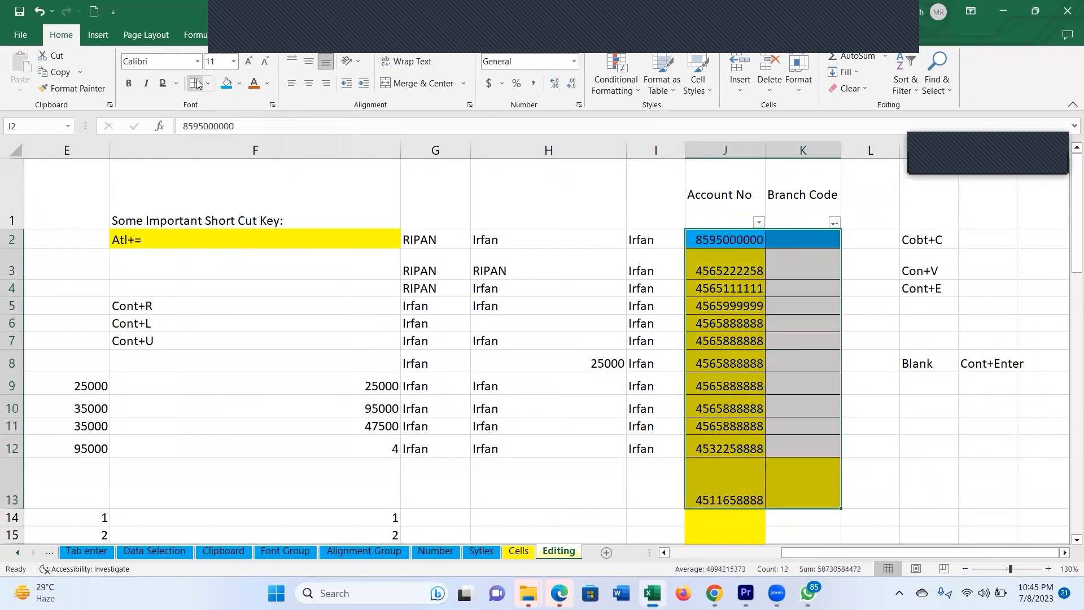
left_click(868, 339)
- Examine the account numbers in J2:J13 alongside the empty Branch Code column to see which leading digits form the code
left_click(728, 201)
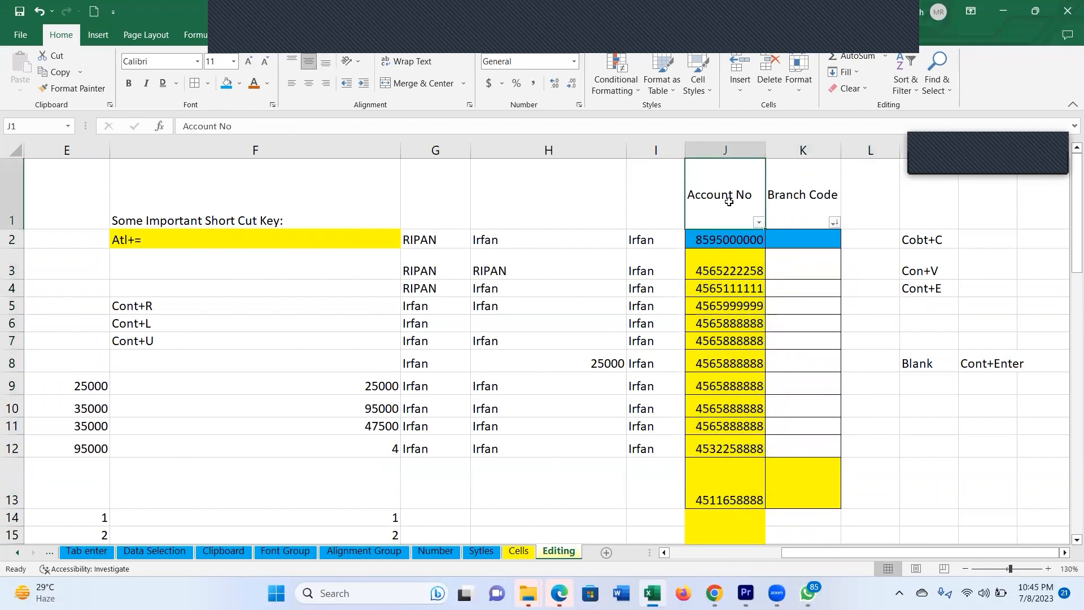
left_click(739, 240)
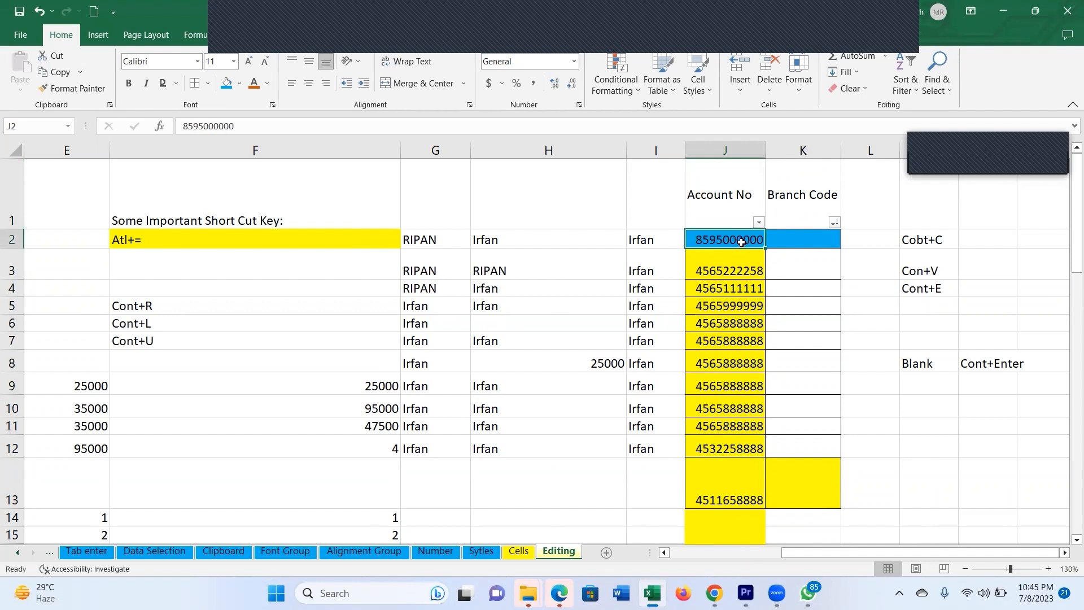
left_click_drag(734, 239, 726, 494)
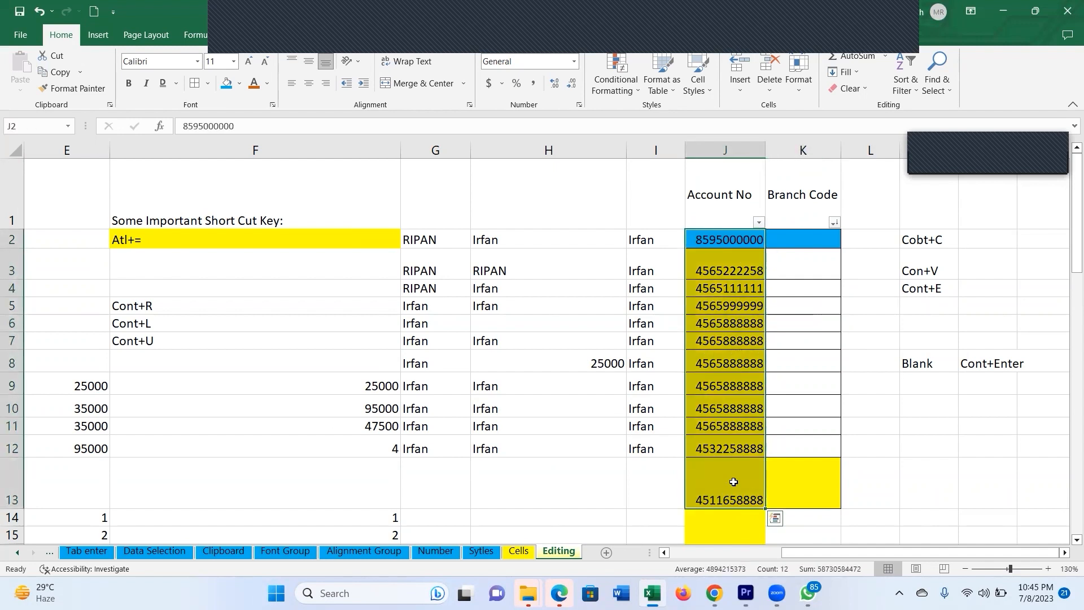
left_click(782, 245)
left_click(717, 238)
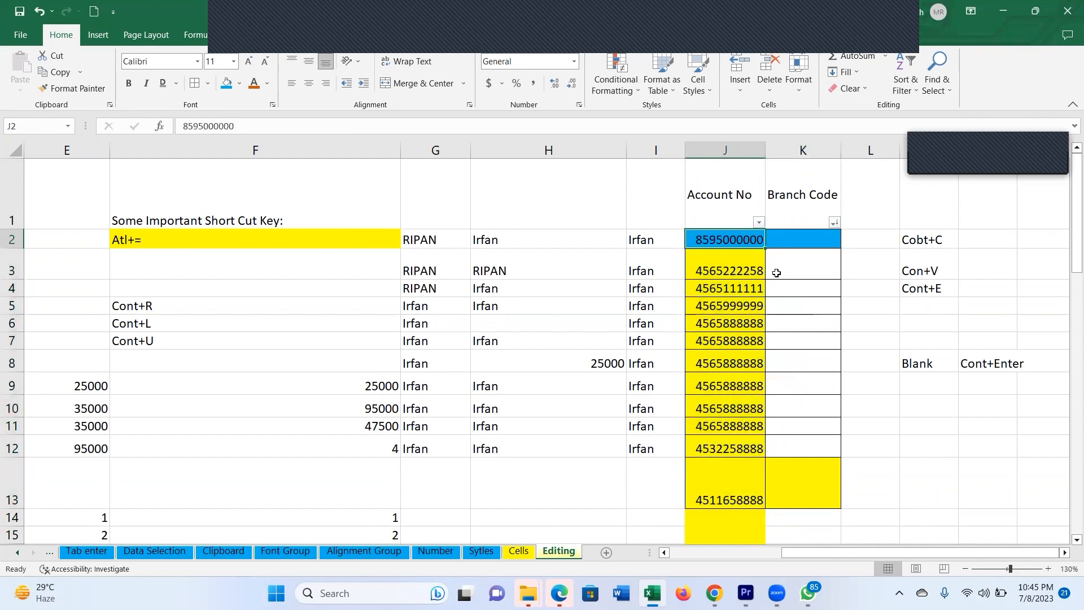
left_click(779, 246)
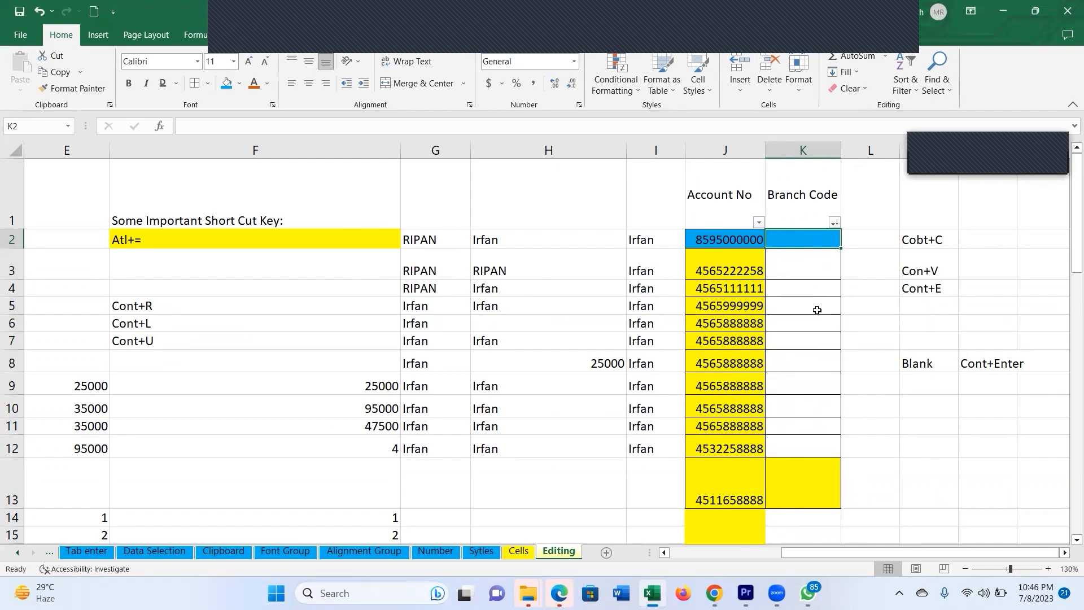
left_click_drag(703, 240, 709, 486)
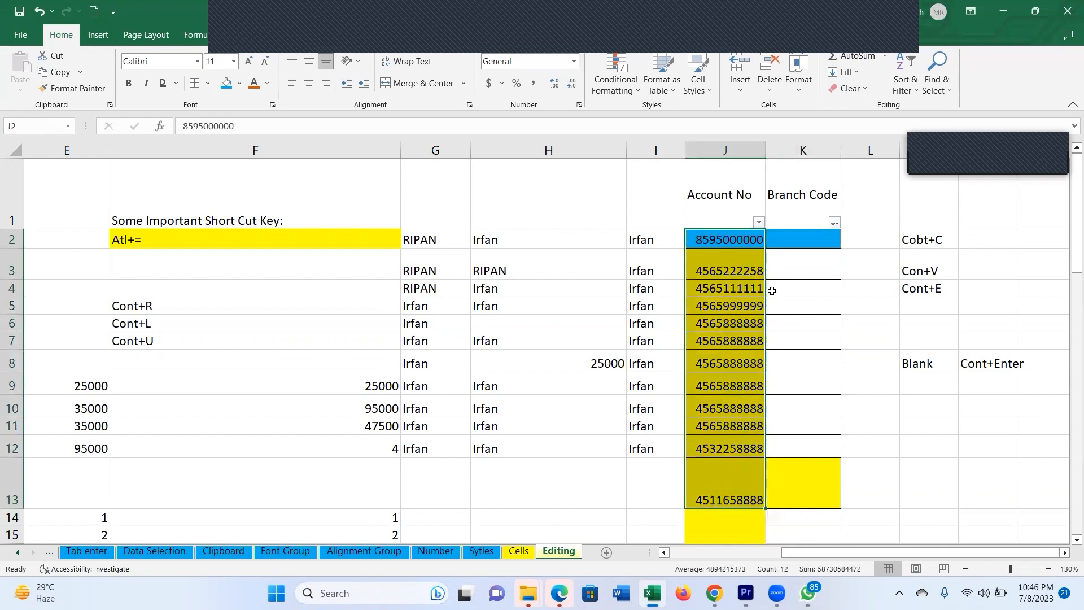
left_click(787, 250)
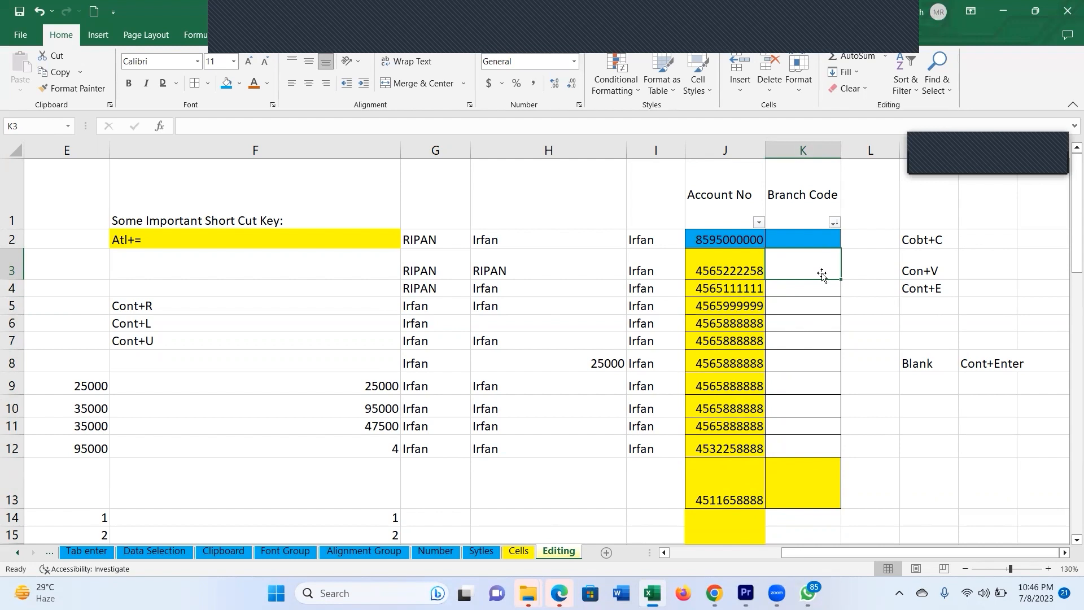
- Enter the formula =LEFT(J2,3) in K2 to extract the first three digits of the account number
left_click(789, 240)
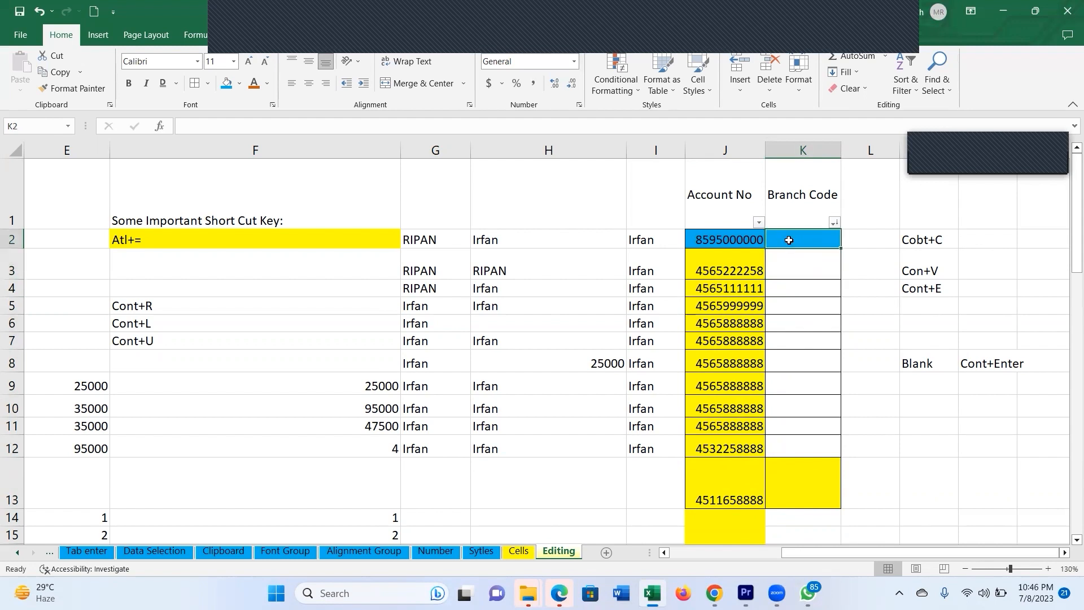
type("=")
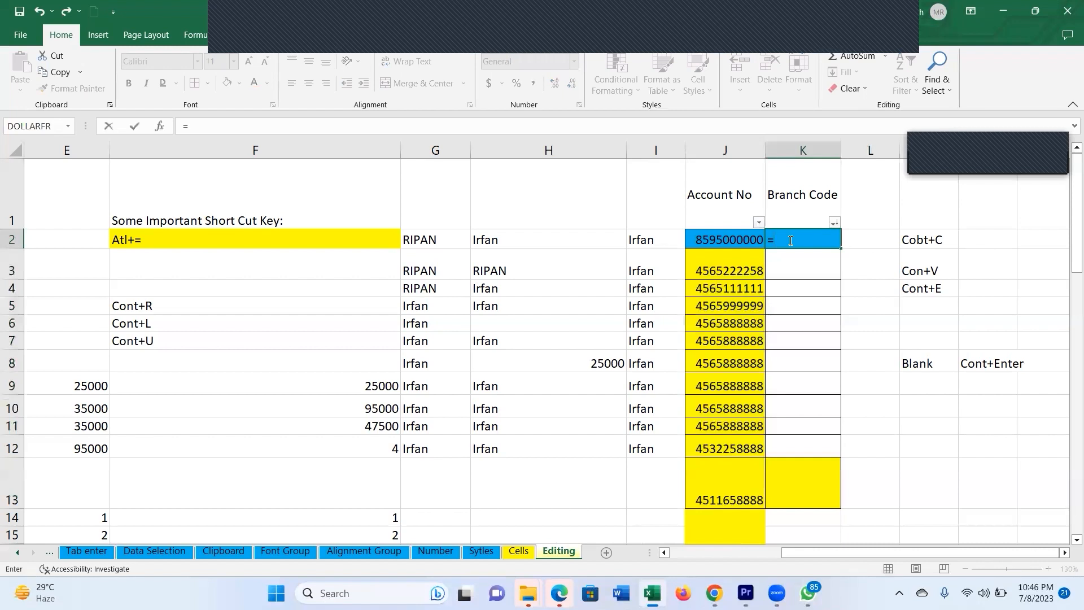
type("lef")
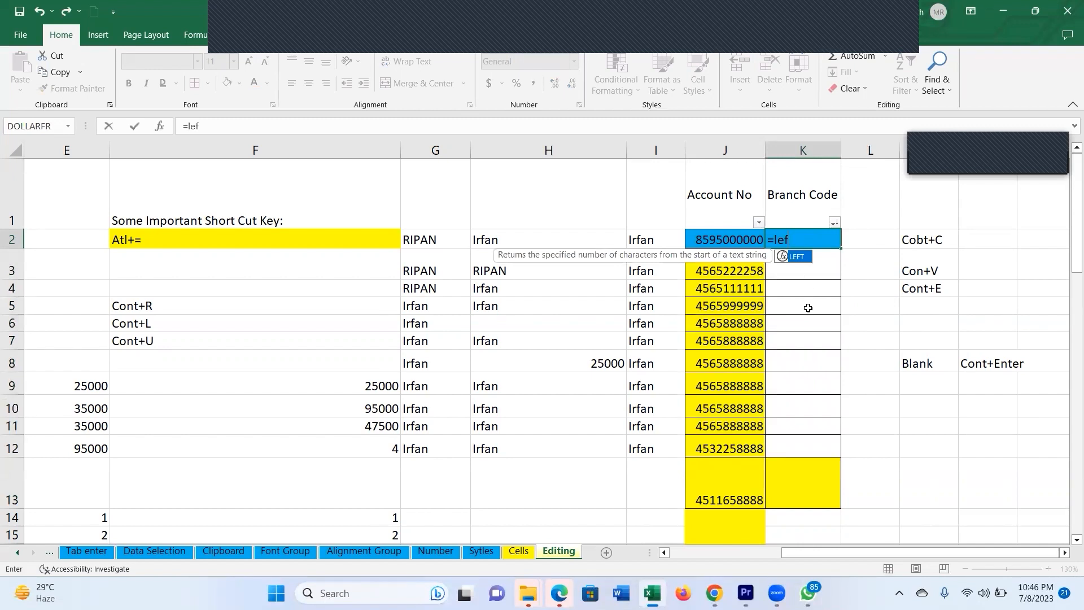
key("Tab")
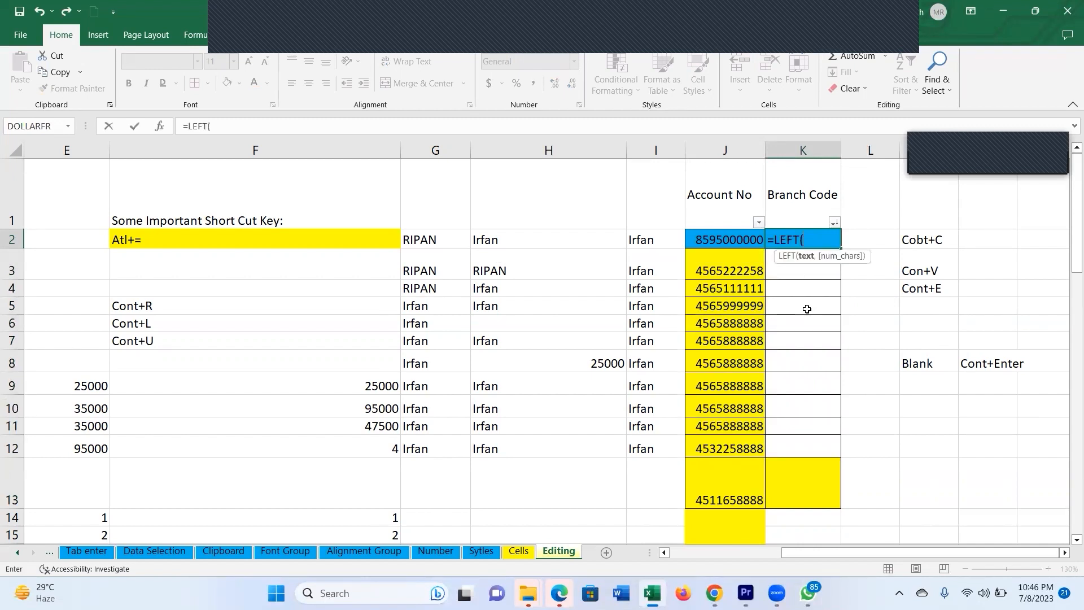
left_click(702, 238)
type(",3)")
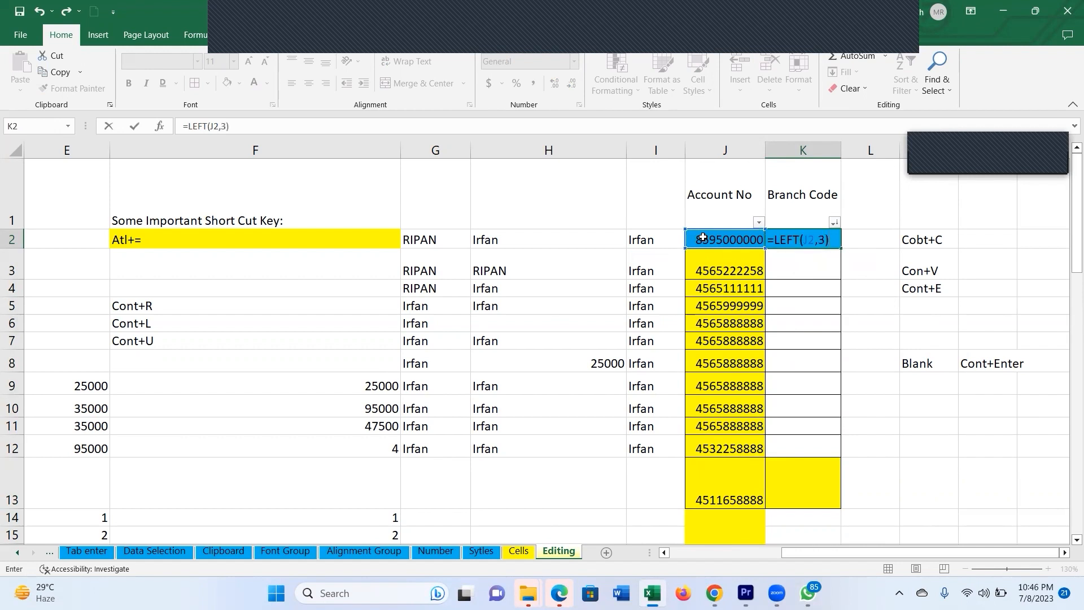
key("Return")
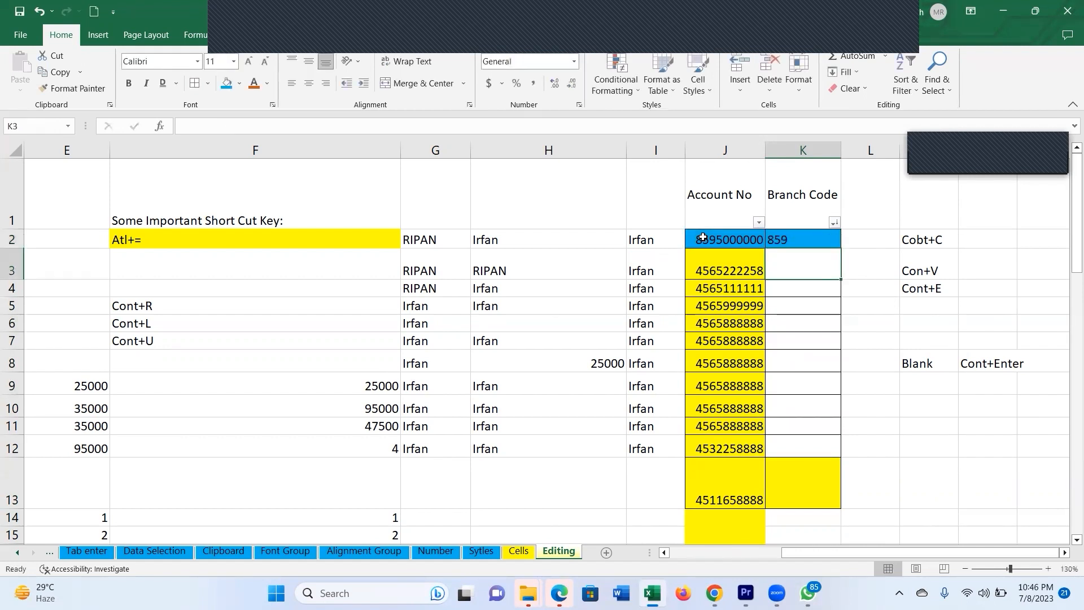
- Fill the LEFT formula from K2 down to K13
left_click(791, 240)
left_click_drag(841, 250, 841, 506)
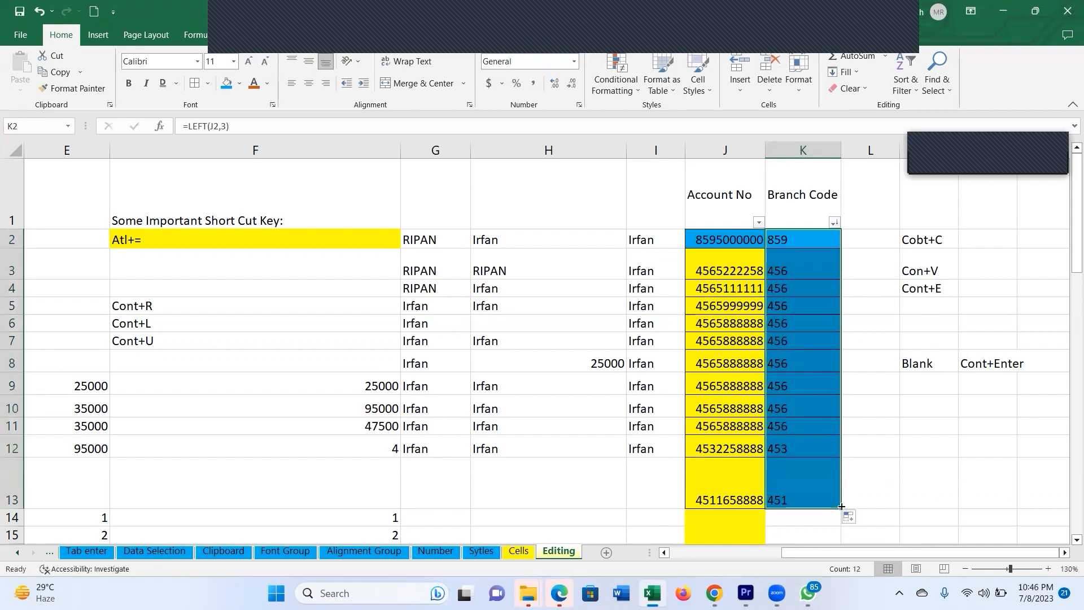
left_click(794, 404)
- Filter the Branch Code column to show only code 456, and clear that filter after selecting the matching account numbers
left_click(834, 221)
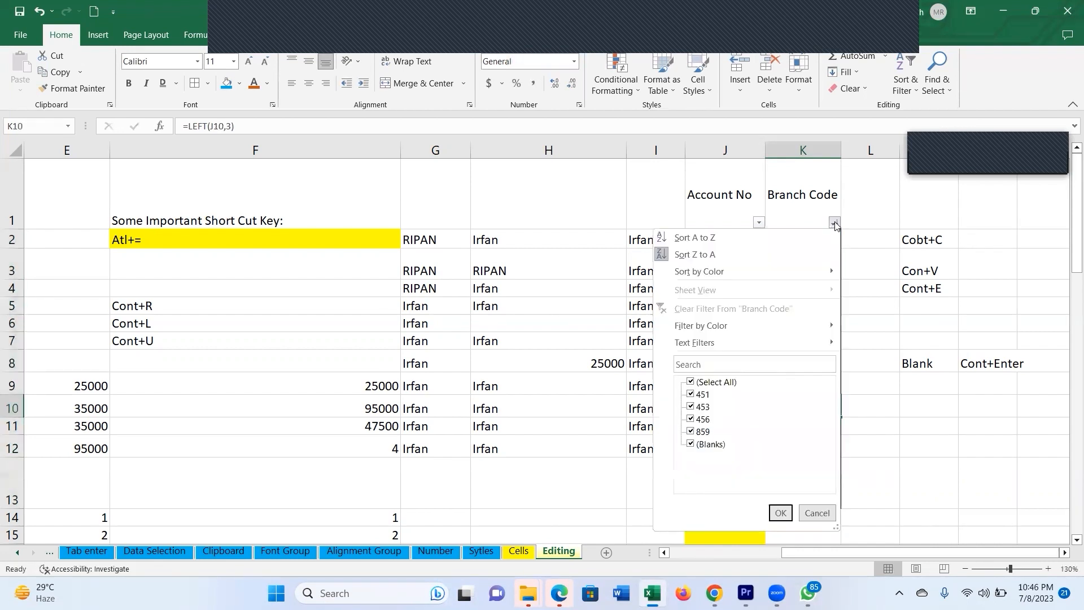
left_click(714, 382)
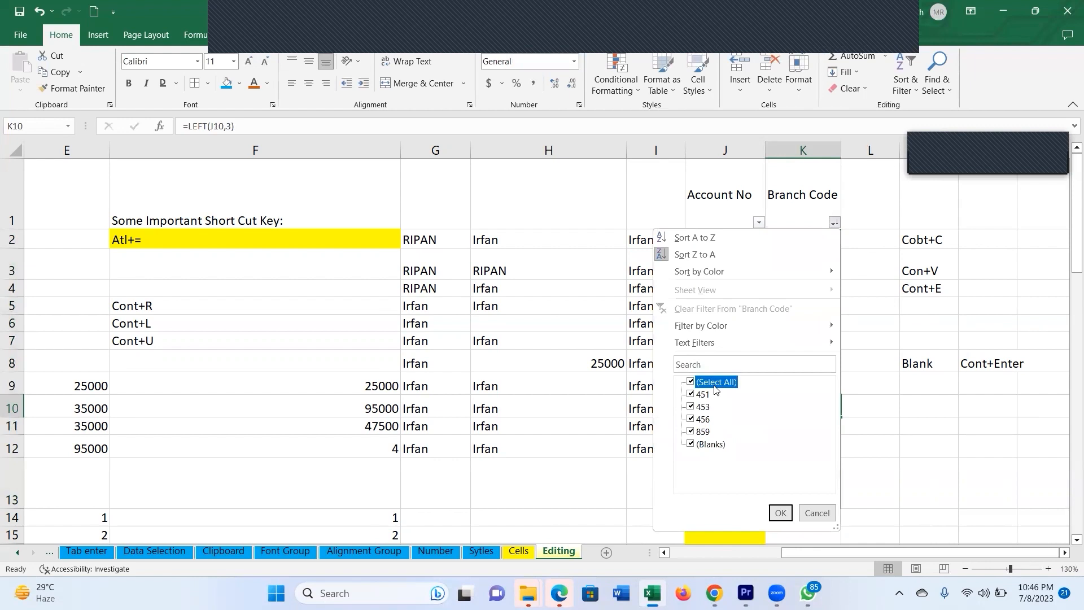
left_click(698, 421)
left_click(781, 512)
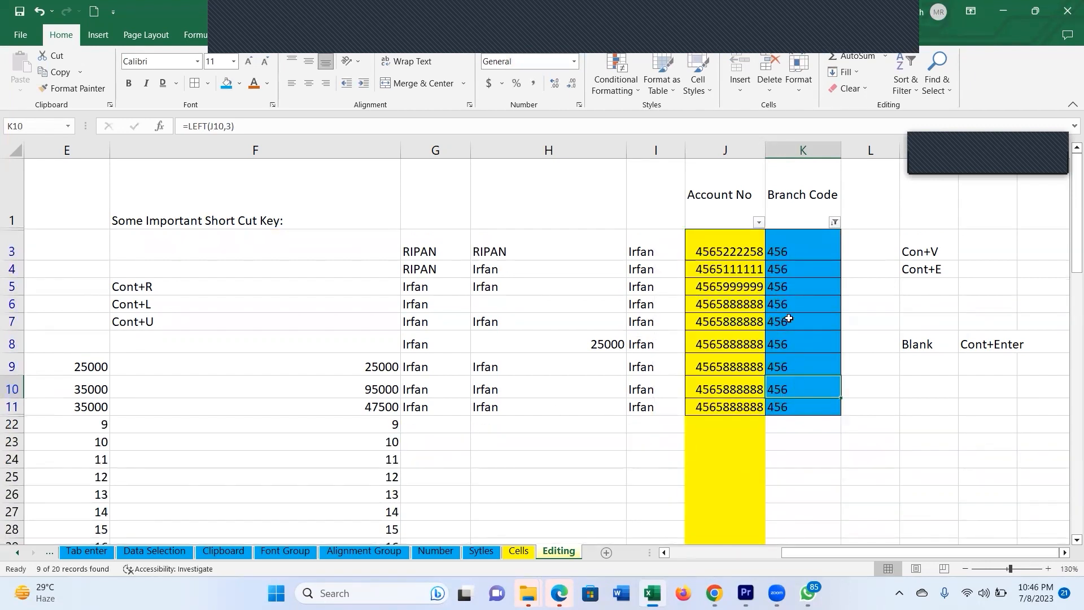
left_click_drag(728, 252, 721, 410)
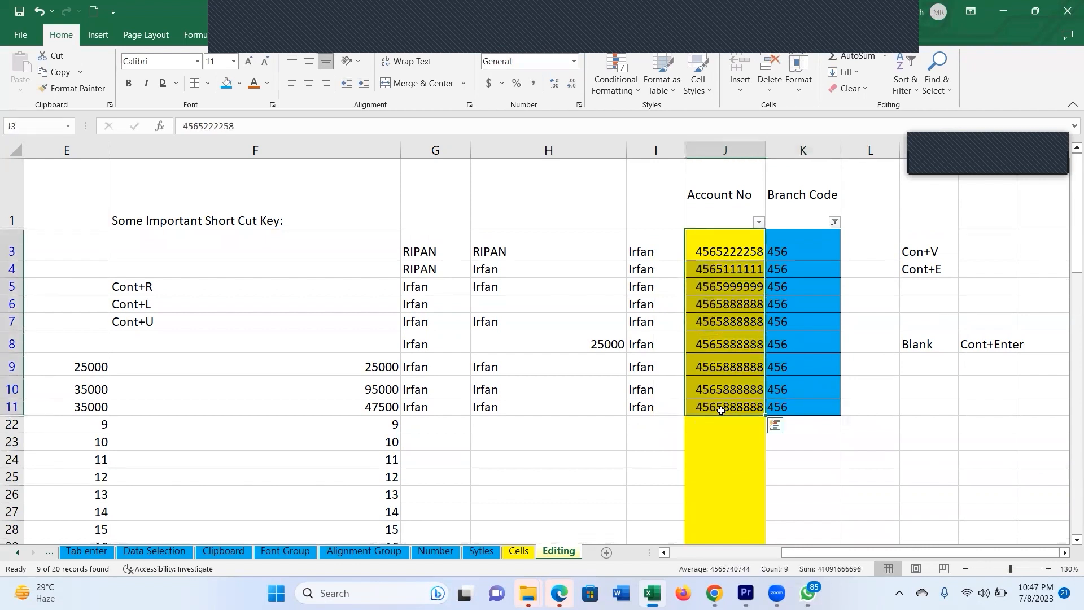
left_click(835, 222)
left_click(750, 299)
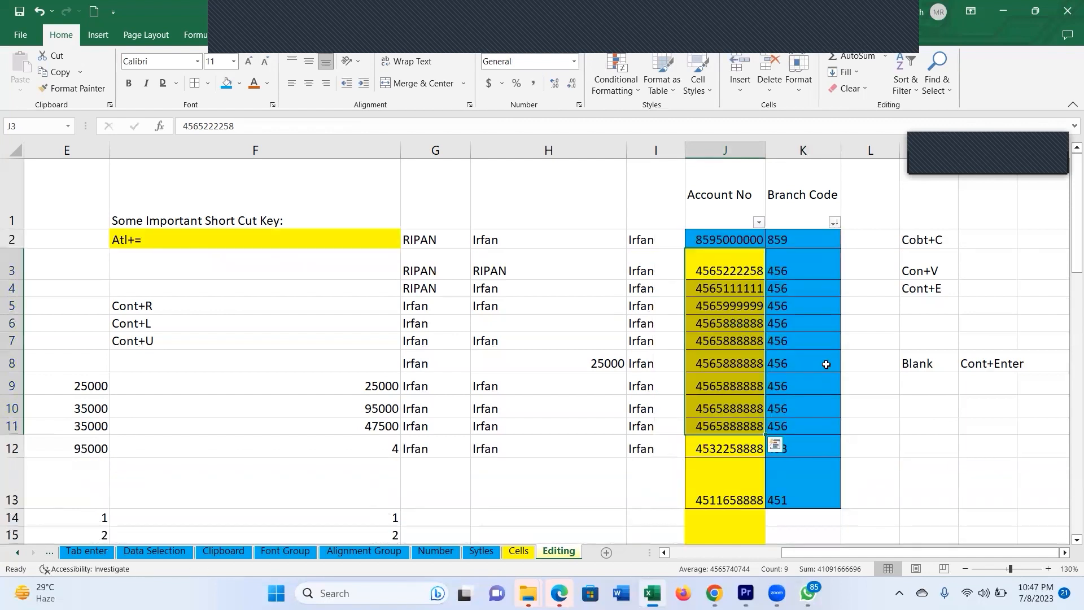
- Clear the LEFT results from the Branch Code cells K2:K13 and enter 859 in K2
left_click_drag(779, 239, 787, 502)
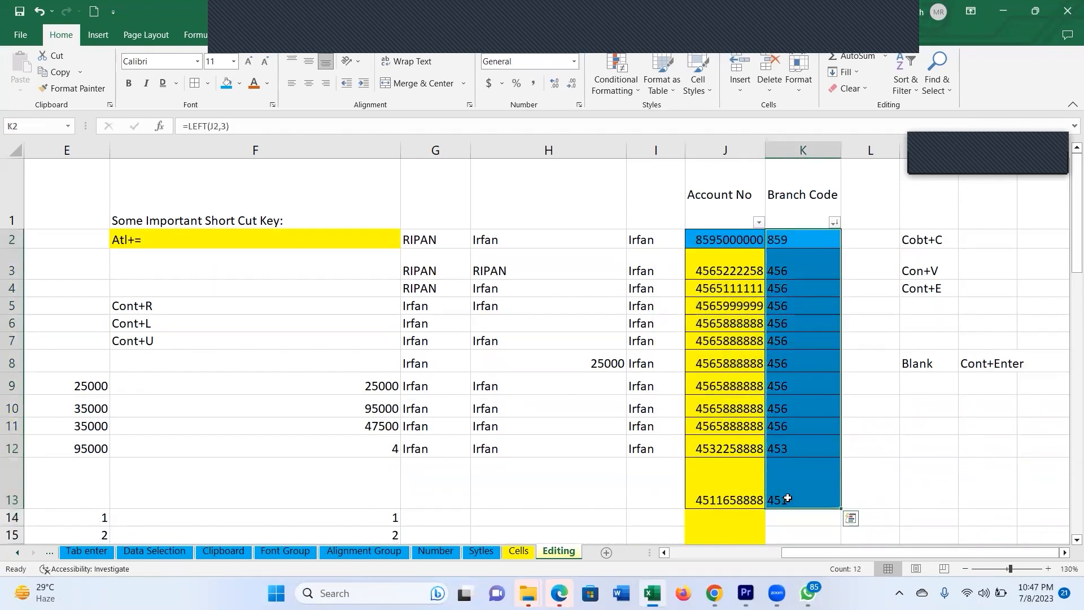
key("Delete")
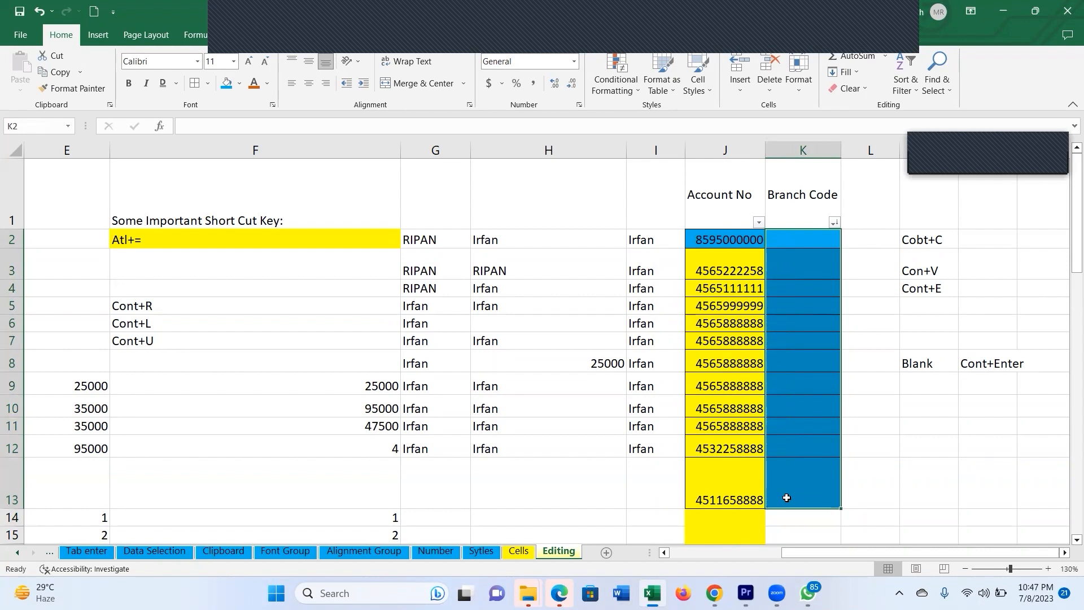
left_click(806, 354)
left_click(794, 239)
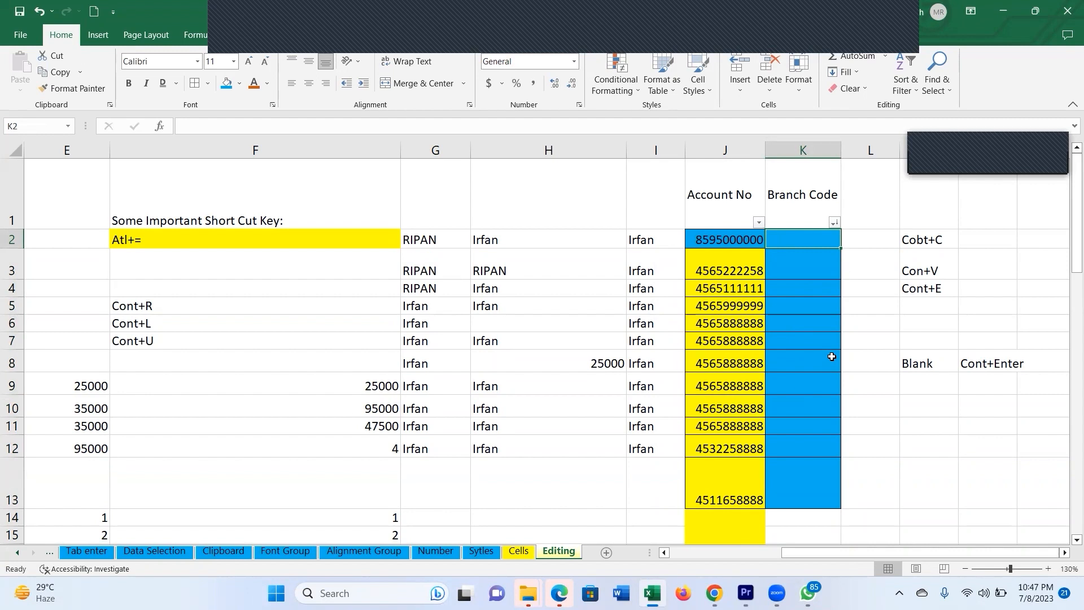
type("859")
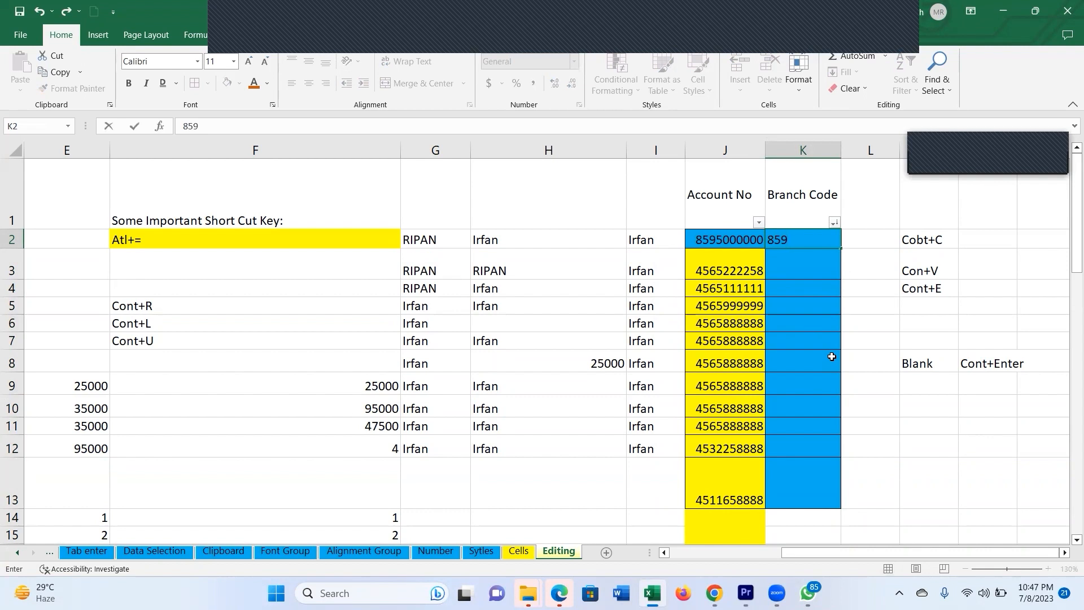
key("Return")
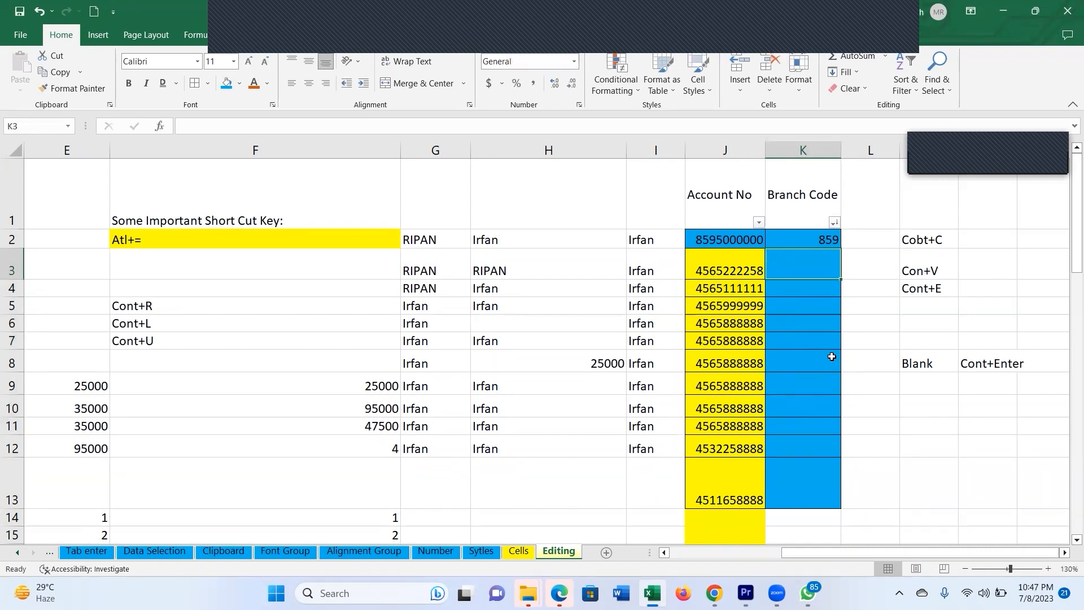
- Fill the empty Branch Code cells K3:K13 with yellow
left_click(810, 240)
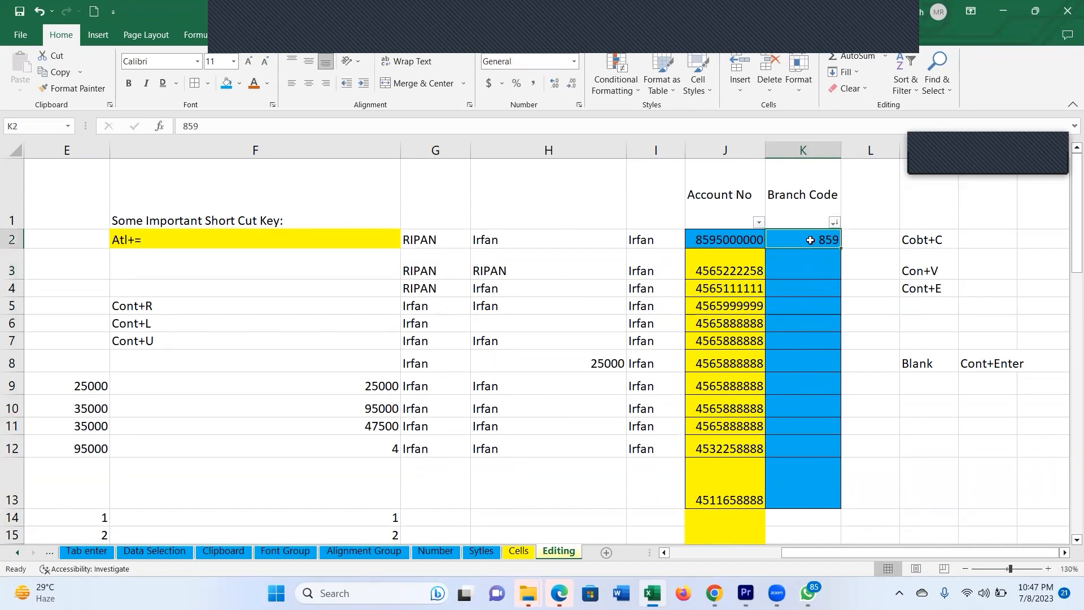
left_click_drag(821, 268, 808, 492)
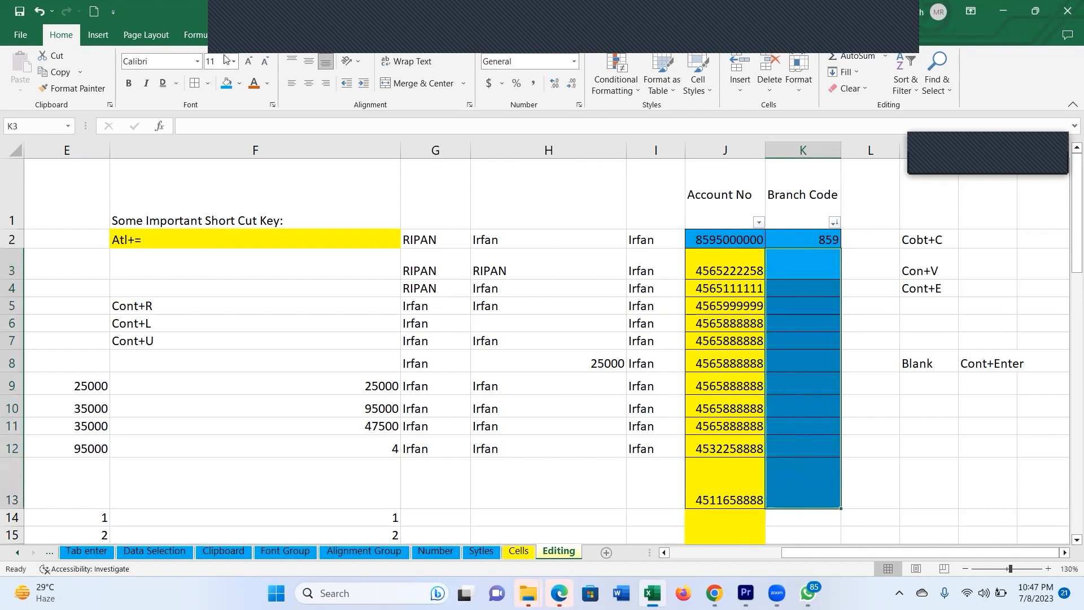
left_click(239, 83)
left_click(269, 201)
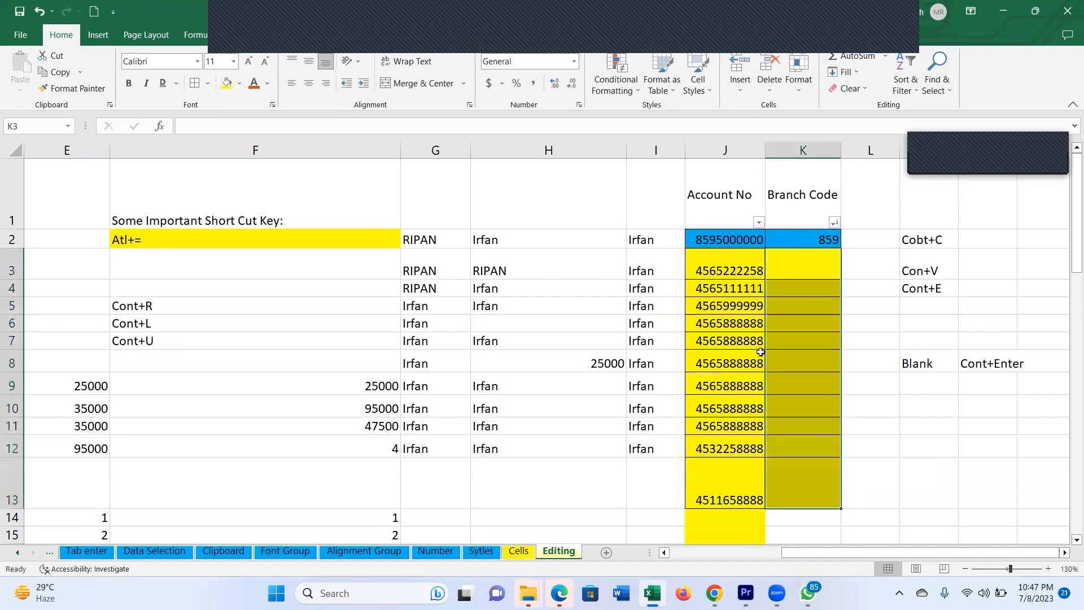
- Try to Flash Fill the Branch Code column from K3 based on the example in K2
left_click(787, 239)
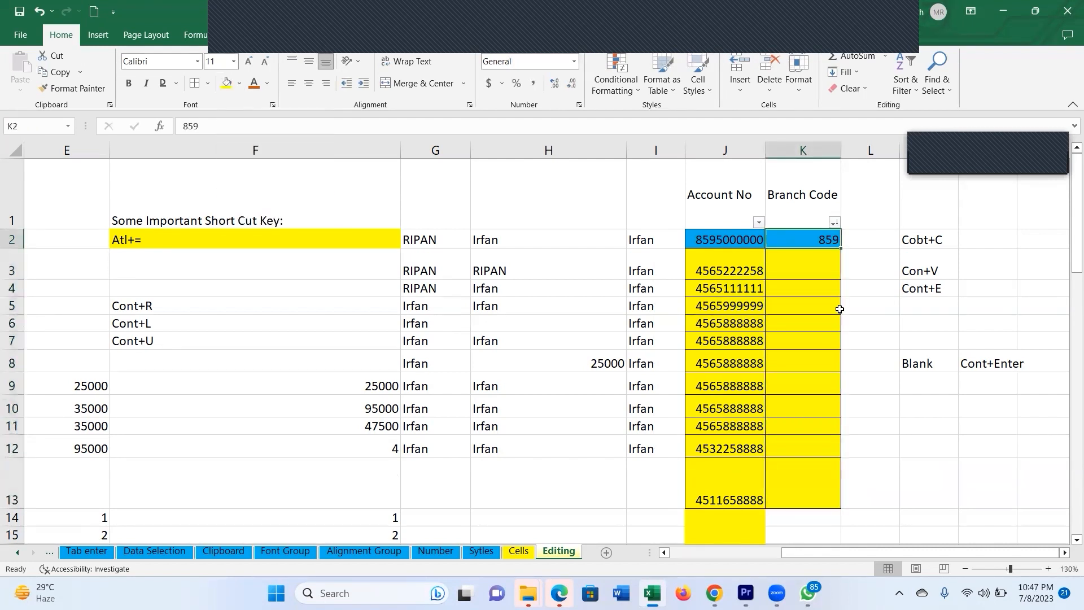
left_click(814, 273)
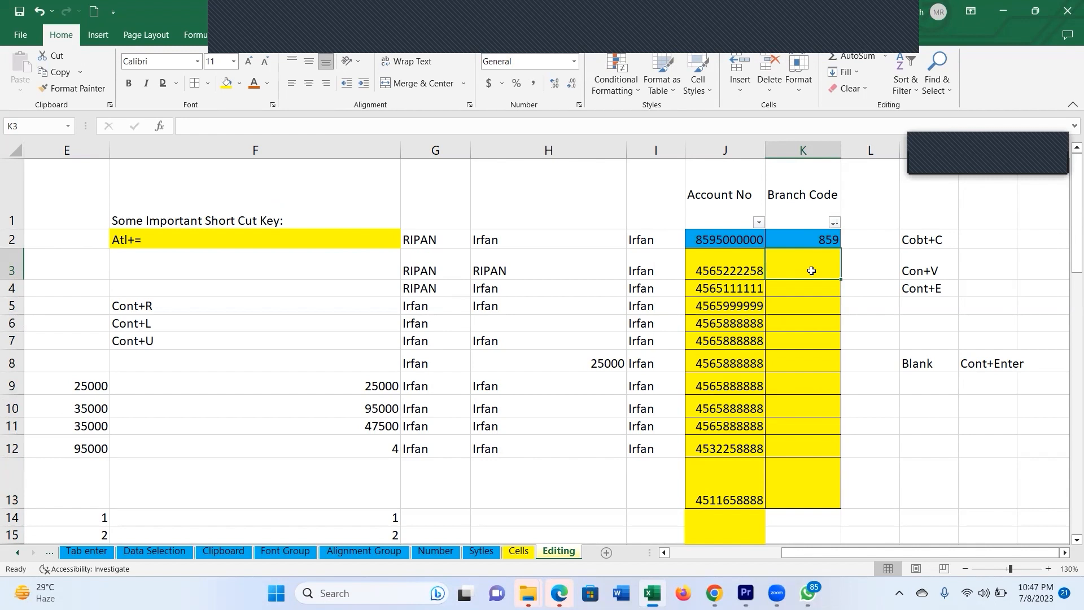
key("ctrl+e")
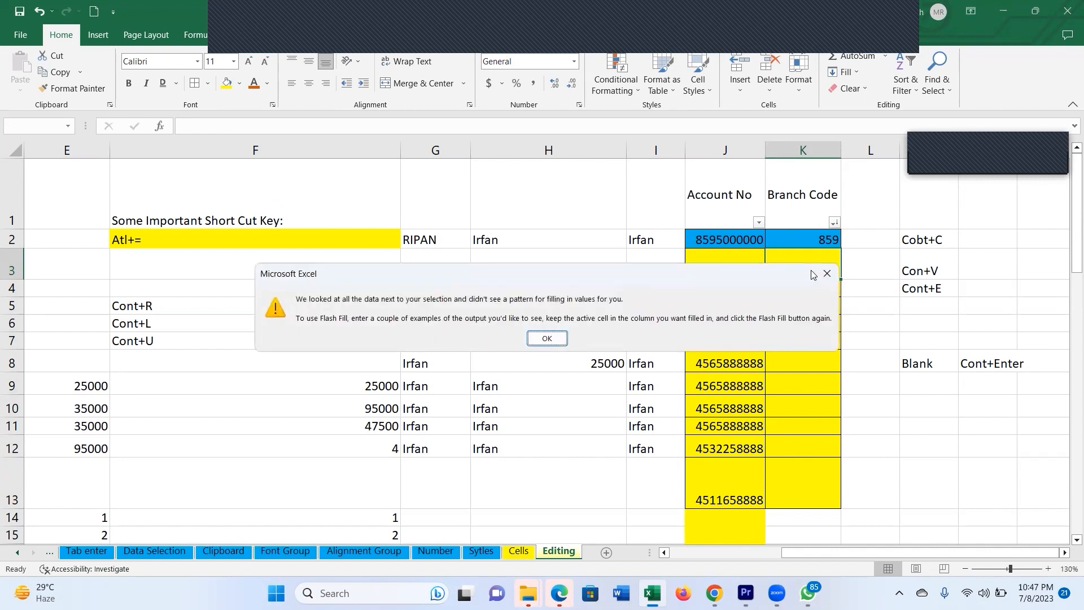
key("Return")
left_click(808, 299)
left_click(808, 273)
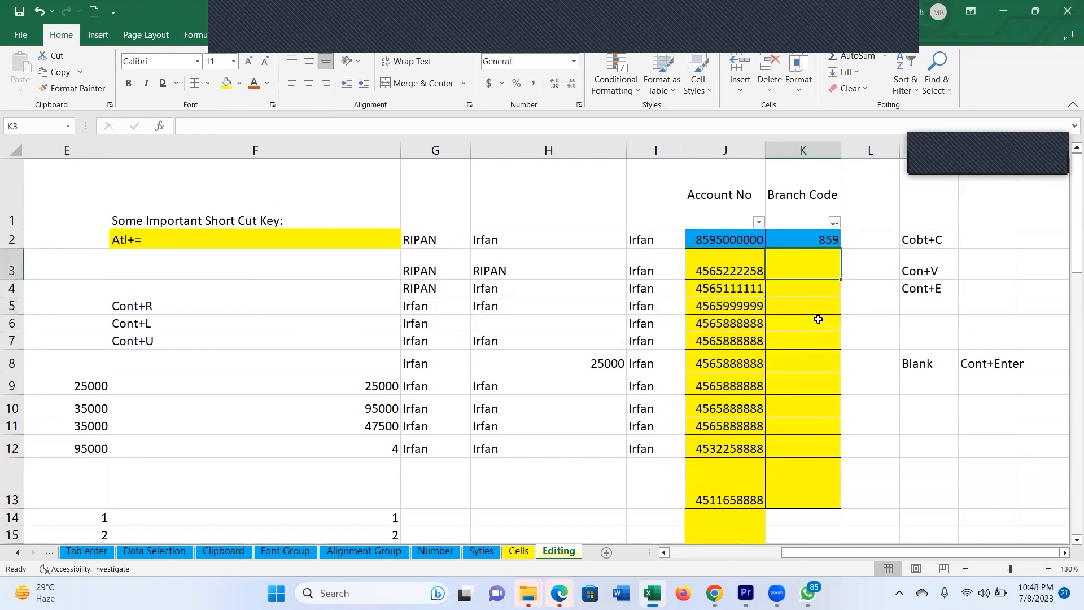
- Re-enter 859 in K2 and try Flash Fill again from K3
left_click(820, 242)
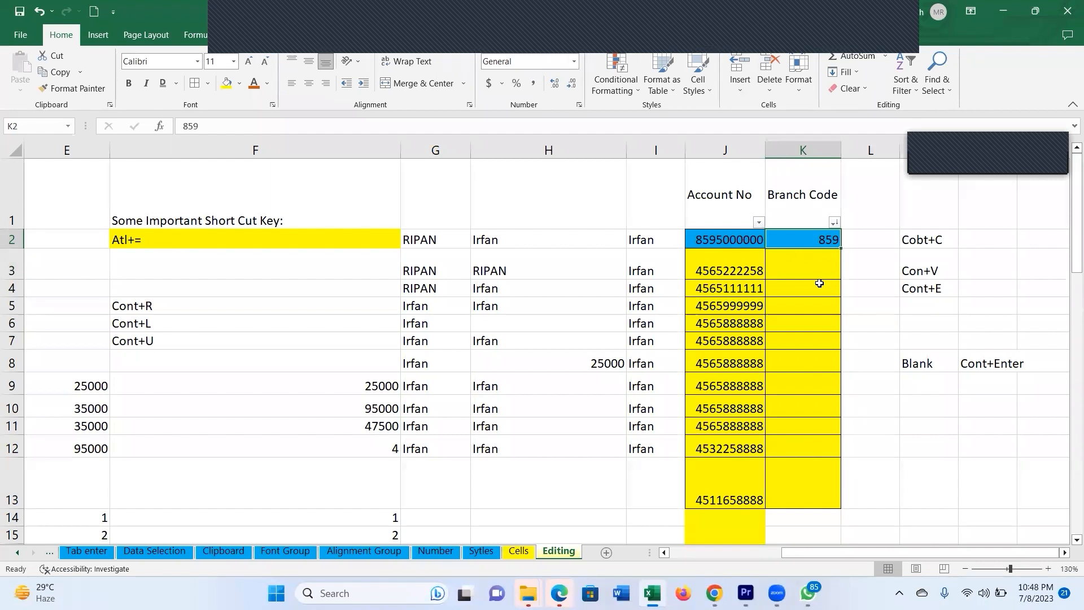
type("859")
key("Return")
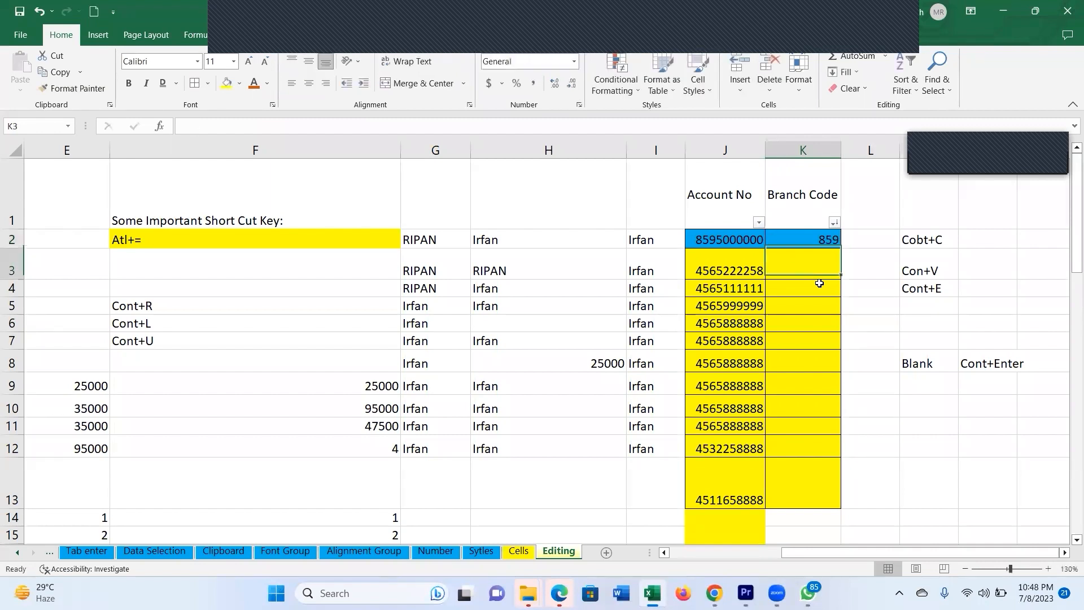
key("ctrl+e")
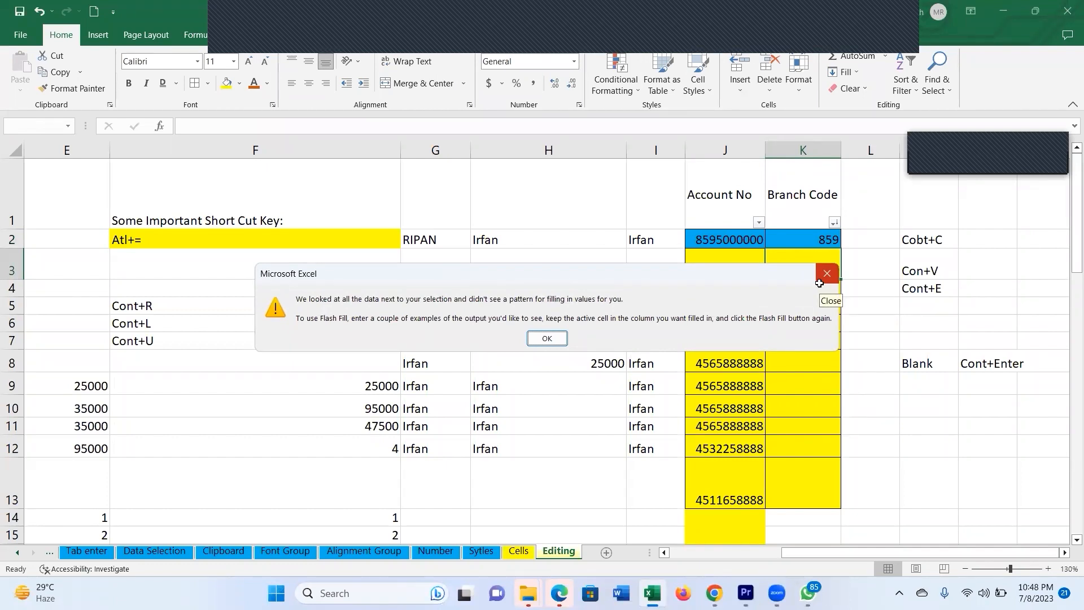
left_click(823, 280)
- Copy the Account No and Branch Code table J1:K13 and paste it into the empty area starting at E40
left_click(791, 243)
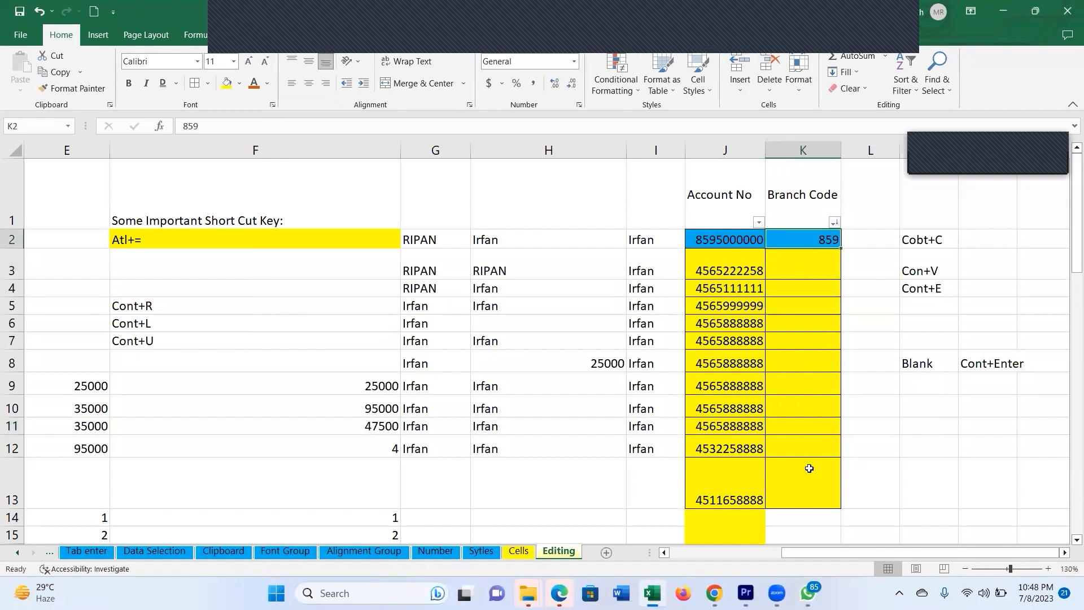
left_click(809, 468)
left_click_drag(732, 211, 791, 491)
key("ctrl+c")
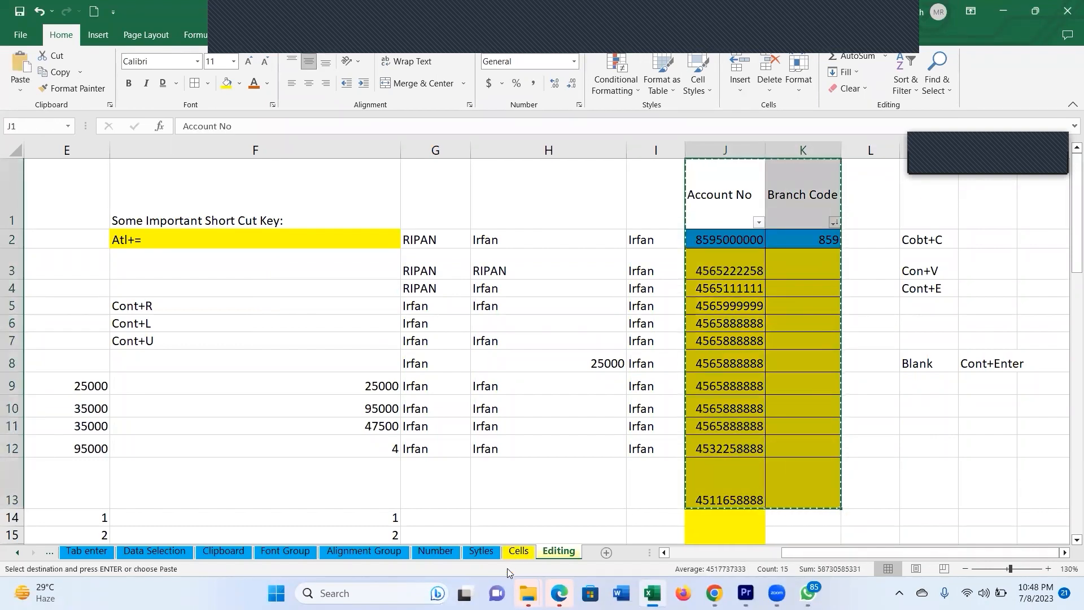
scroll(529, 484, "down", 7)
scroll(422, 434, "down", 4)
left_click(71, 267)
key("ctrl+v")
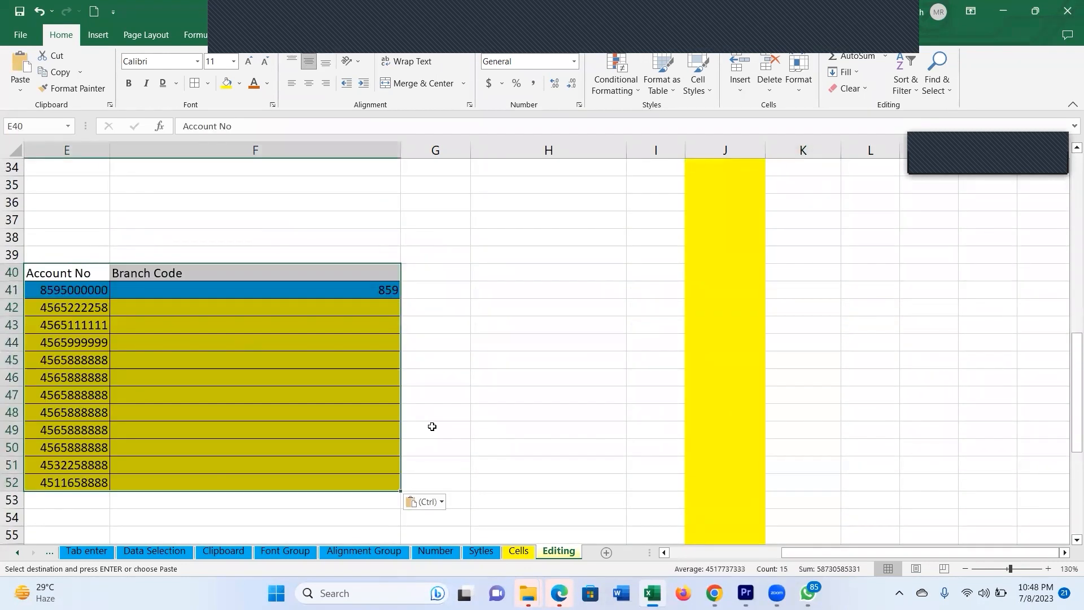
- Flash Fill the pasted table's Branch Code column from F42 down
left_click(431, 426)
left_click(186, 305)
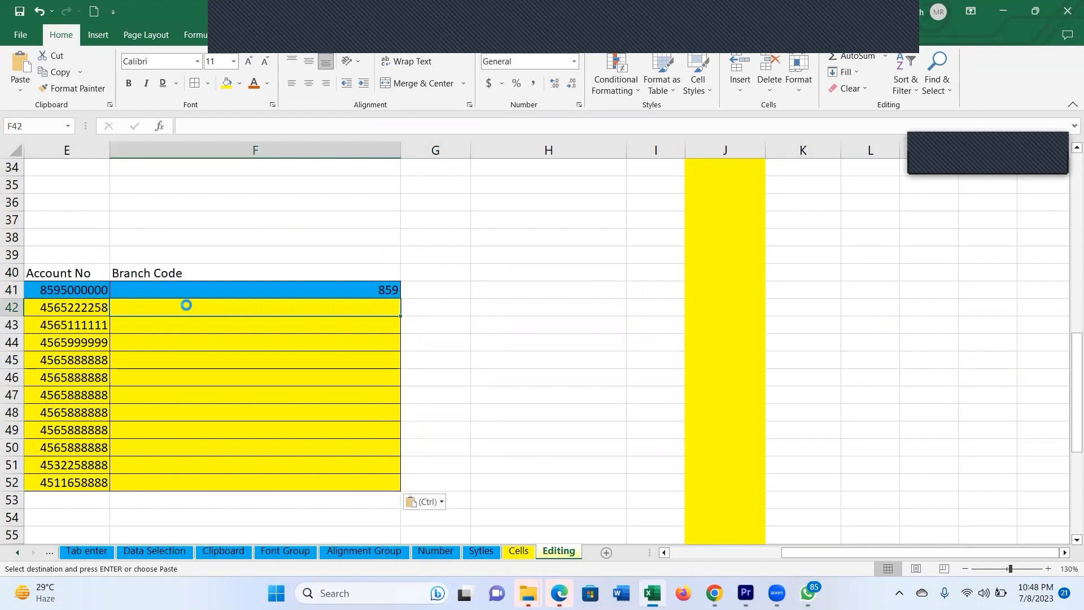
key("ctrl+e")
- Clear the flash-filled branch codes from F42:F52
key("shift+Down")
key("shift+Down")
key("shift+Down")
key("shift+Down")
key("shift+Down")
key("shift+Down")
key("shift+Down")
key("shift+Down")
key("shift+Down")
key("shift+Down")
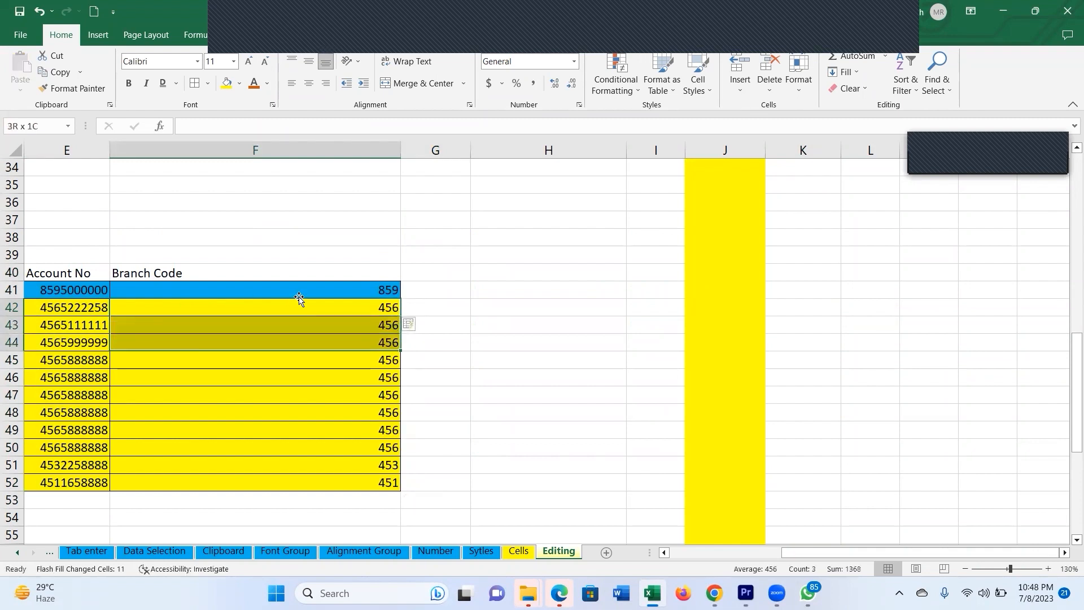
key("BackSpace")
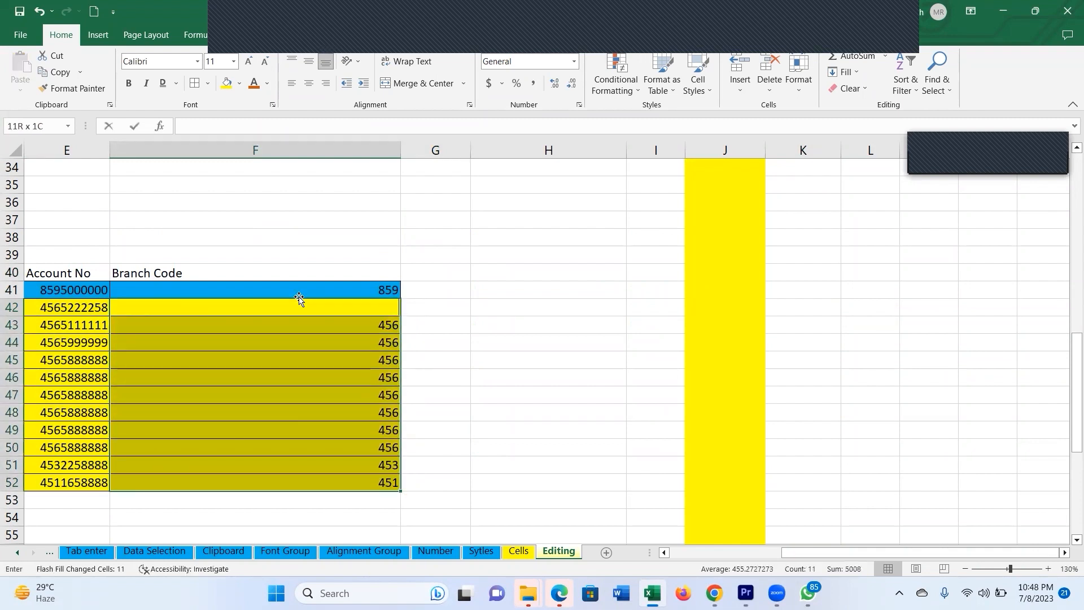
left_click(357, 325)
left_click_drag(367, 310, 344, 476)
key("Delete")
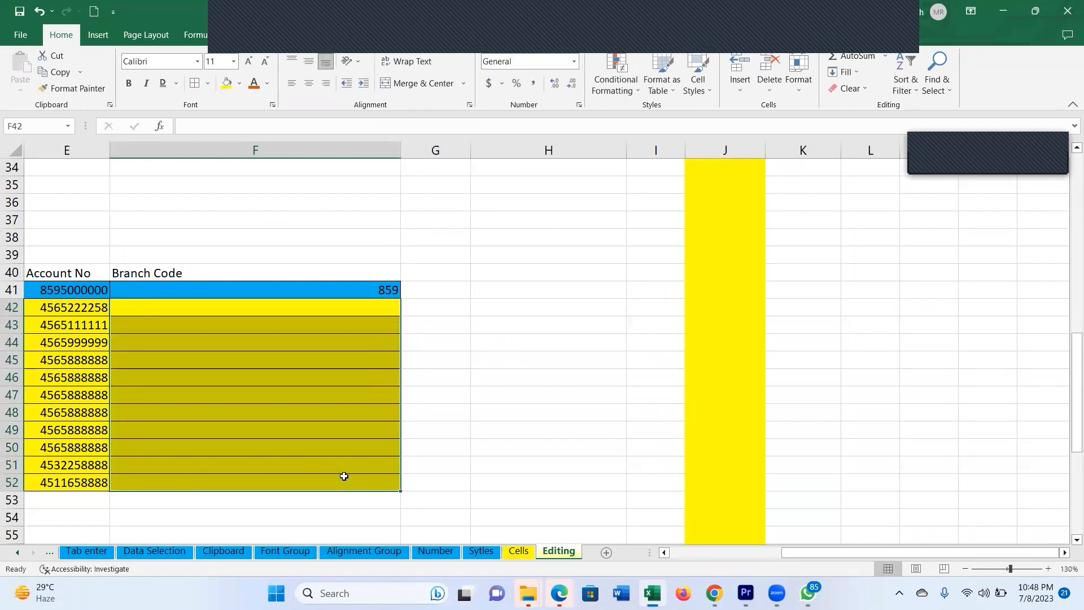
- Confirm 859 as the example in F41 and Flash Fill the branch codes in F42:F52
left_click(522, 411)
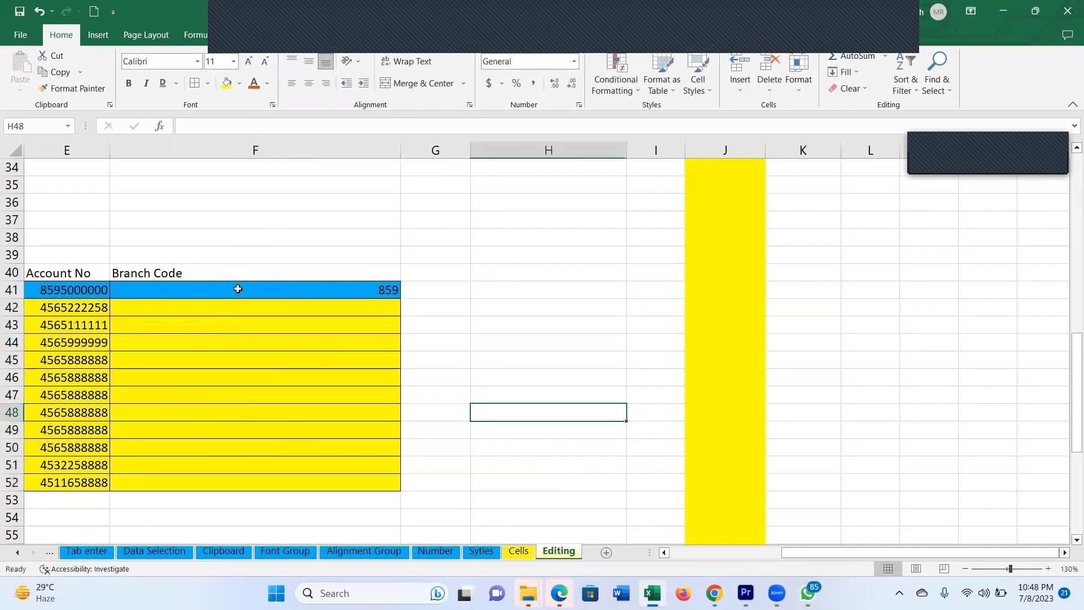
left_click(238, 289)
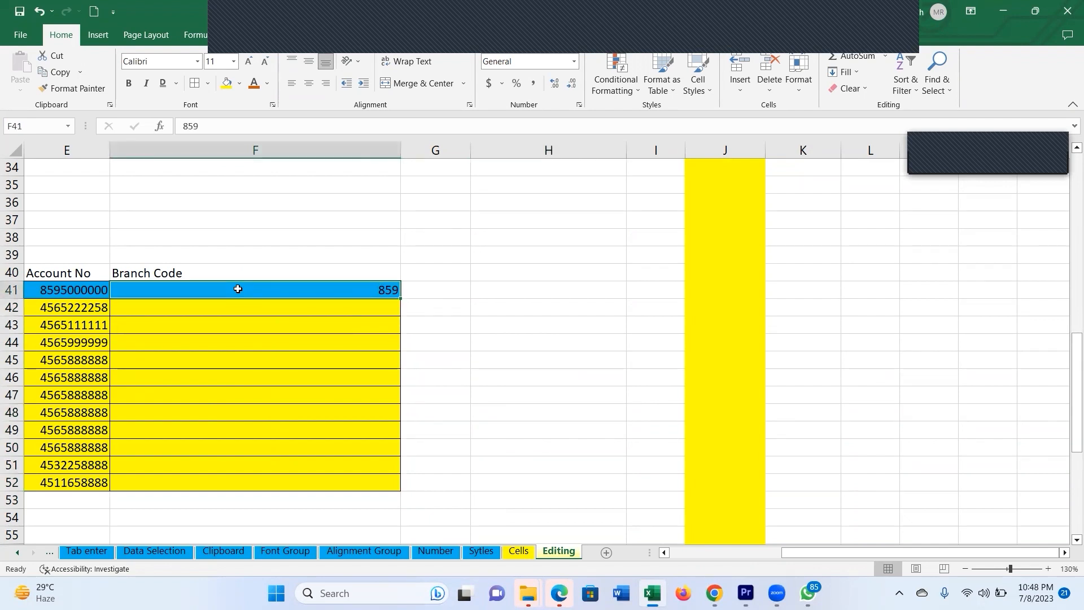
double_click(238, 289)
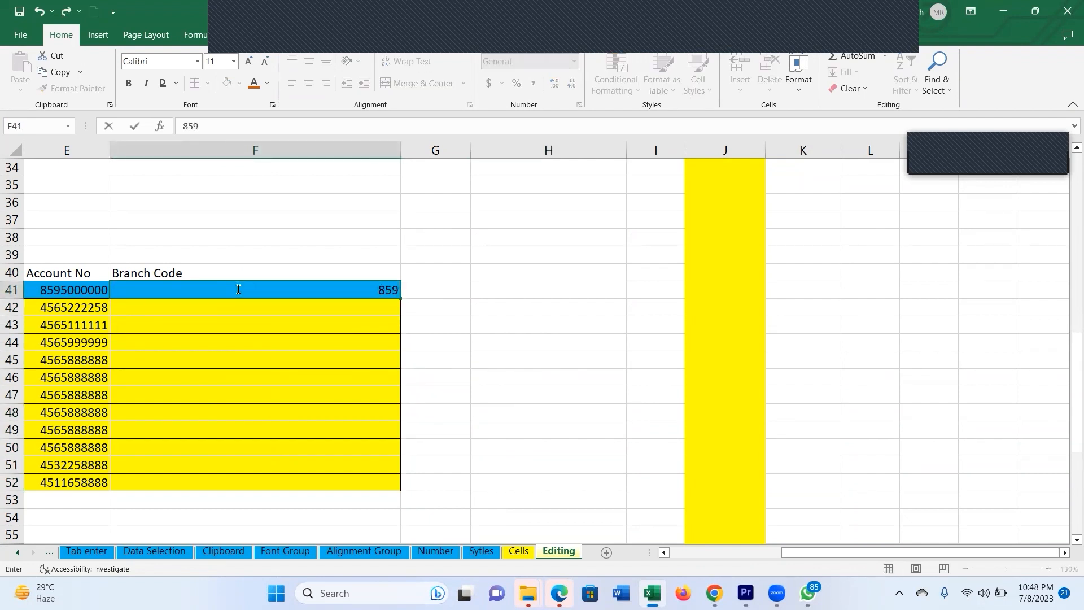
key("Return")
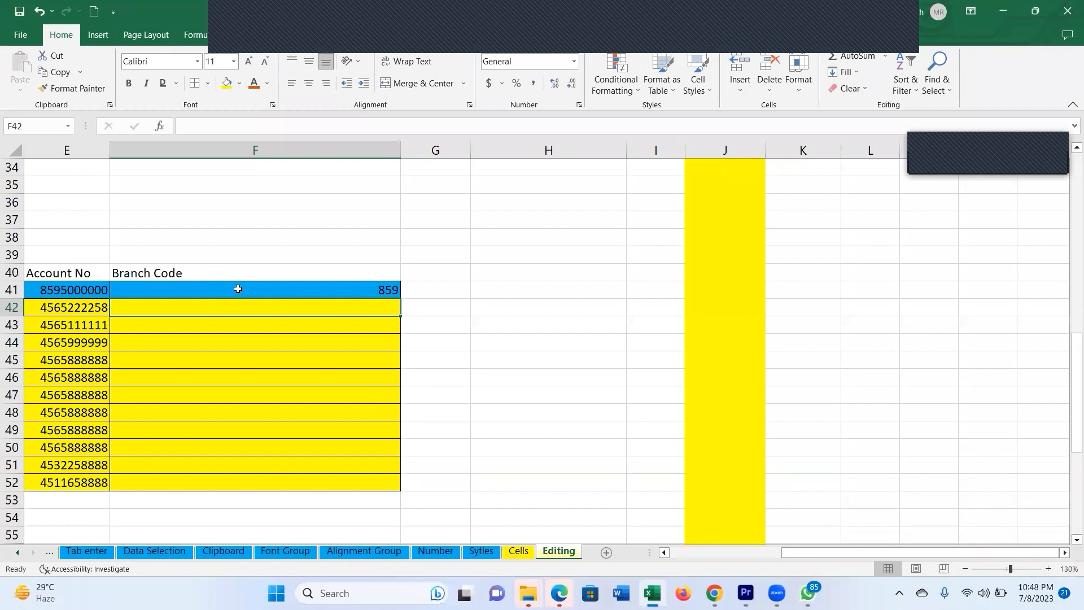
key("ctrl+e")
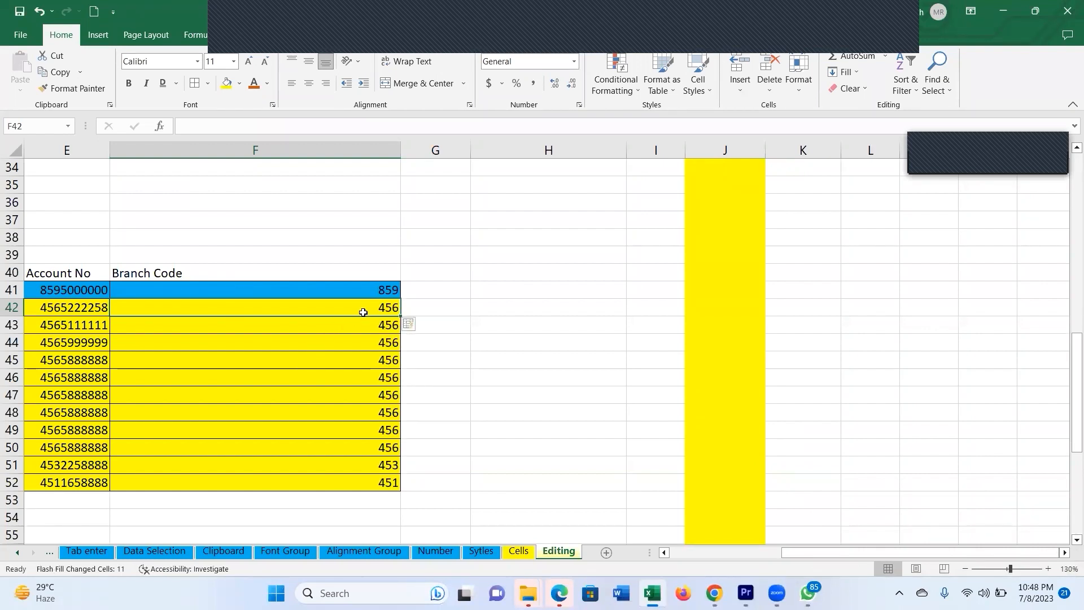
- Narrow column F, which holds the pasted table's branch codes
left_click_drag(366, 310, 369, 474)
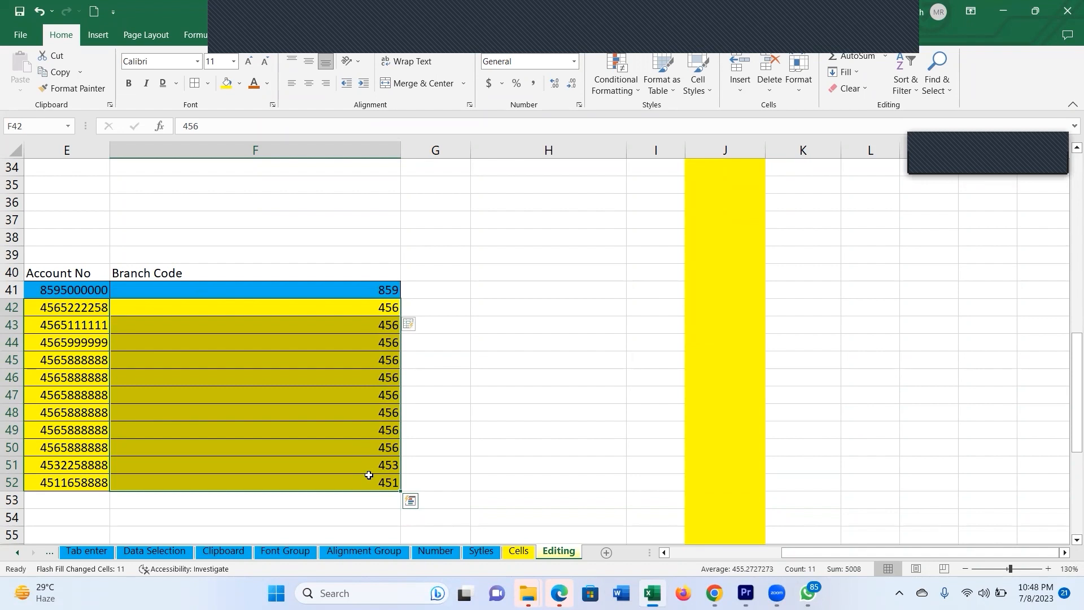
left_click(340, 354)
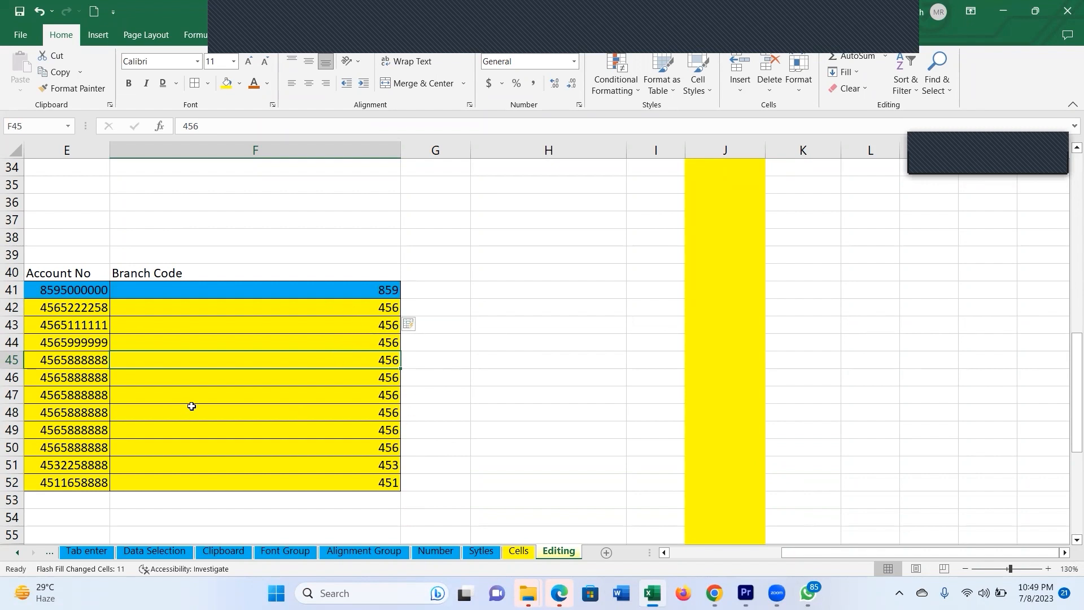
left_click_drag(401, 150, 288, 150)
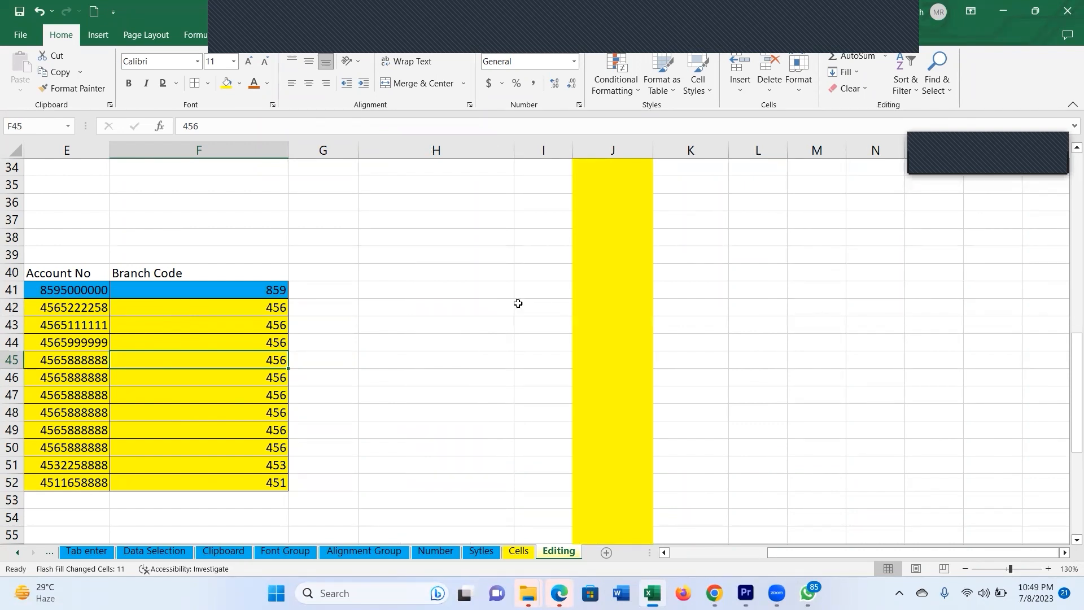
- Select the whole pasted Account No and Branch Code table, E40:F52
left_click(921, 94)
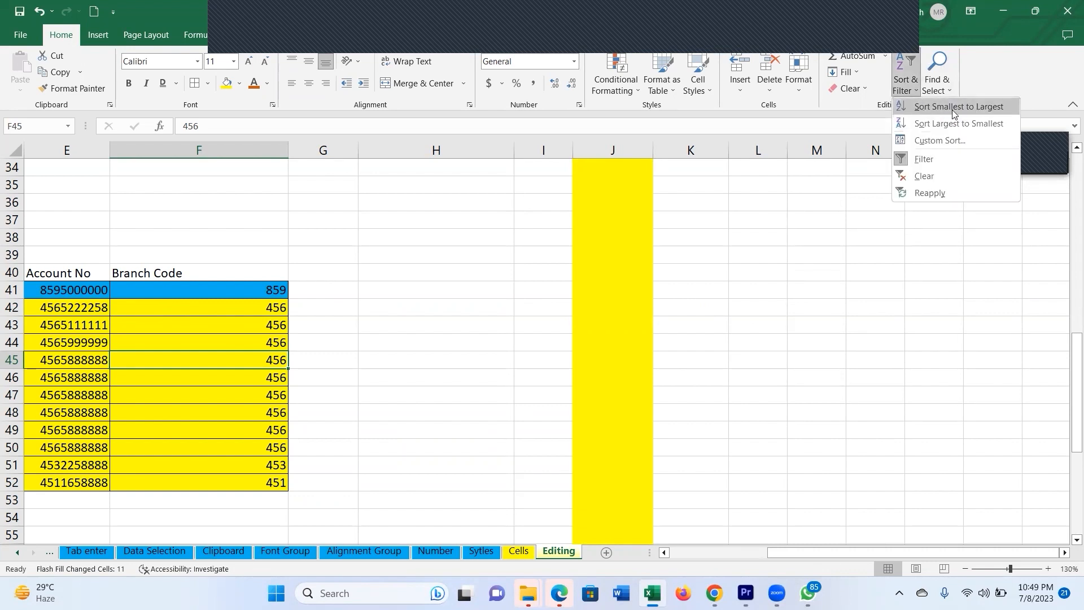
left_click(536, 314)
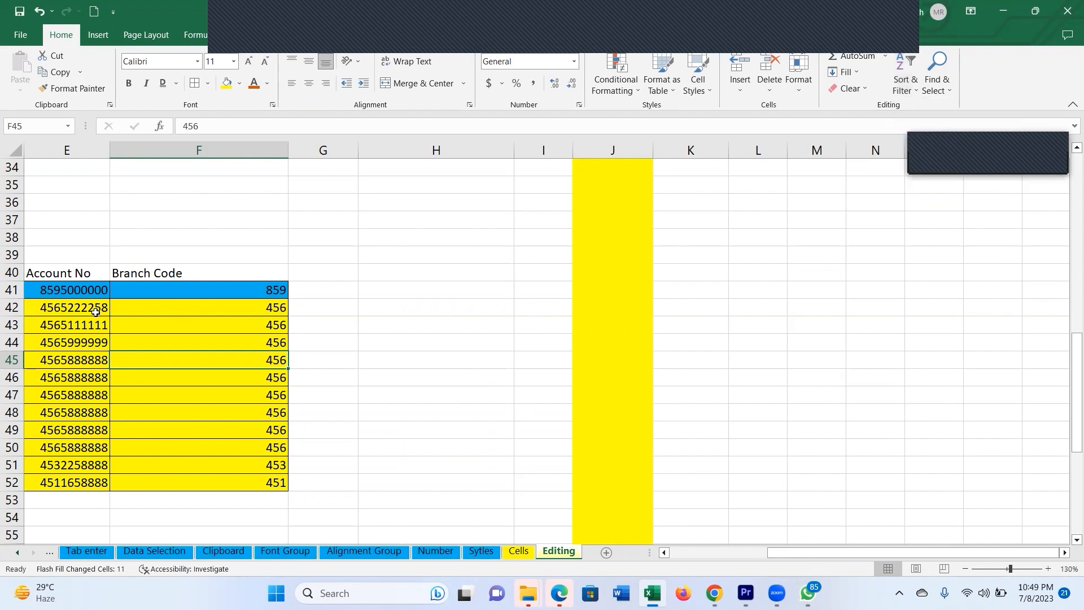
mouse_move(89, 279)
left_mouse_down()
mouse_move(160, 305)
mouse_move(196, 399)
mouse_move(195, 477)
left_mouse_up()
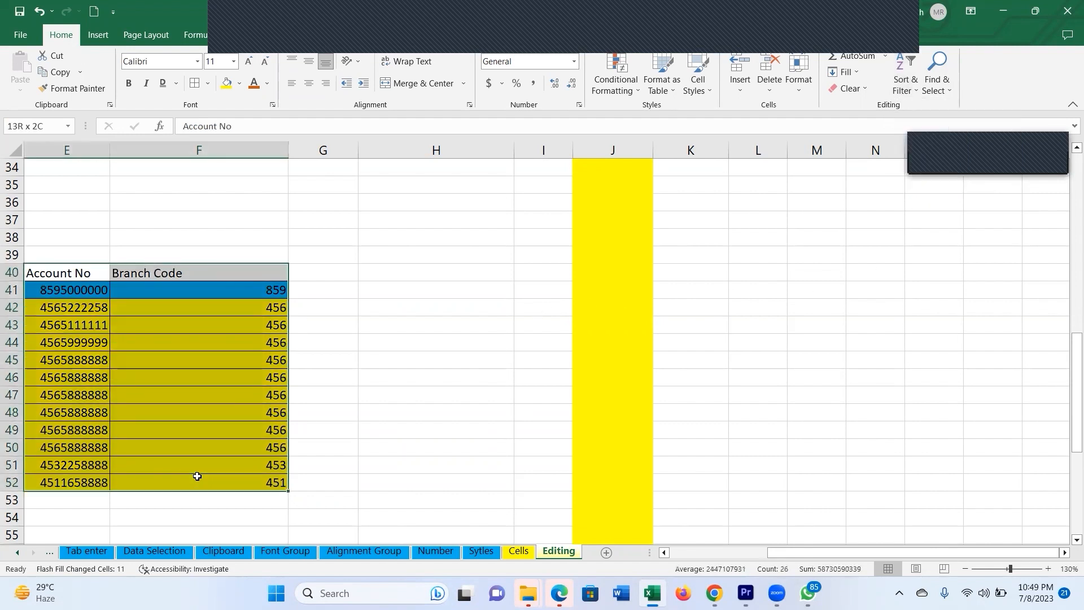
left_click(98, 35)
left_click(348, 352)
left_click_drag(69, 272, 240, 478)
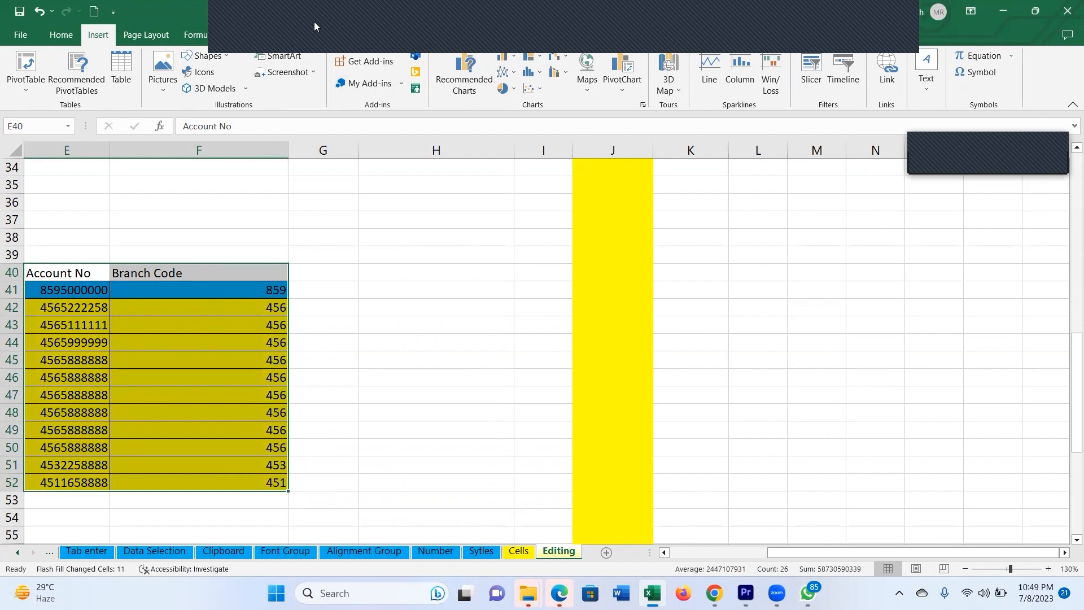
left_click(72, 37)
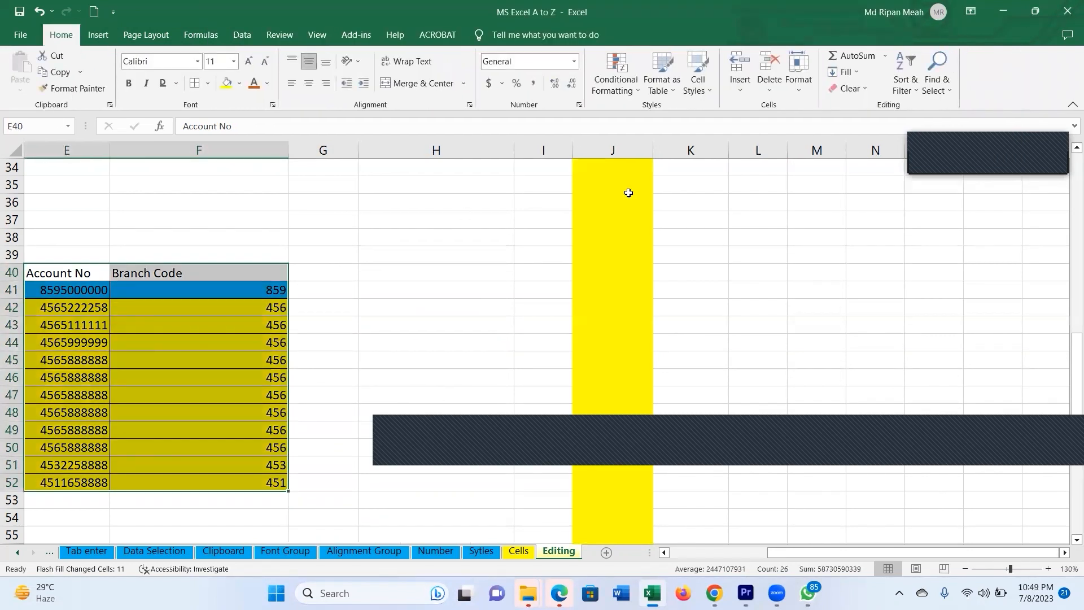
- Turn off the sheet's existing filter and apply a filter to the Account No and Branch Code headers in E40:F40
left_click(915, 89)
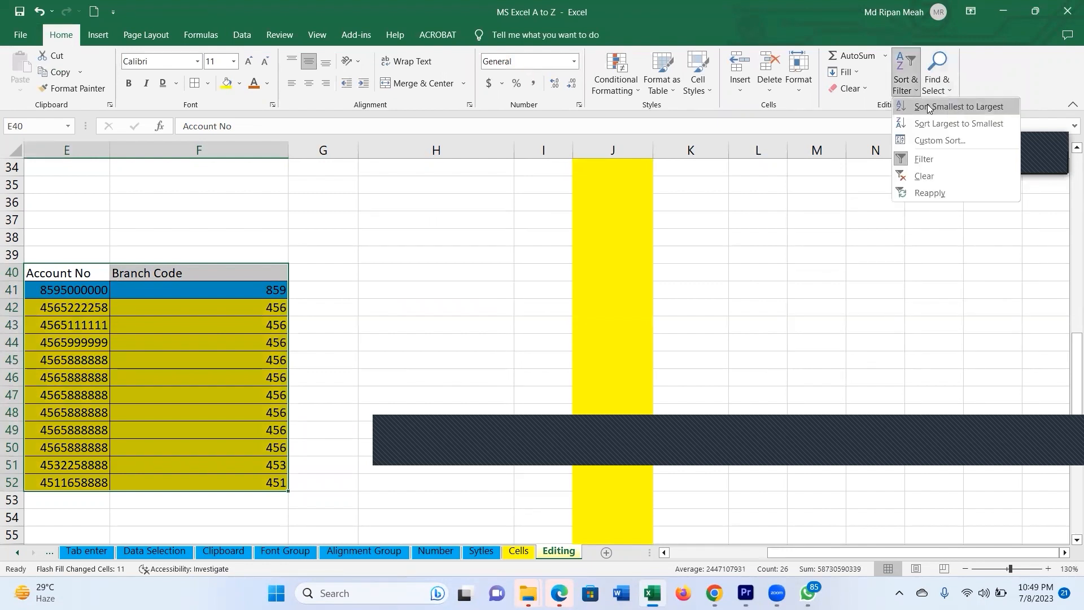
left_click(922, 160)
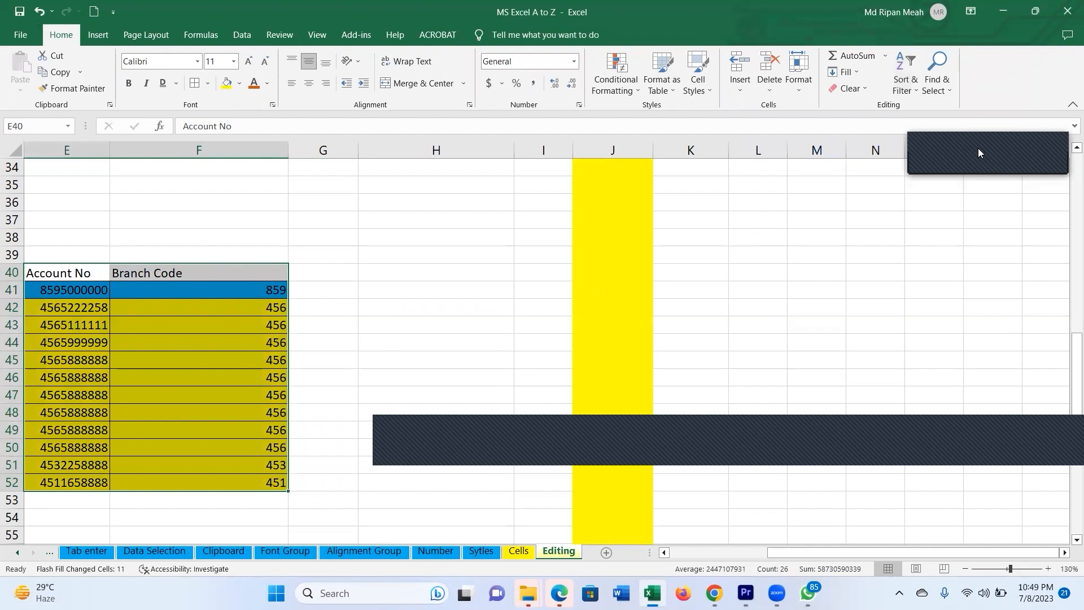
left_click(199, 272, "shift")
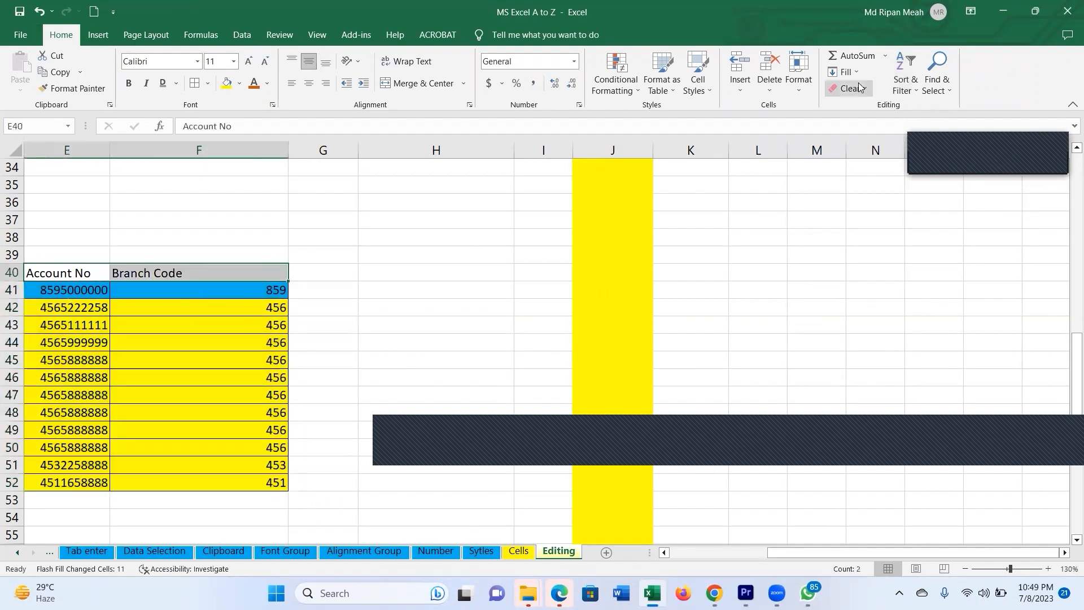
left_click(905, 83)
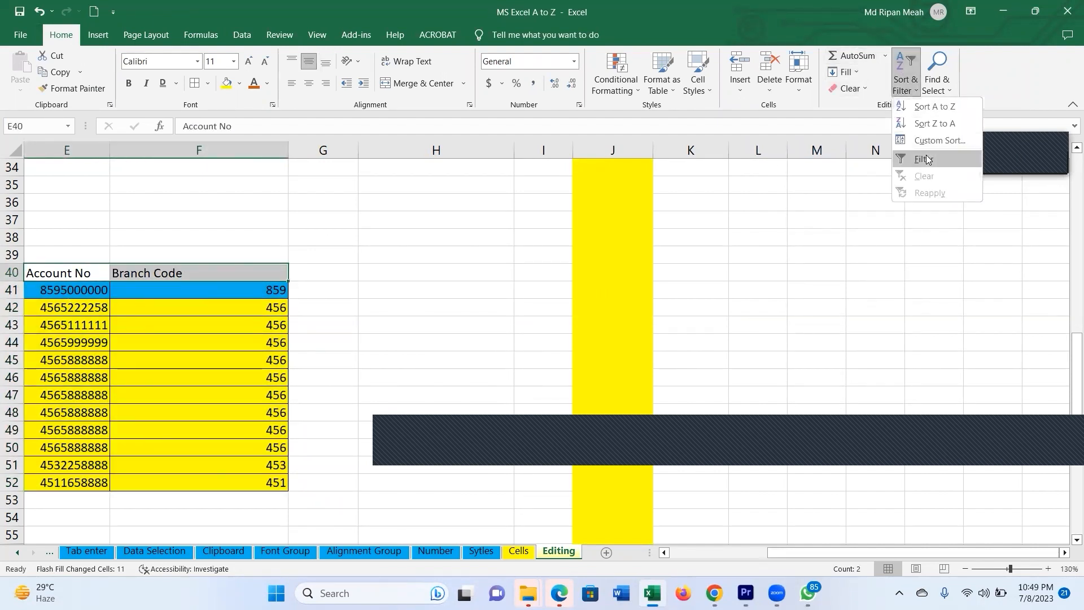
left_click(926, 160)
left_click(349, 356)
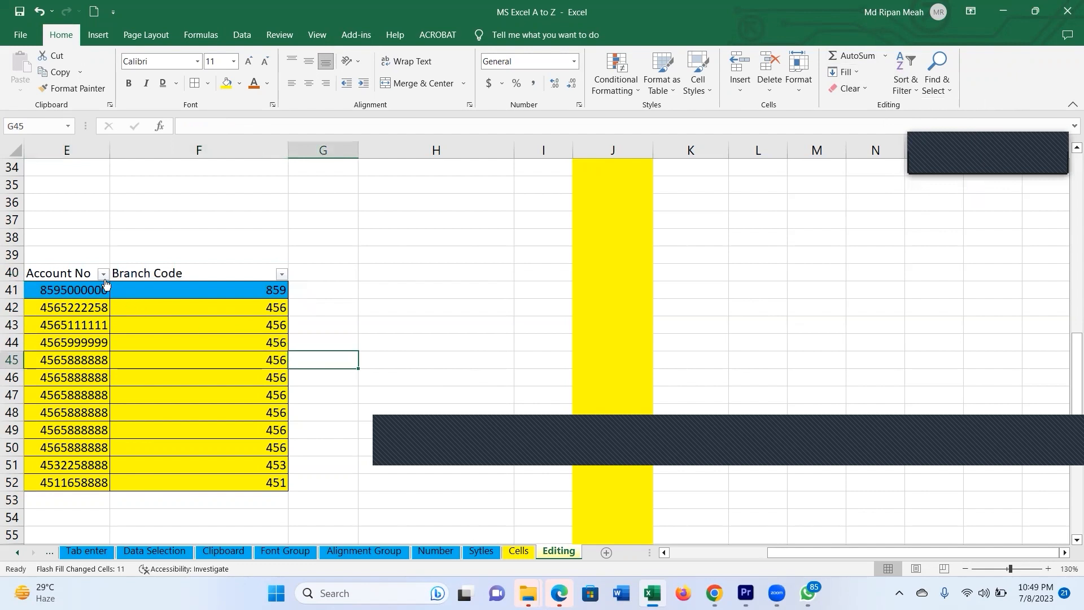
- Sort the filtered table by Branch Code from smallest to largest, and re-sort it from largest to smallest
left_click(281, 273)
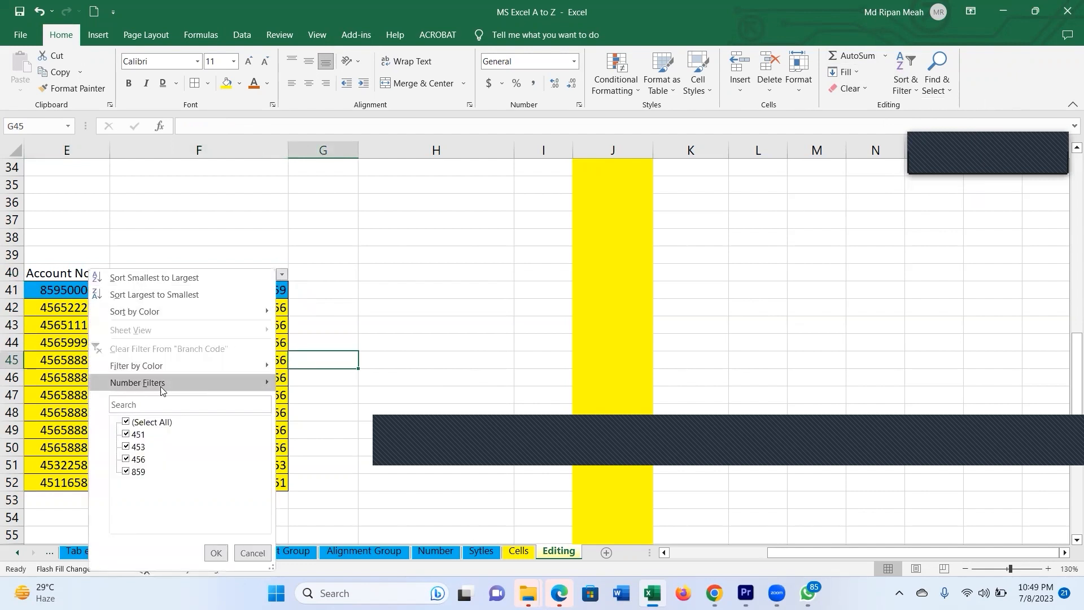
left_click(142, 278)
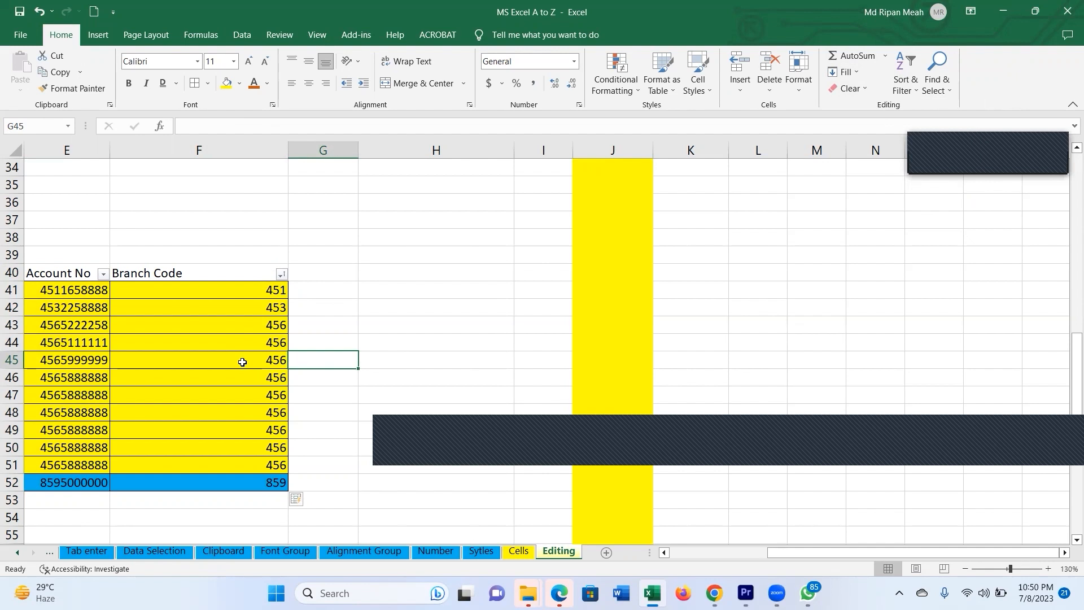
left_click(283, 275)
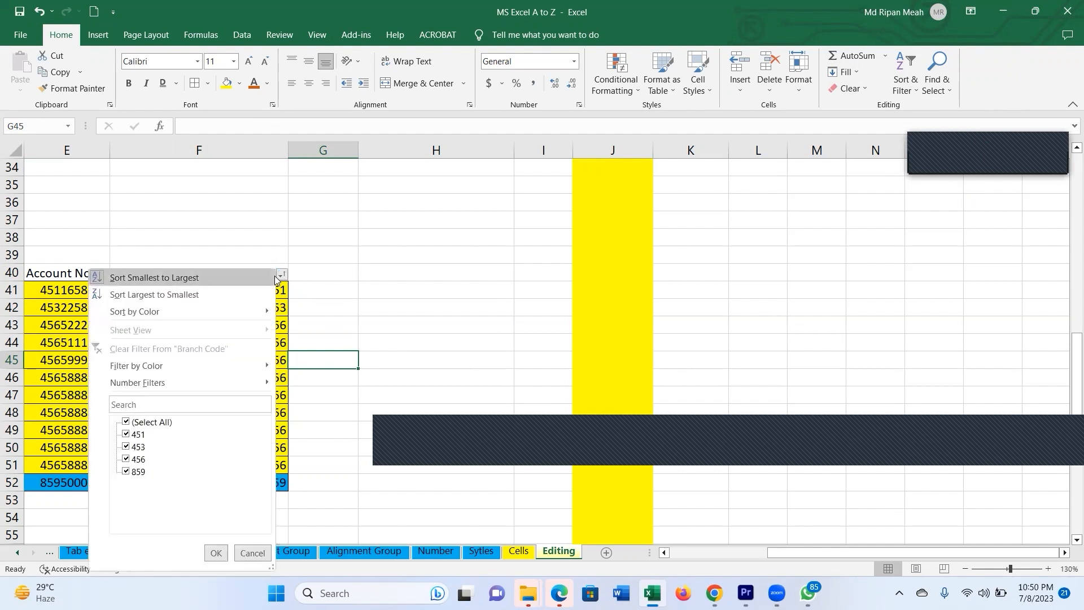
left_click(189, 297)
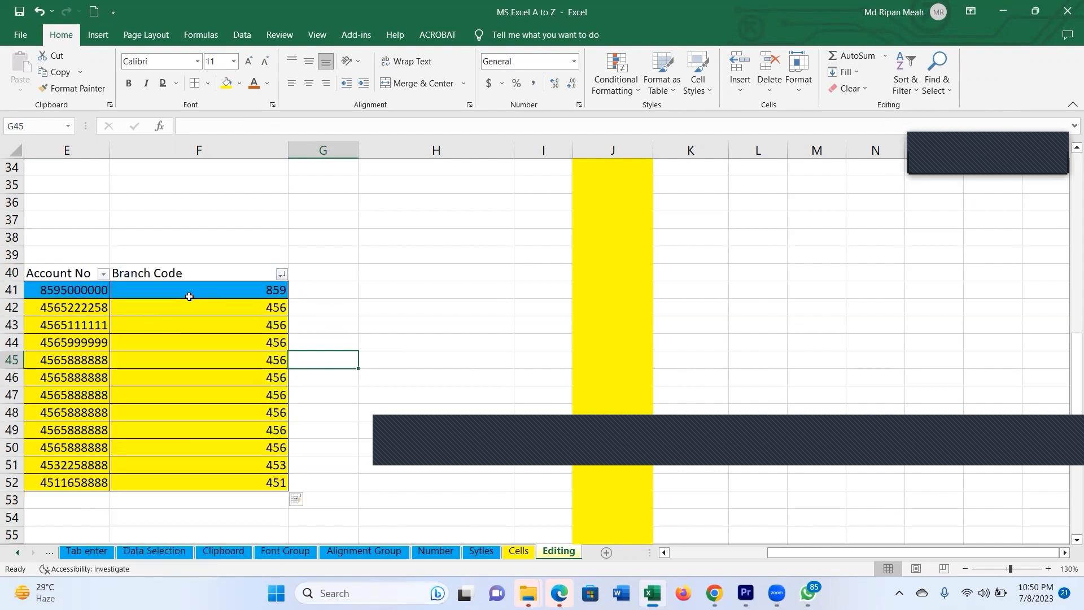
left_click(251, 290)
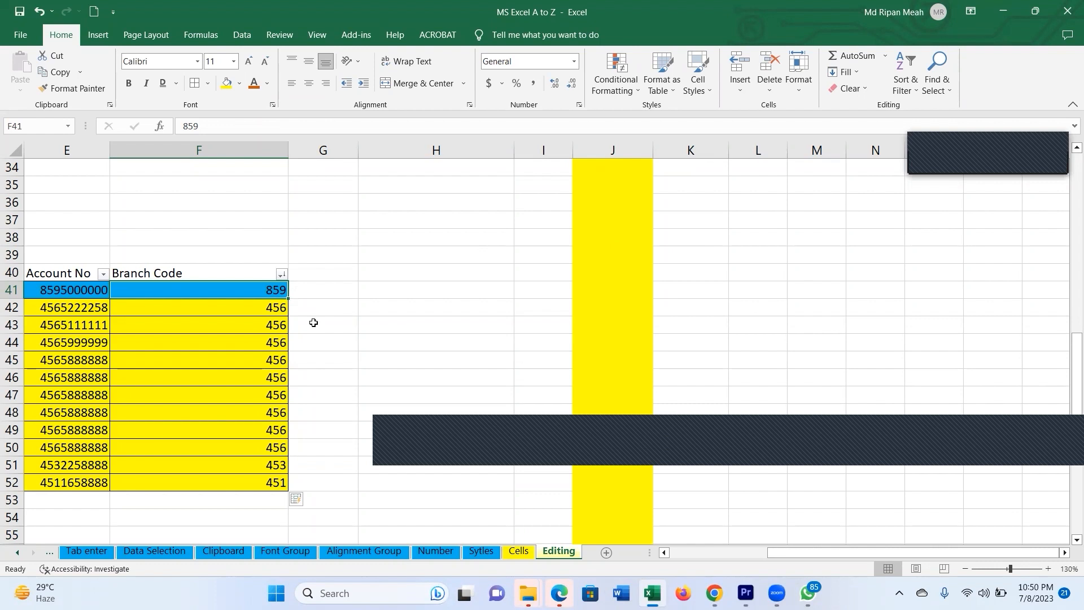
- Search the sheet for 859 with Find and go to the next matching cell
left_click(944, 90)
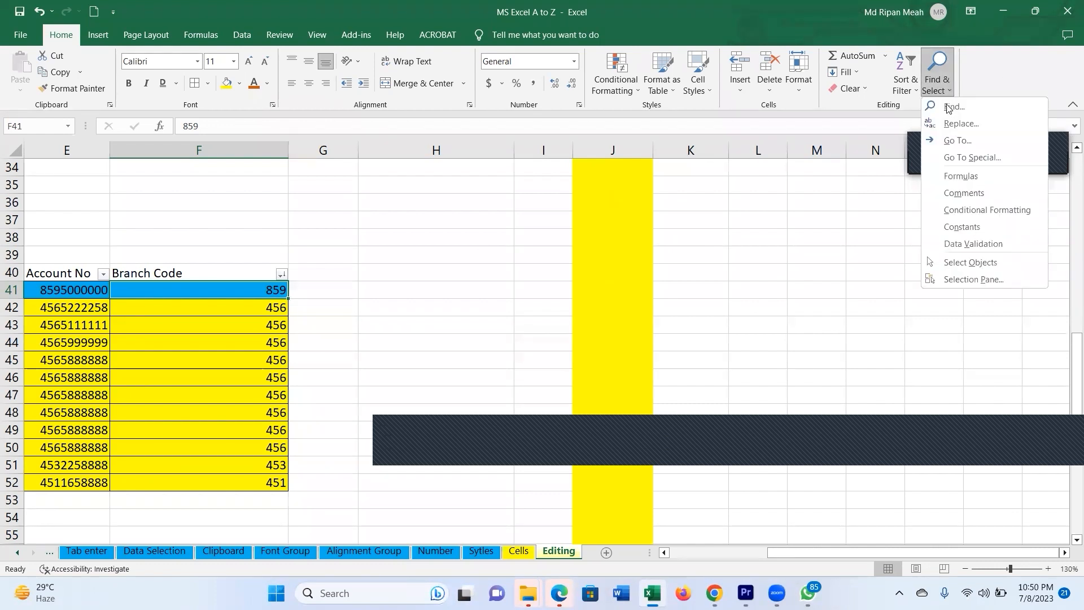
left_click(954, 107)
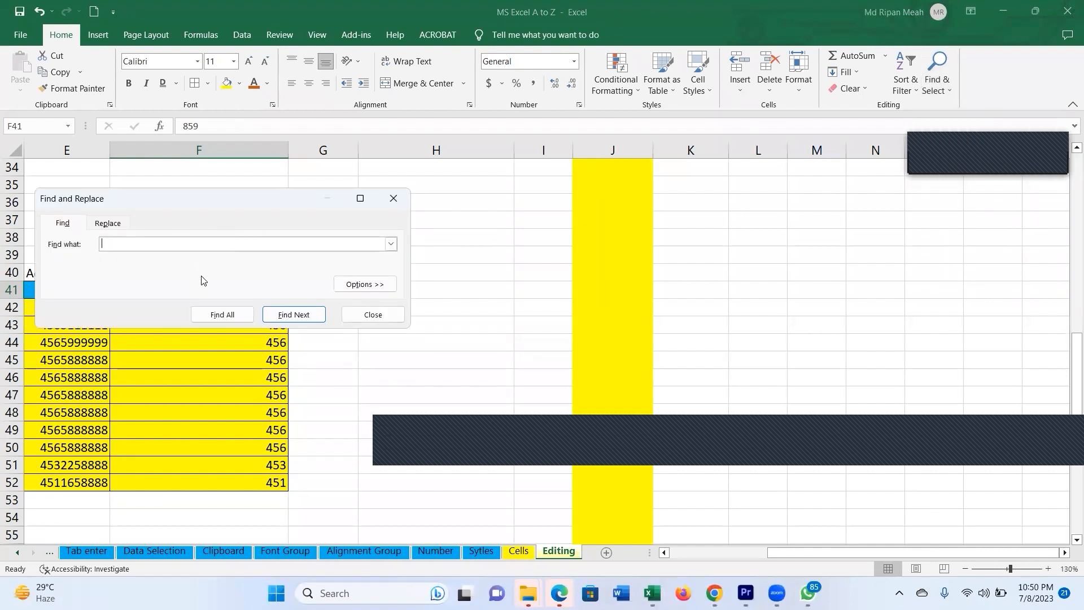
left_click_drag(255, 198, 640, 207)
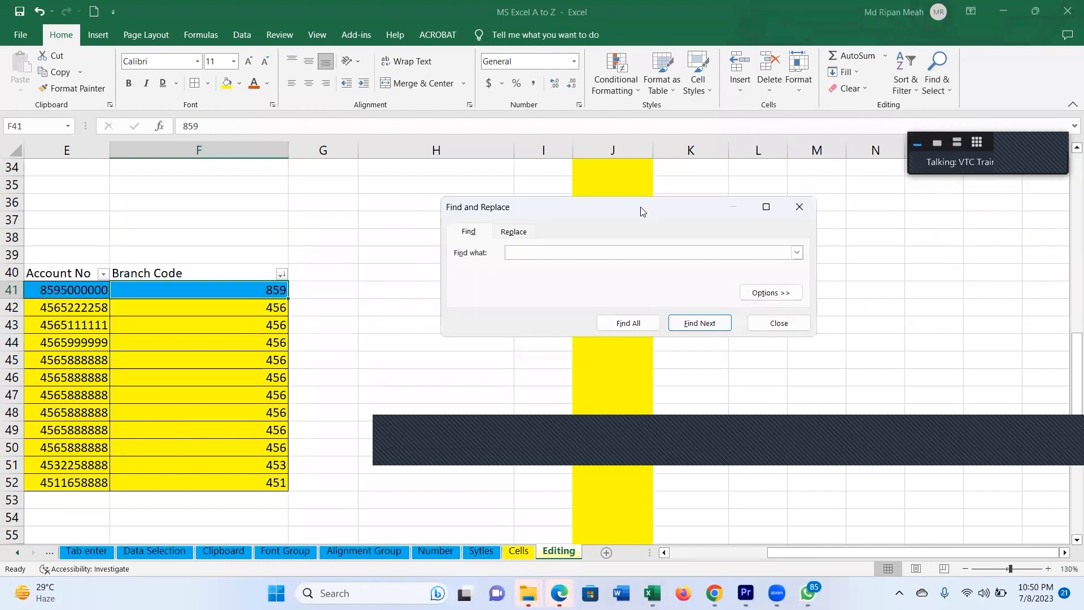
type("859")
left_click(712, 330)
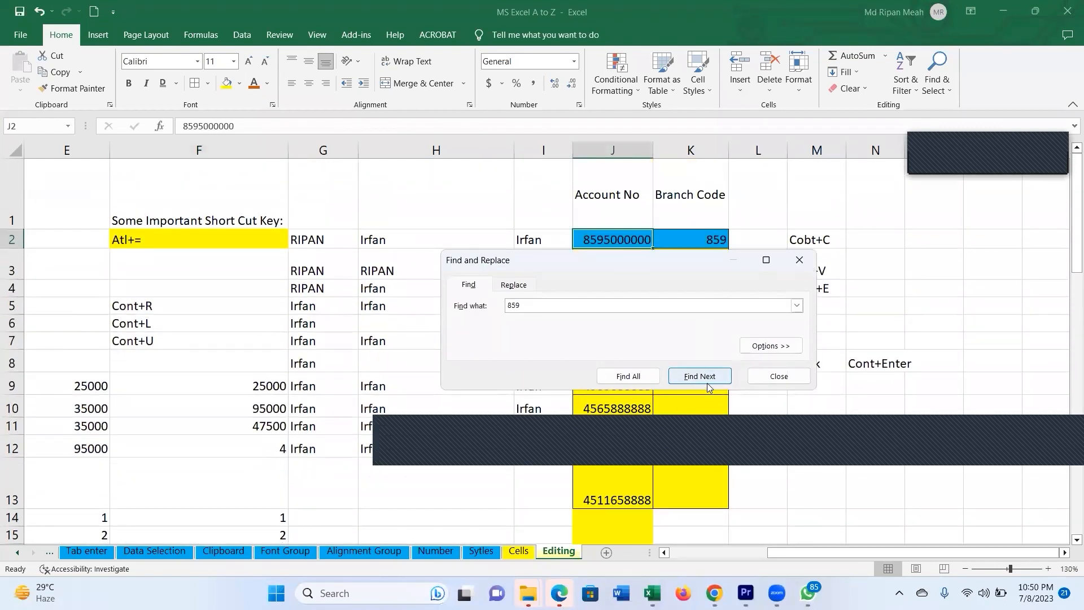
- List all cells containing 859, look through the matches and close the search
left_click(631, 376)
scroll(585, 427, "down", 1)
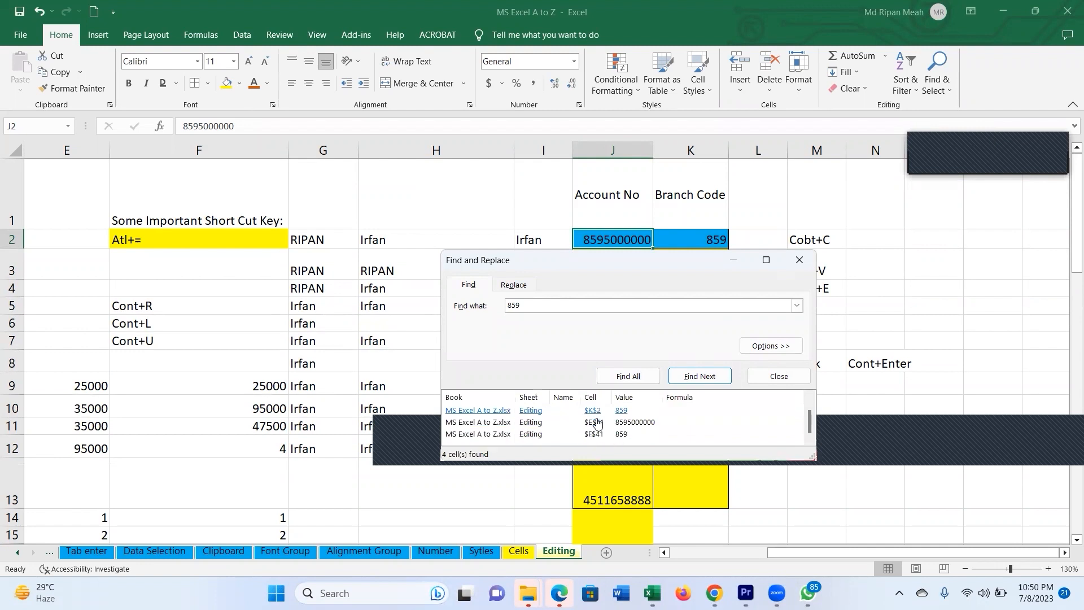
scroll(594, 430, "up", 1)
scroll(596, 436, "down", 1)
scroll(597, 435, "up", 1)
scroll(597, 435, "down", 1)
scroll(595, 421, "up", 1)
scroll(596, 421, "down", 1)
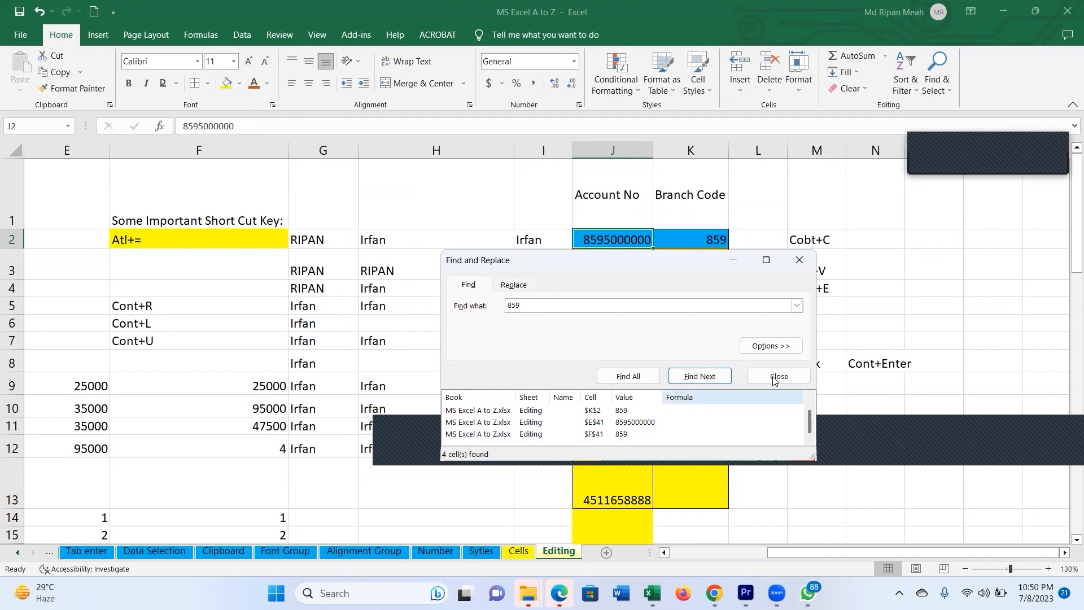
left_click(799, 259)
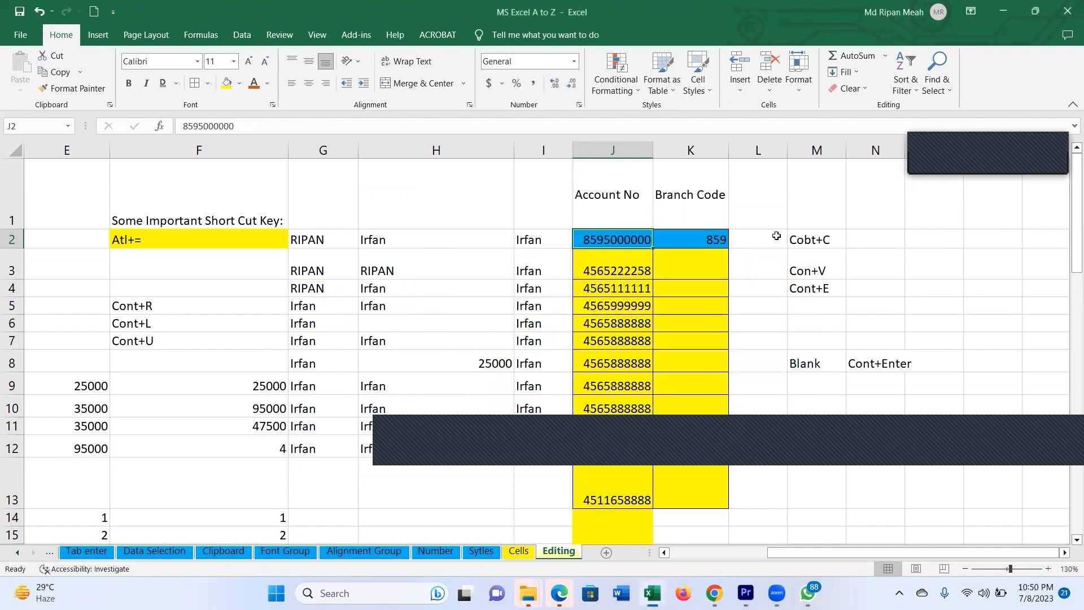
- Replace all occurrences of 859 in the sheet with 111, and undo the replacement
left_click(948, 92)
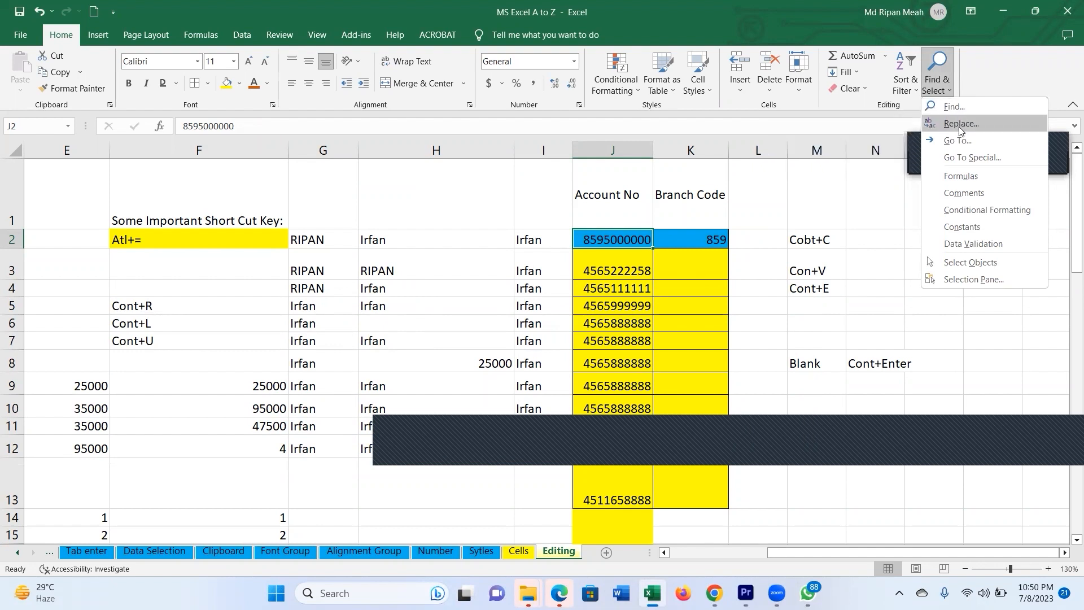
left_click(959, 123)
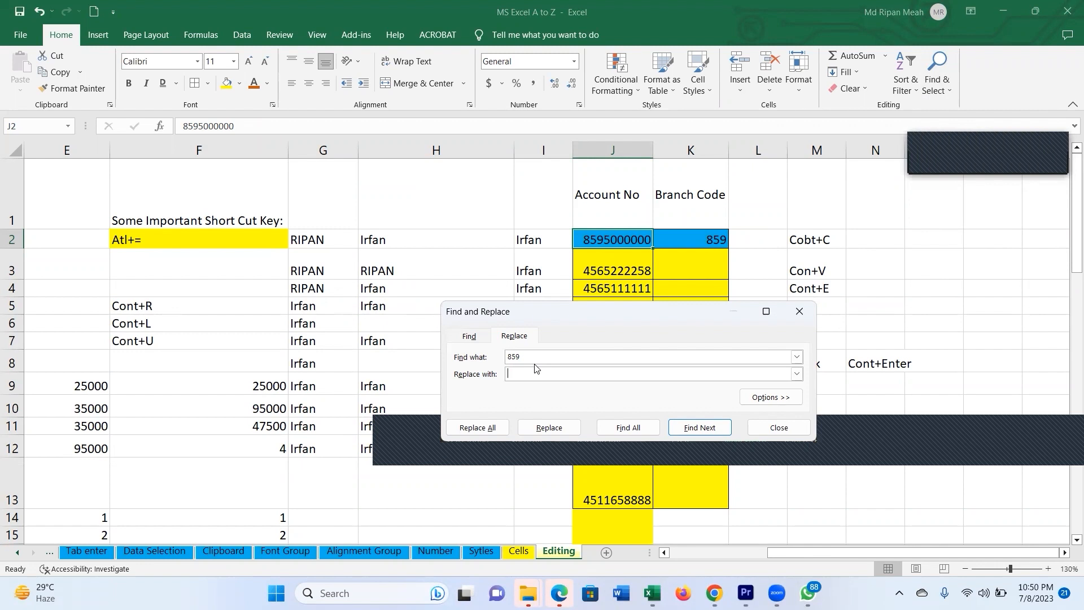
type("1111")
key("BackSpace")
left_click(491, 429)
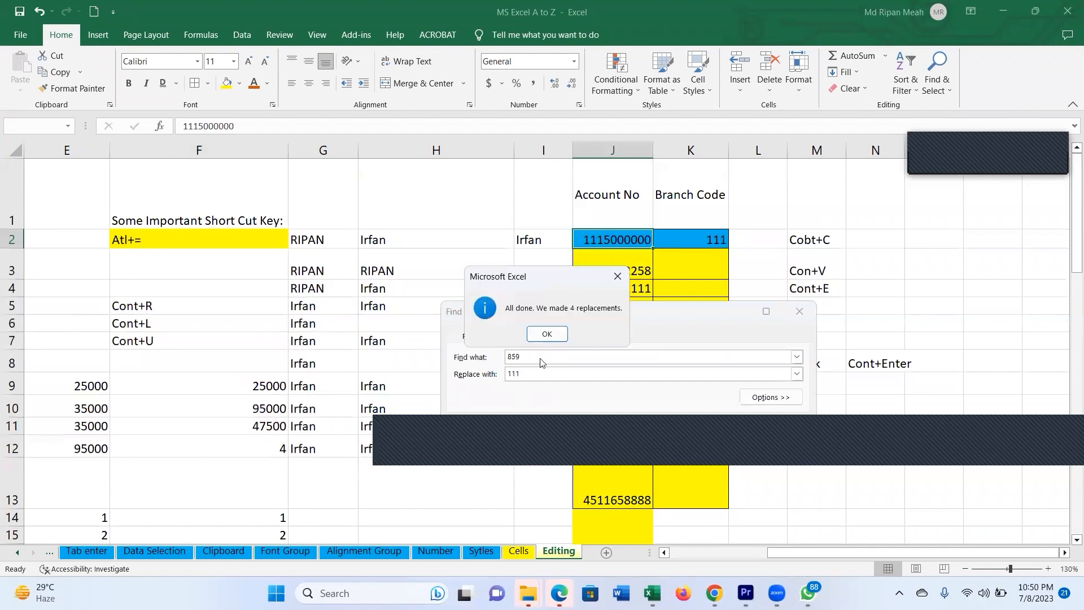
left_click(551, 337)
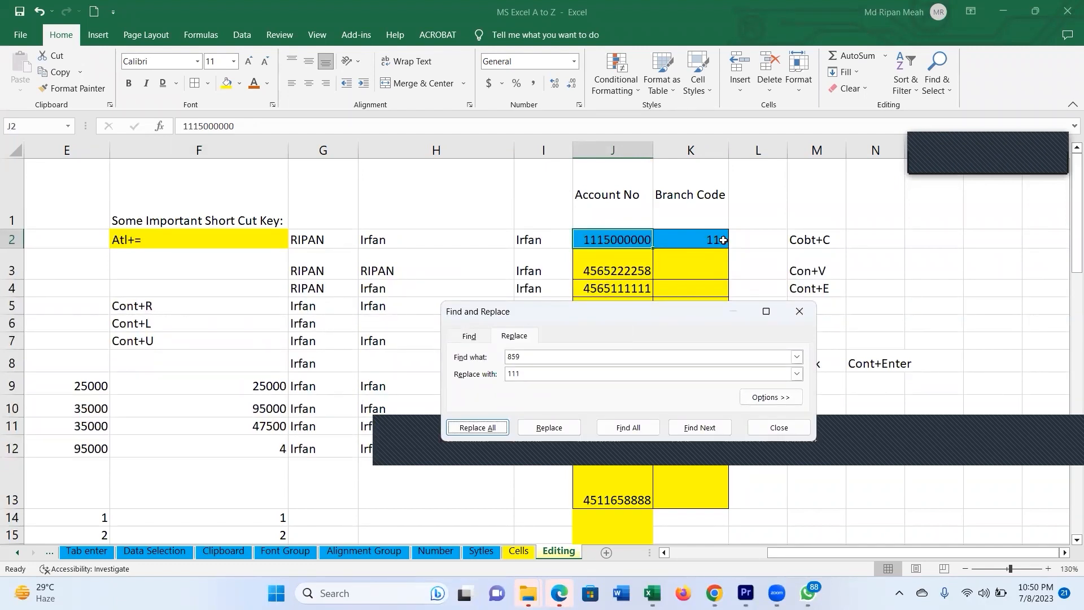
left_click(799, 311)
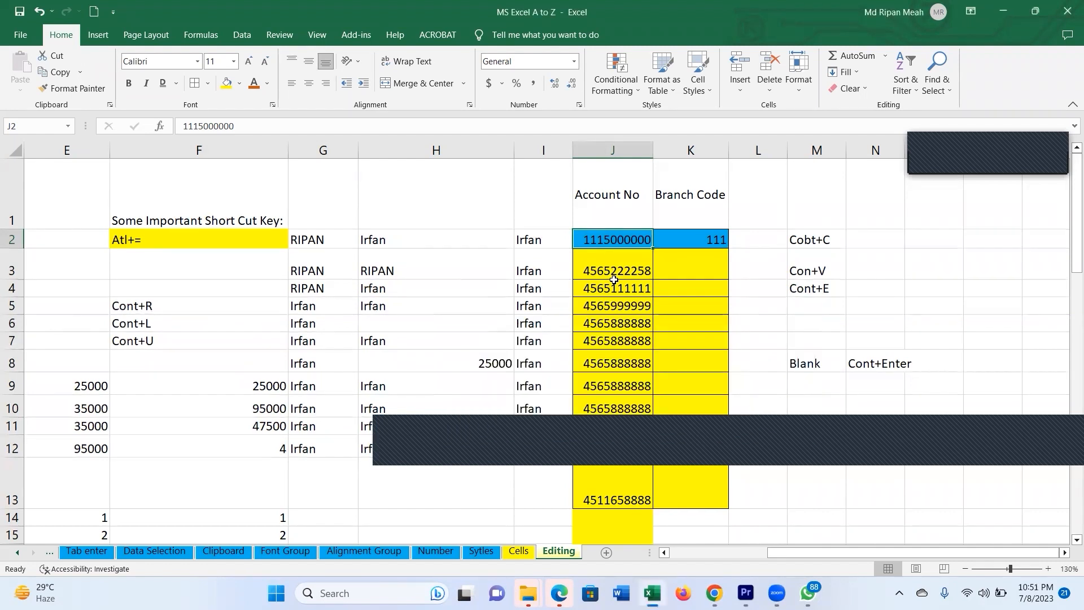
key("ctrl+z")
left_click(949, 92)
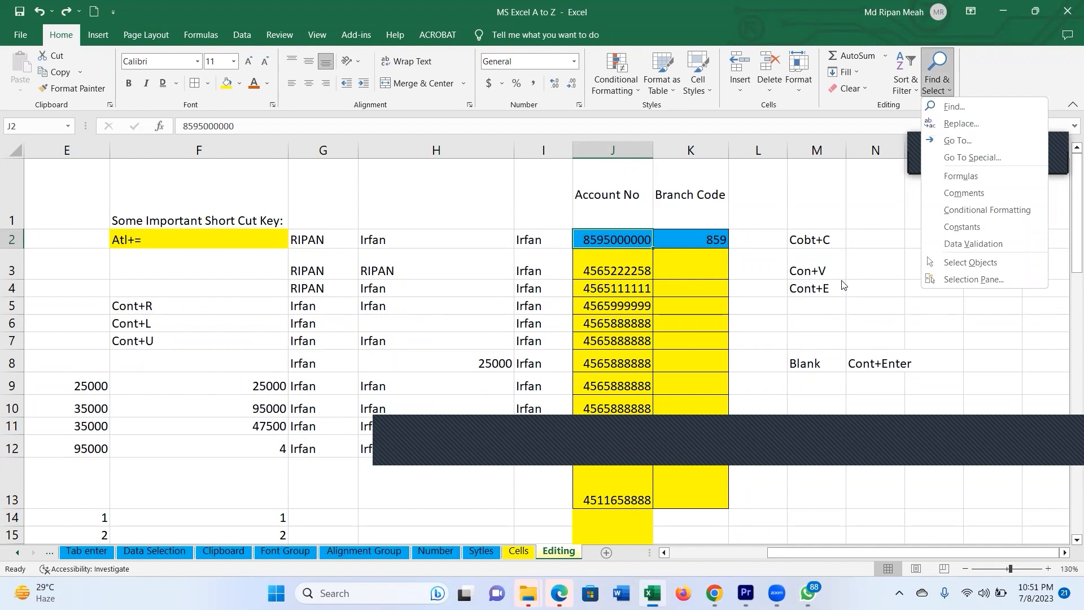
left_click(421, 317)
scroll(426, 306, "down", 1)
scroll(426, 307, "up", 1)
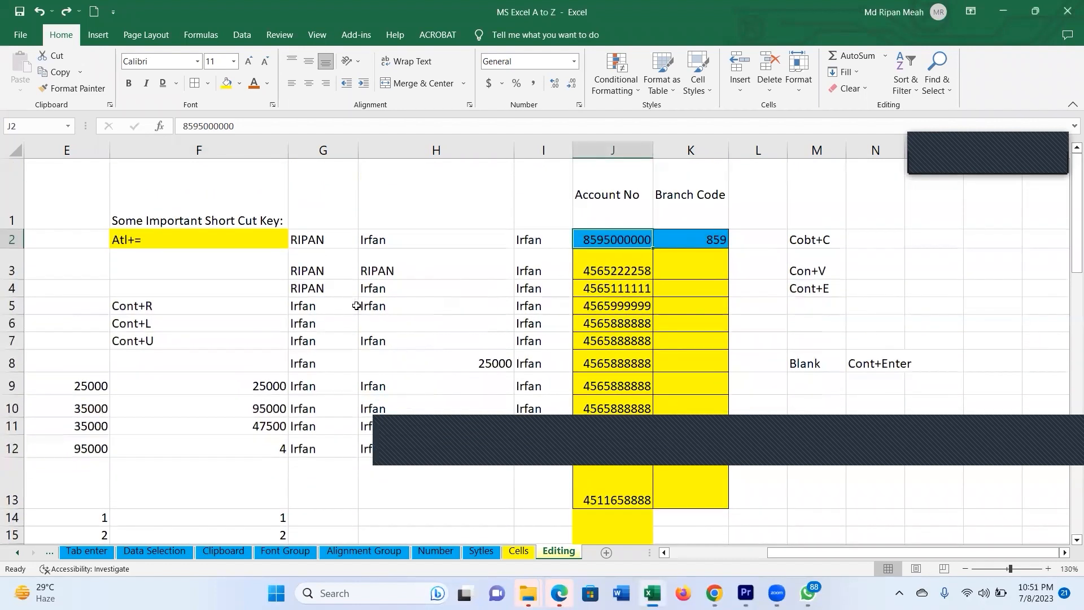
left_click_drag(320, 236, 543, 427)
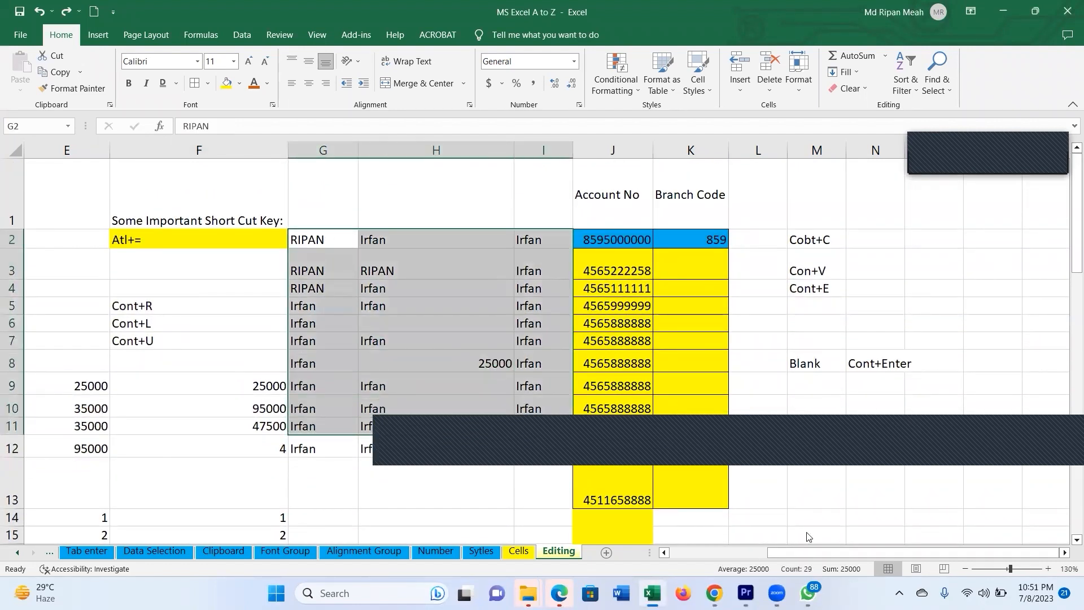
left_click_drag(309, 310, 373, 390)
left_click(325, 414)
- Clear the contents of G9:H11 and I9:I11 to create blank cells in the list of names
left_click_drag(306, 389, 404, 431)
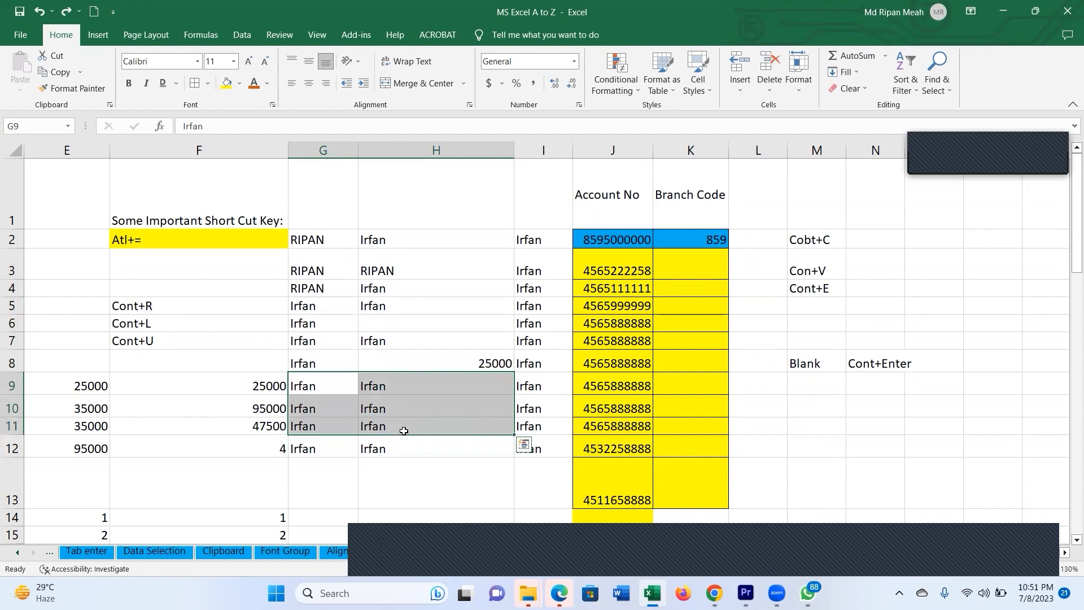
key("Delete")
left_click_drag(528, 385, 529, 428)
key("Delete")
left_click_drag(317, 242, 515, 441)
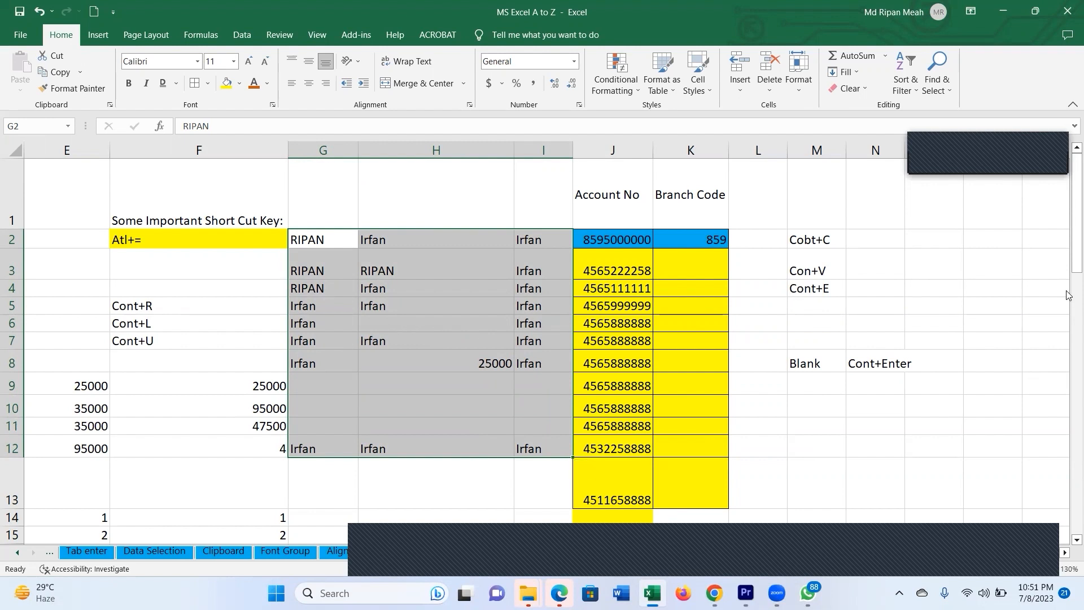
left_click(949, 92)
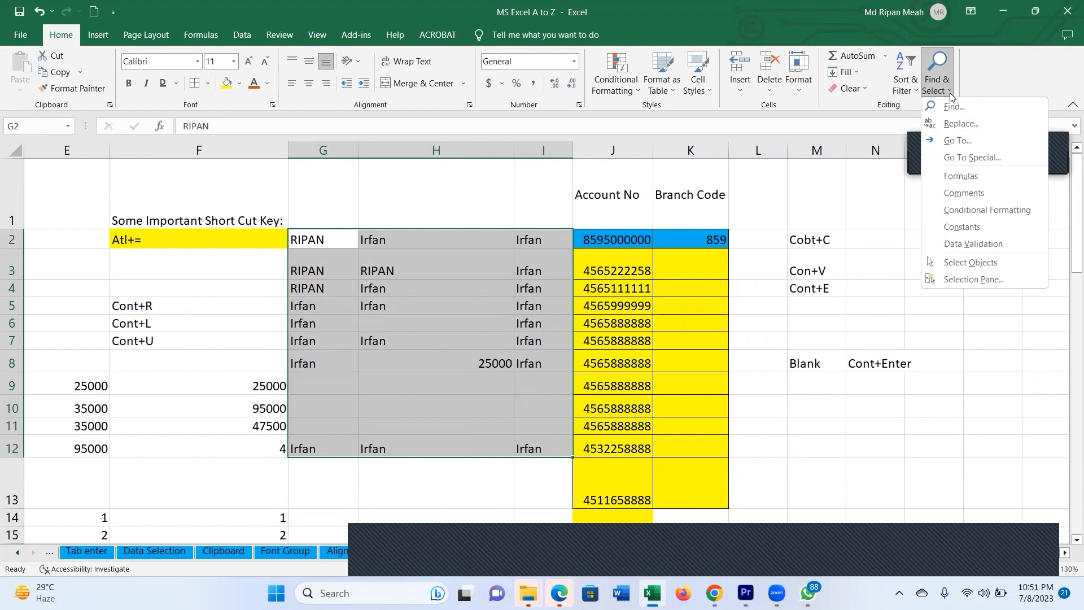
key("Escape")
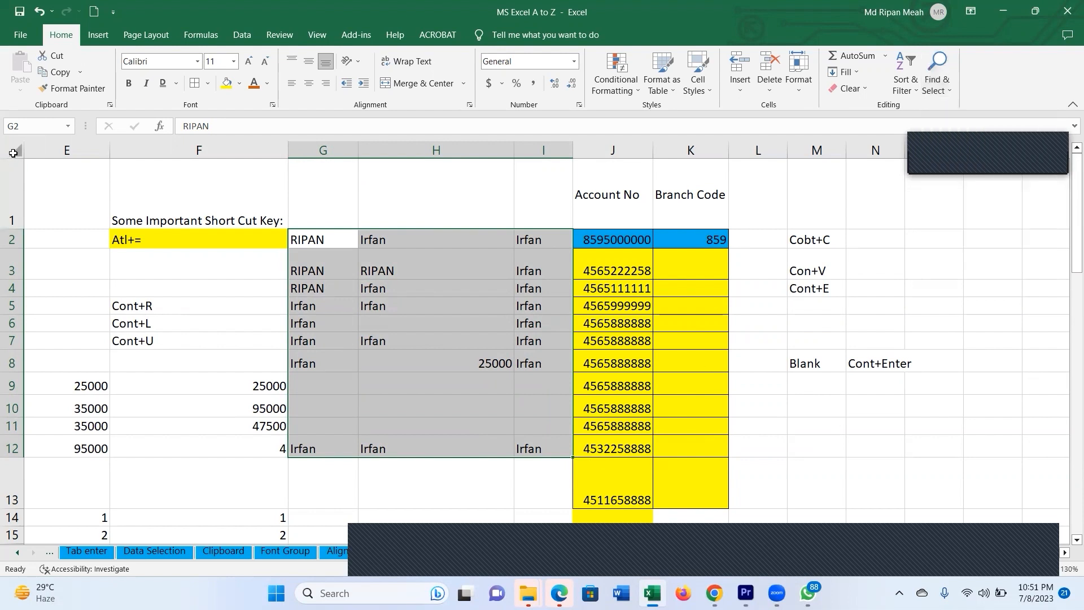
- Select the whole sheet and use Go To Special to select only its blank cells
left_click(13, 153)
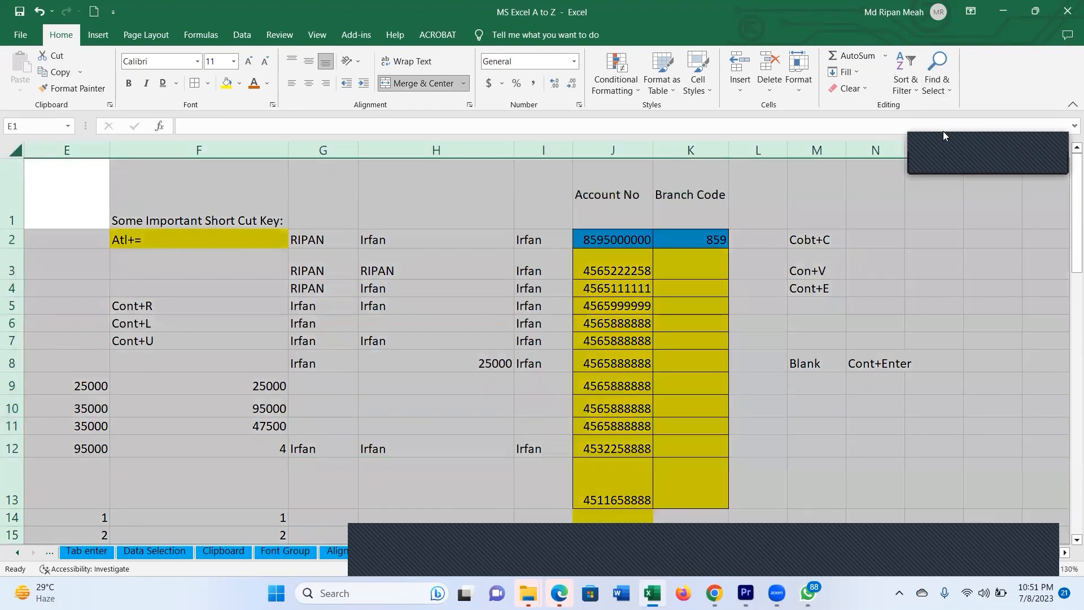
left_click(938, 84)
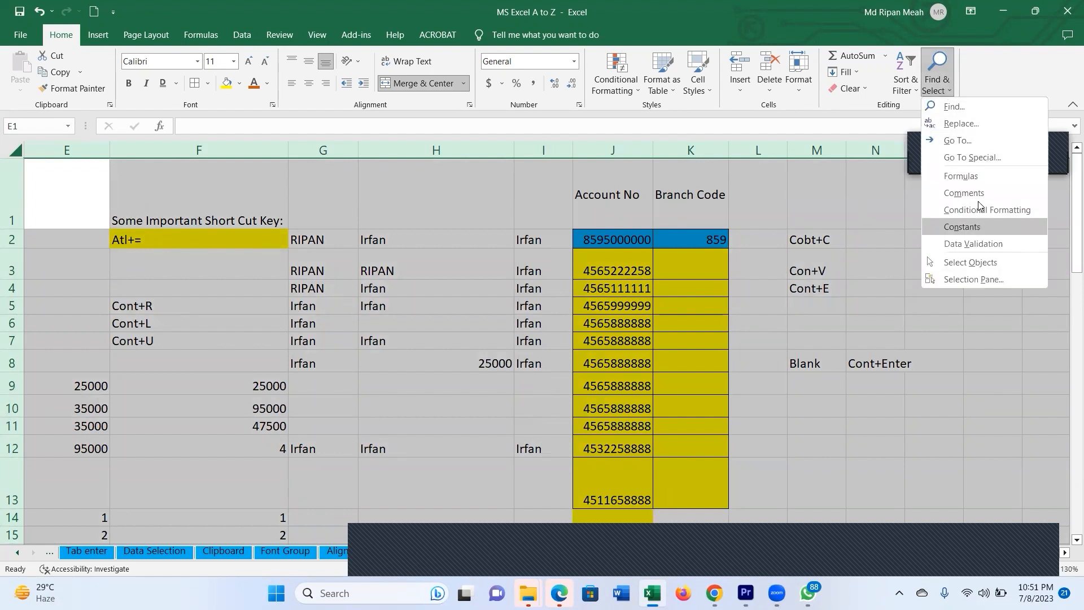
left_click(972, 159)
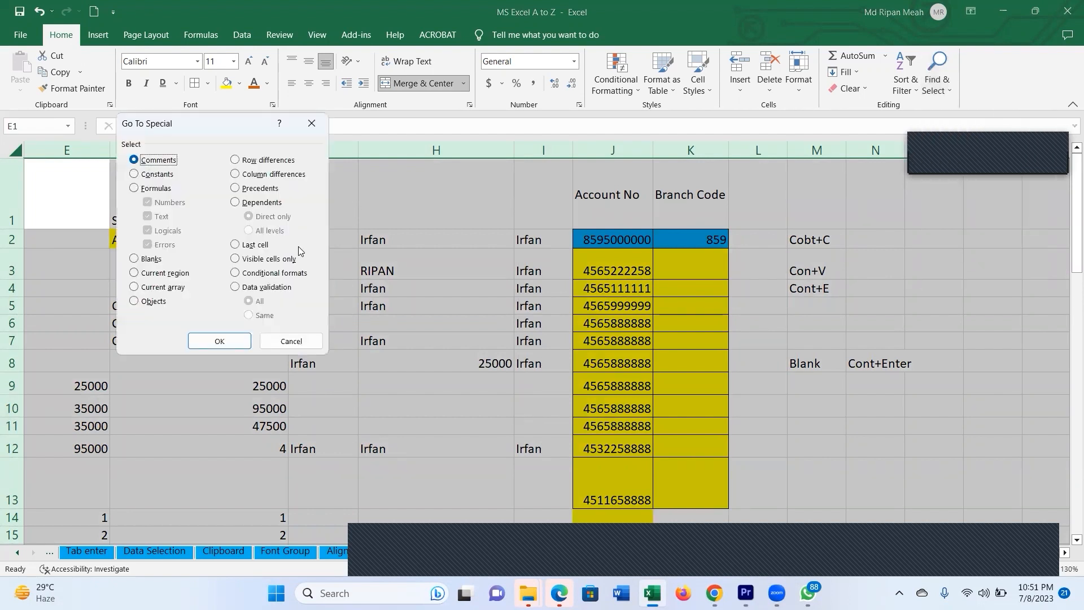
left_click(135, 259)
left_click(207, 342)
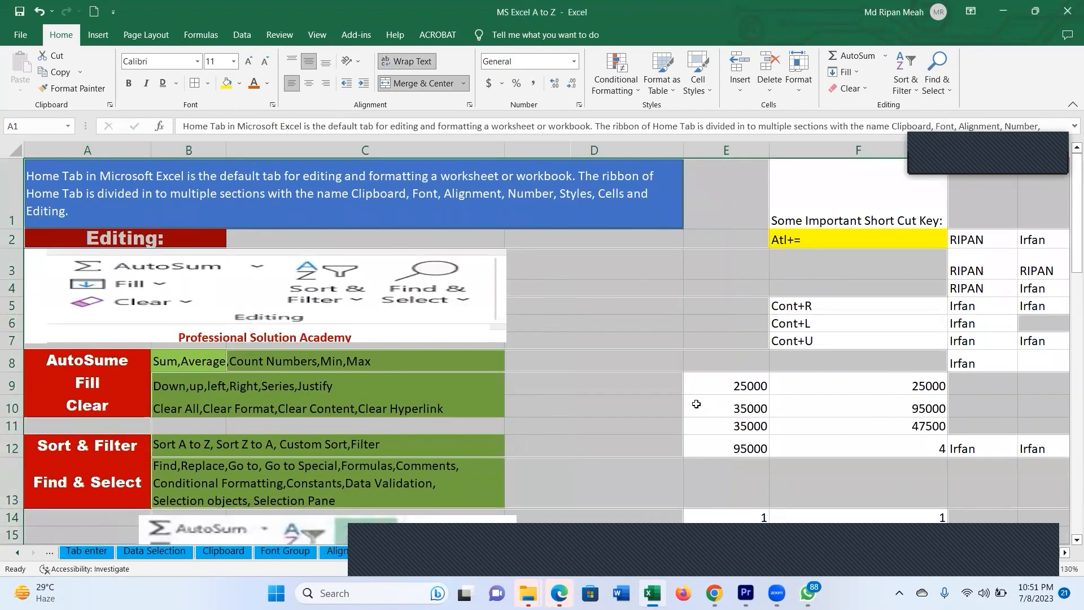
scroll(639, 321, "down", 4)
scroll(639, 321, "down", 11)
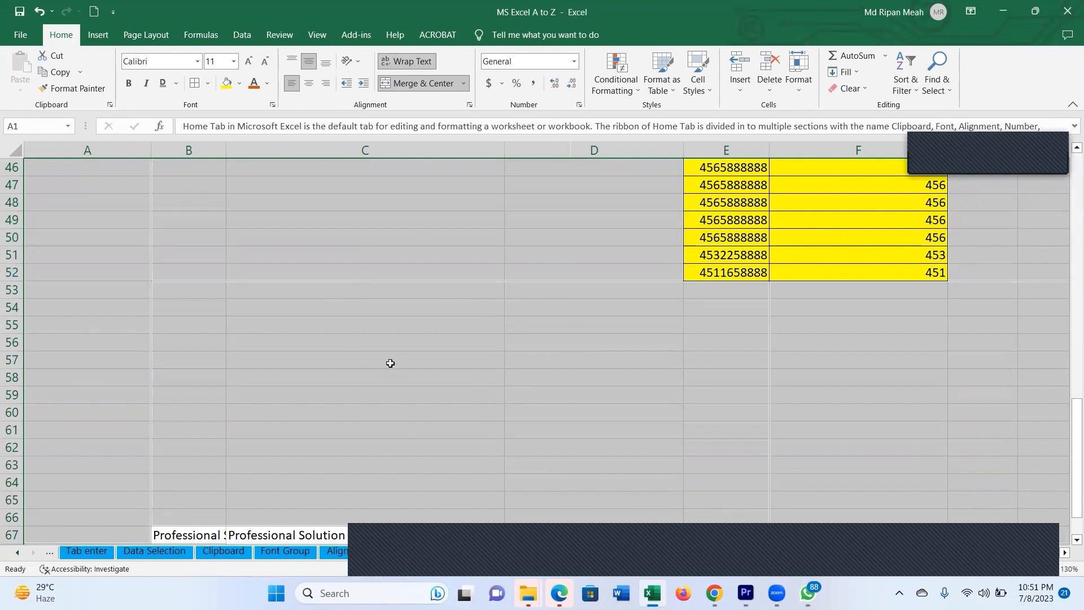
scroll(390, 363, "up", 5)
scroll(390, 363, "up", 10)
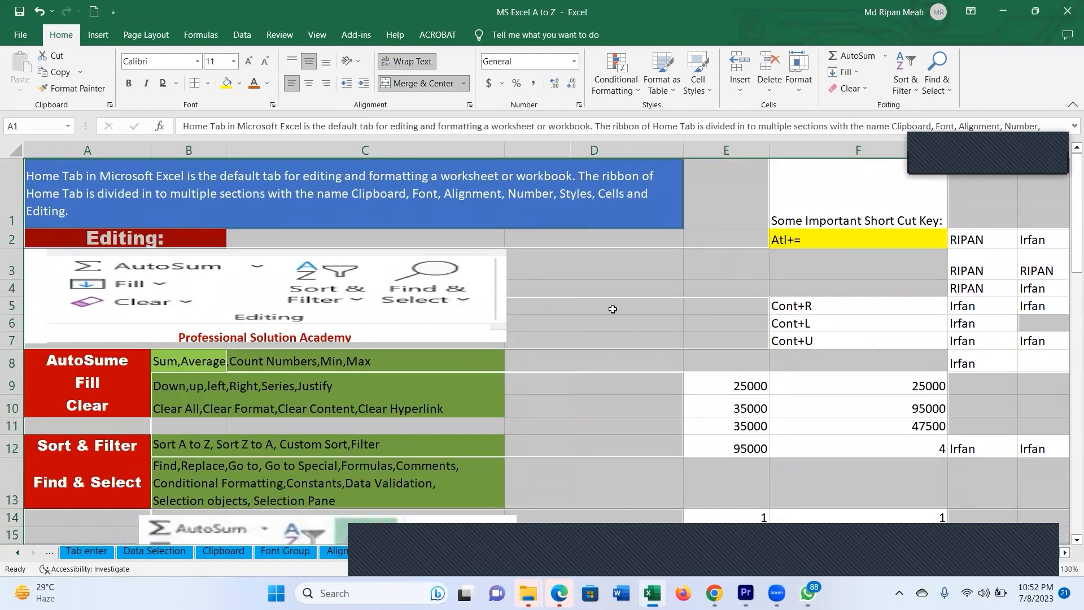
- Fill all the selected blank cells in the sheet with the letter R in a single entry
left_click(612, 289, "ctrl")
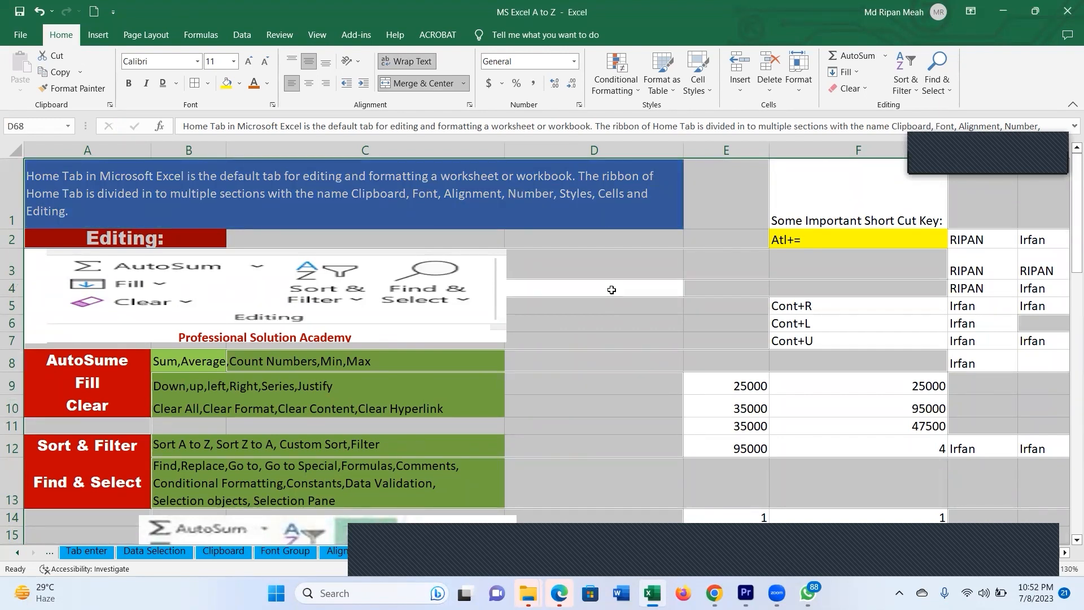
type("R")
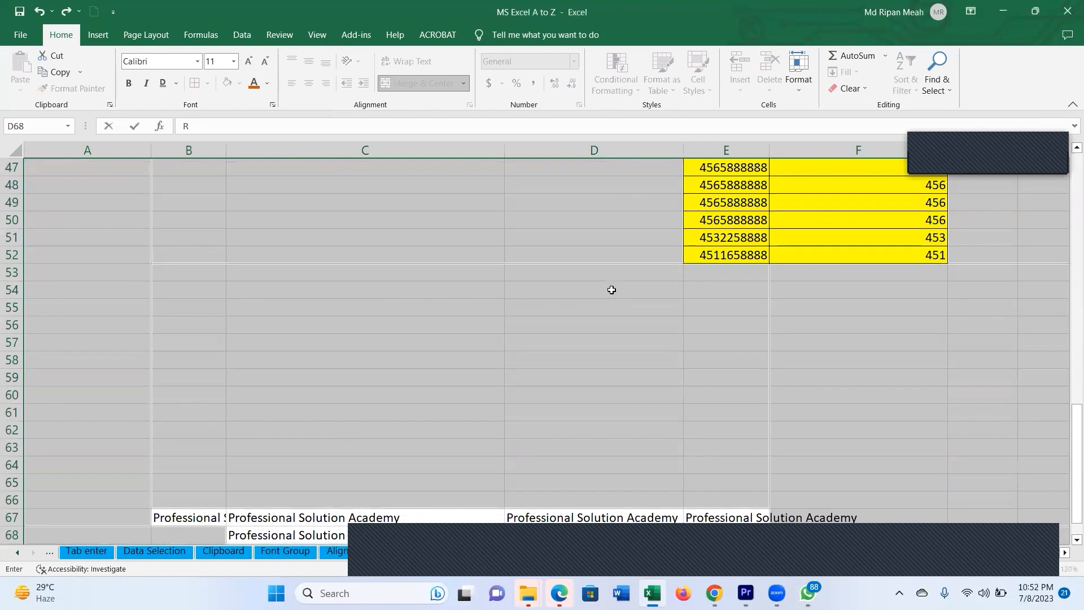
scroll(592, 311, "down", 1)
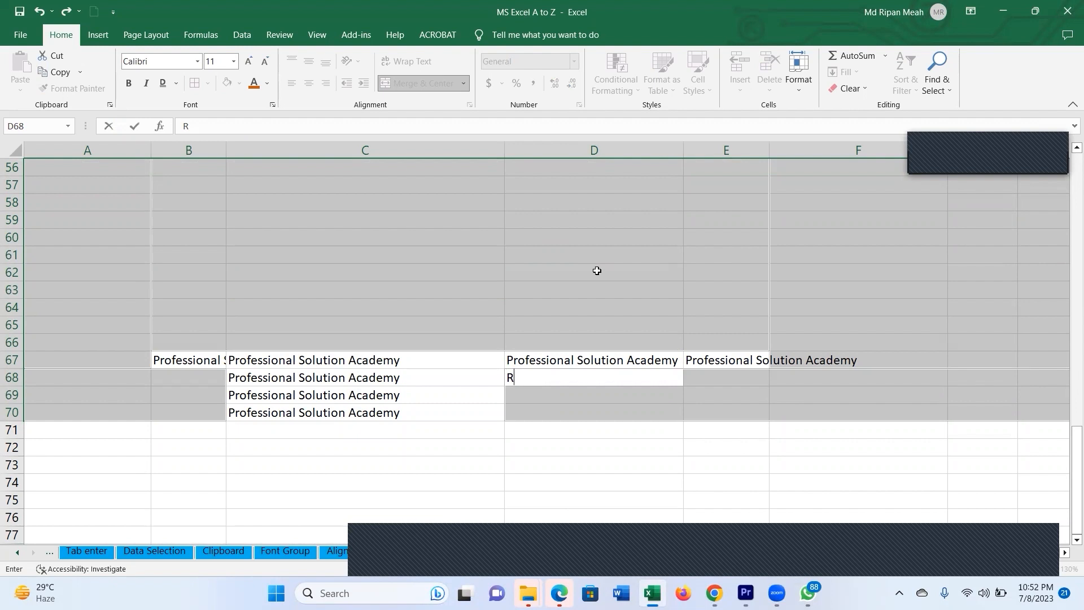
key("ctrl+Return")
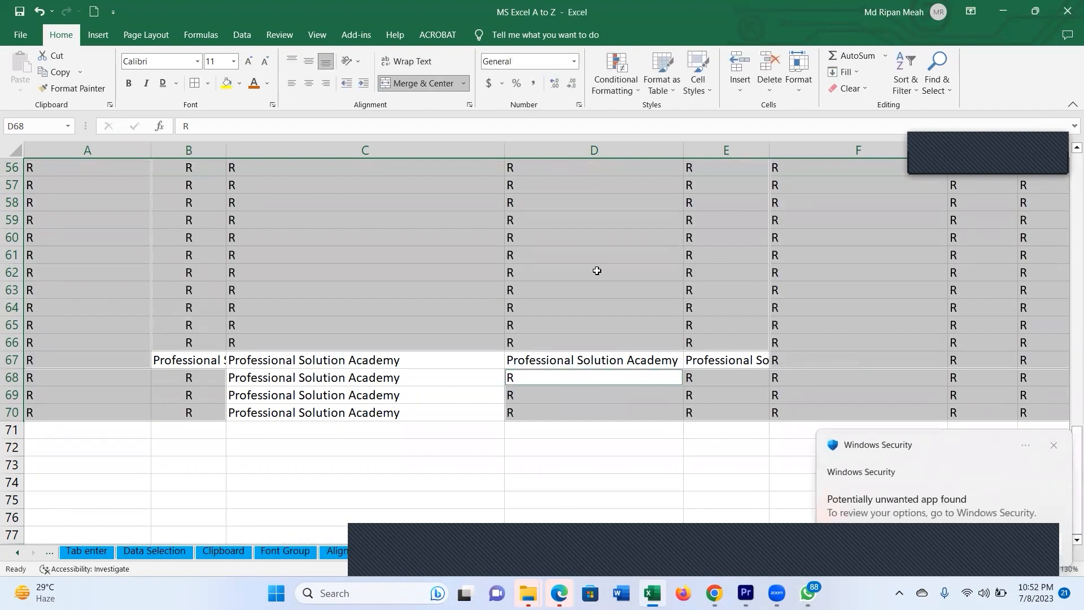
scroll(597, 270, "up", 18)
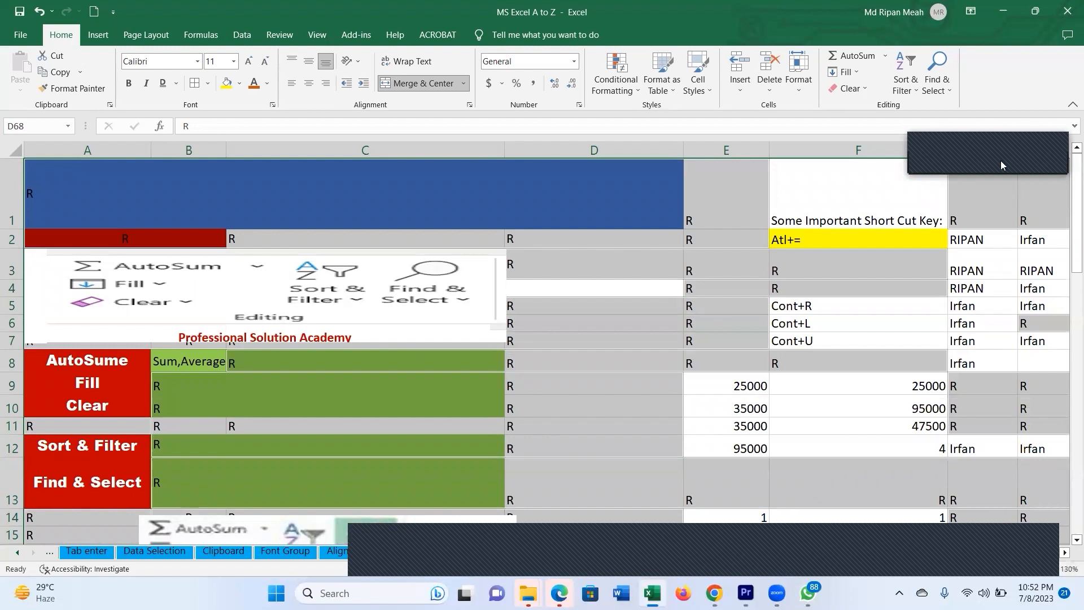
- Undo the fill of R in the blank cells and release the multi-cell selection by selecting D64
left_click(950, 93)
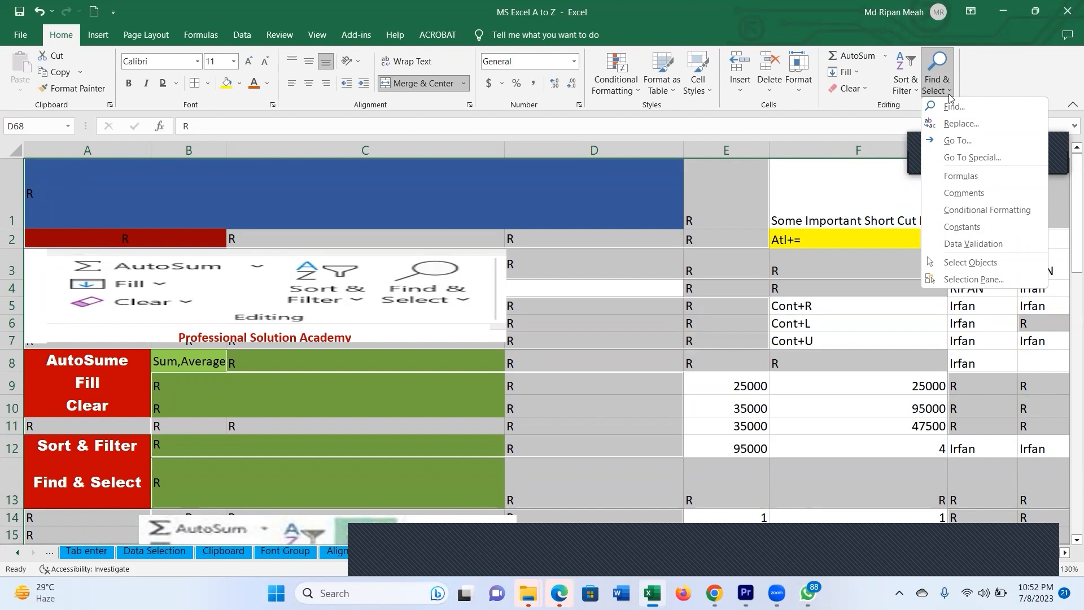
left_click(583, 327)
key("ctrl+z")
left_click(572, 295)
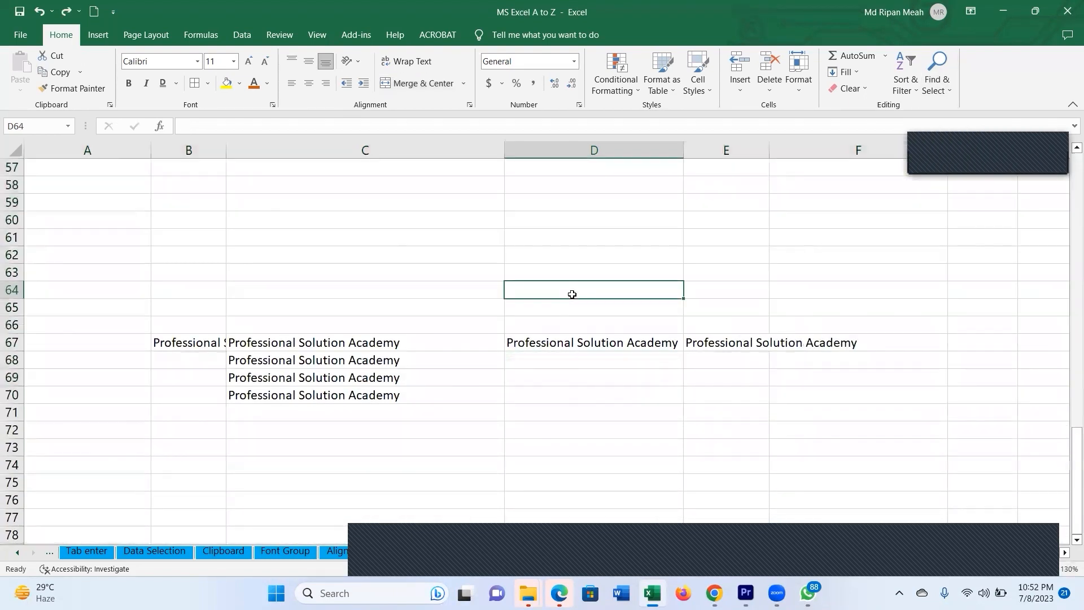
scroll(572, 294, "up", 16)
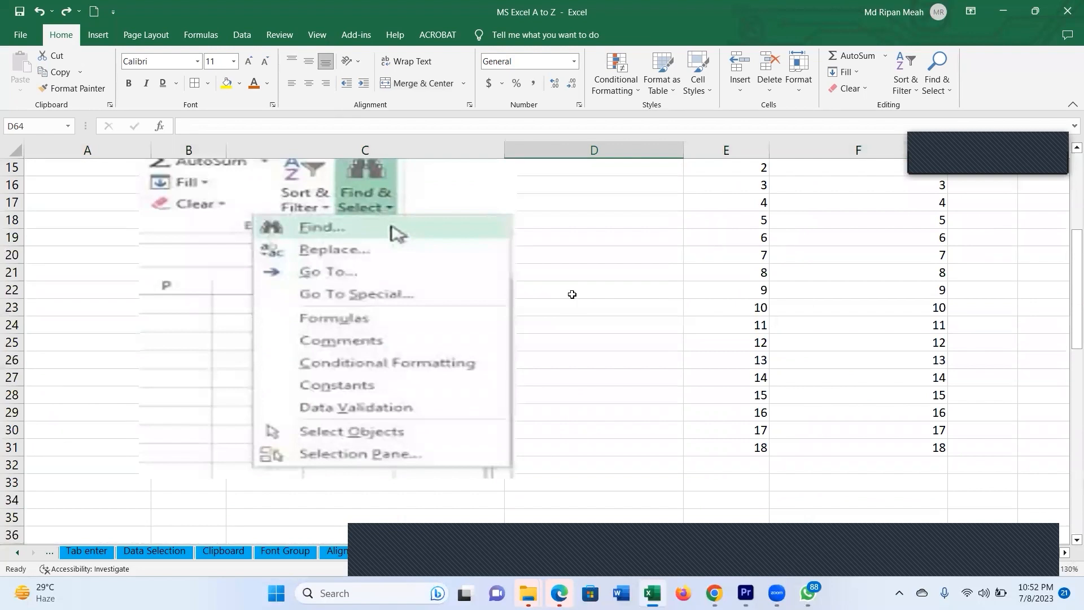